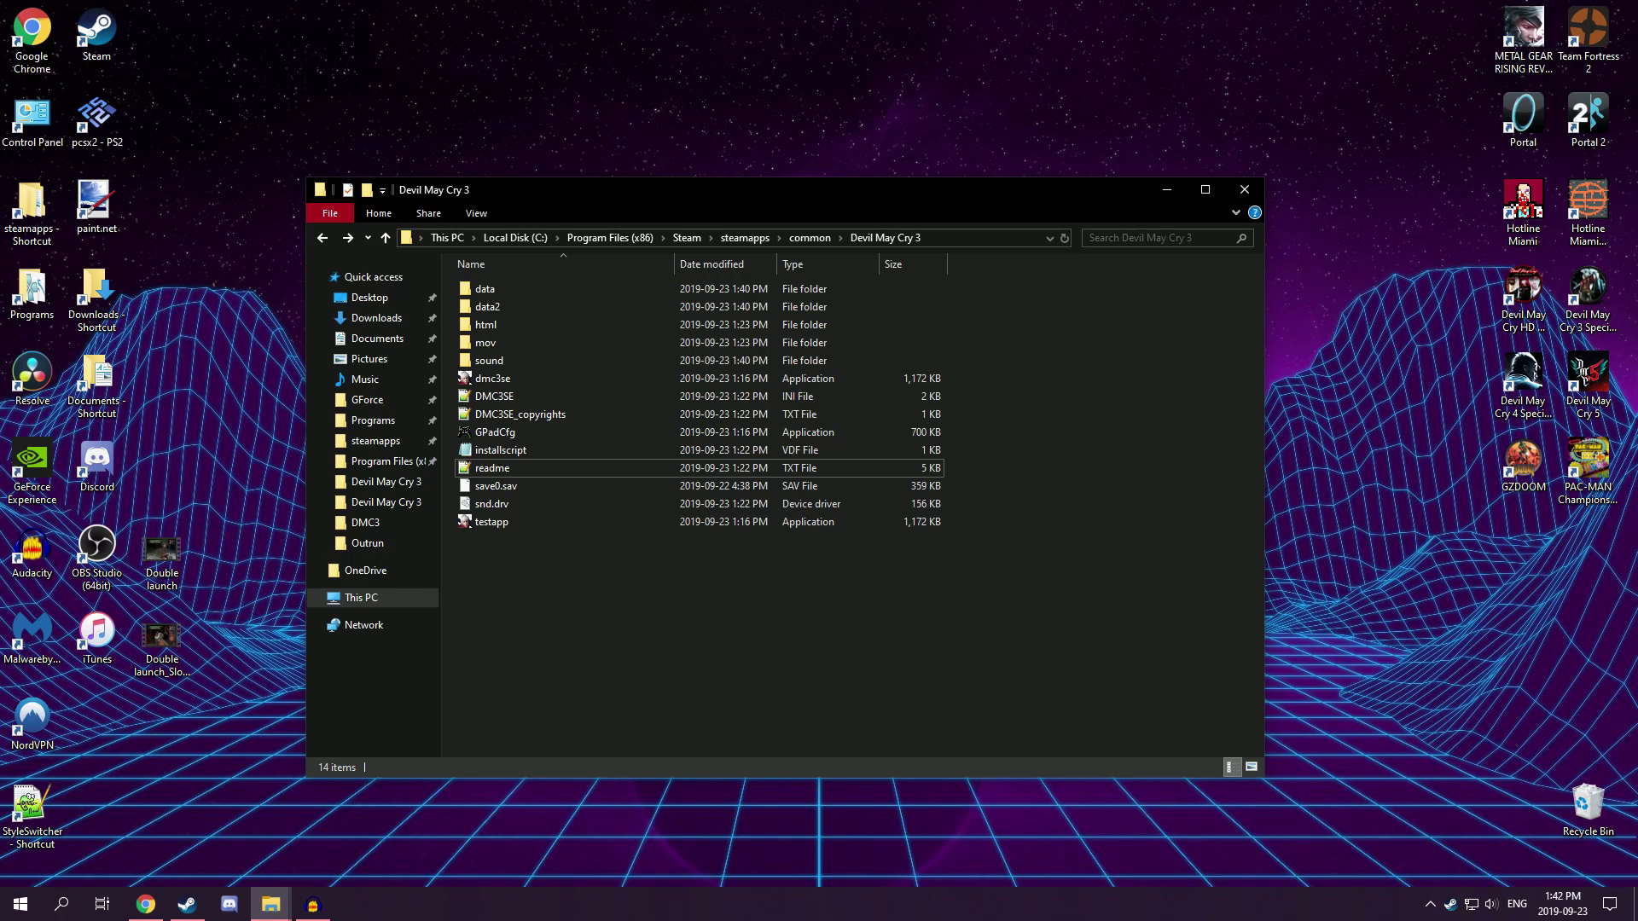
- Switch to Chrome and review the Devil May Cry 3 Starter Pack 1.0 download page on PCGamingWiki
{"action": "left_click_drag", "start_coordinate": [611, 190], "coordinate": [614, 151]}
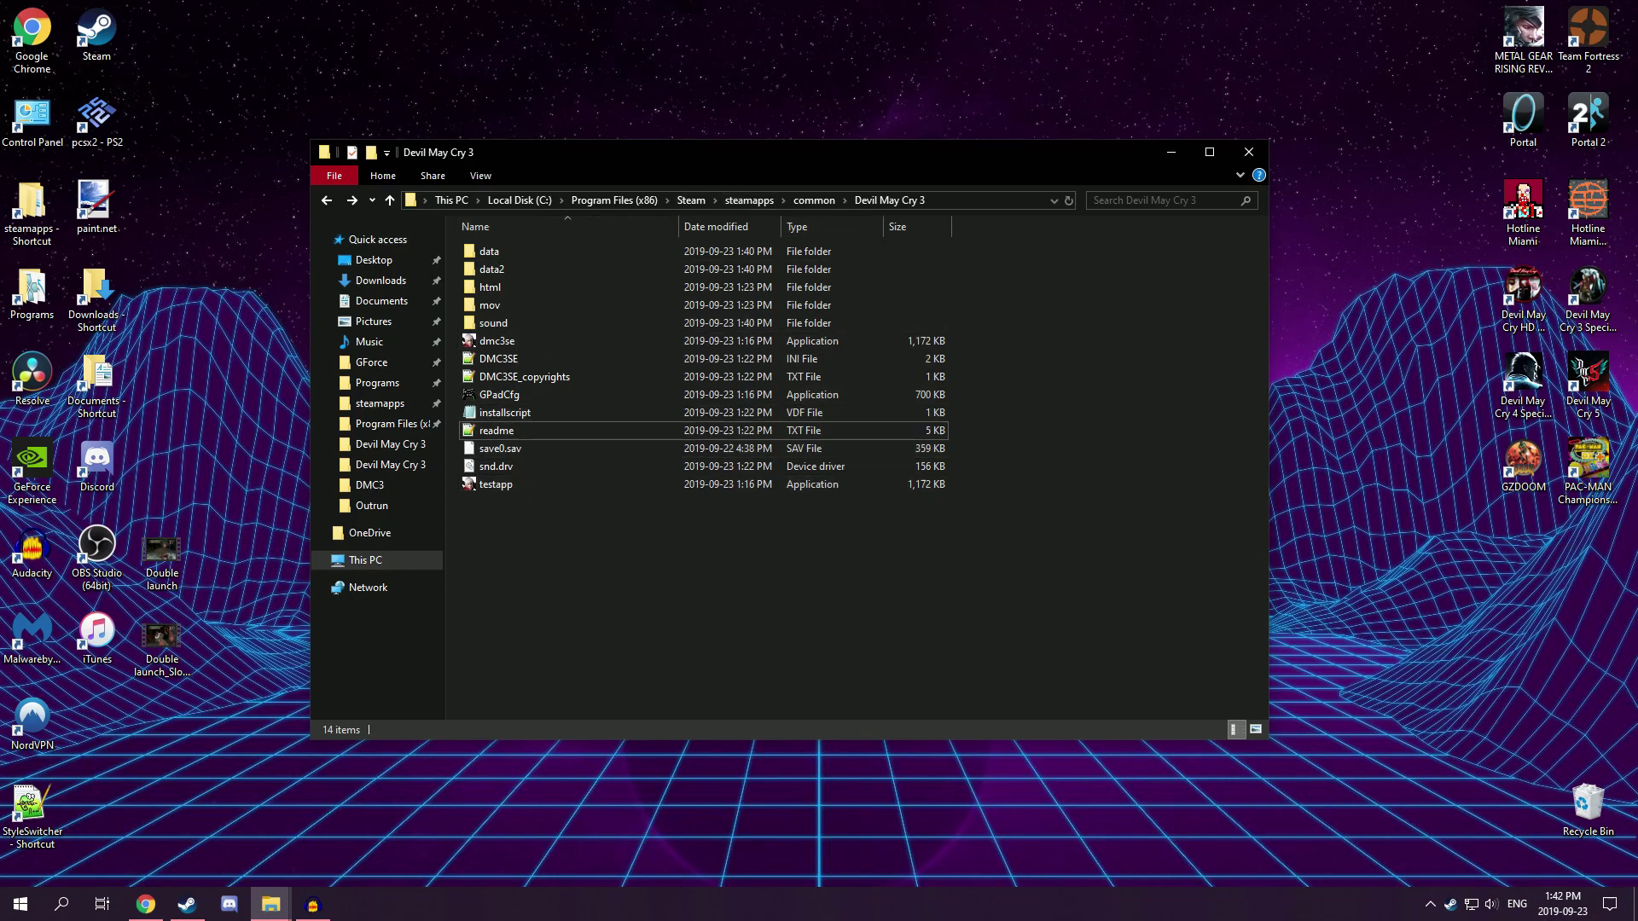
{"action": "left_click", "coordinate": [146, 904]}
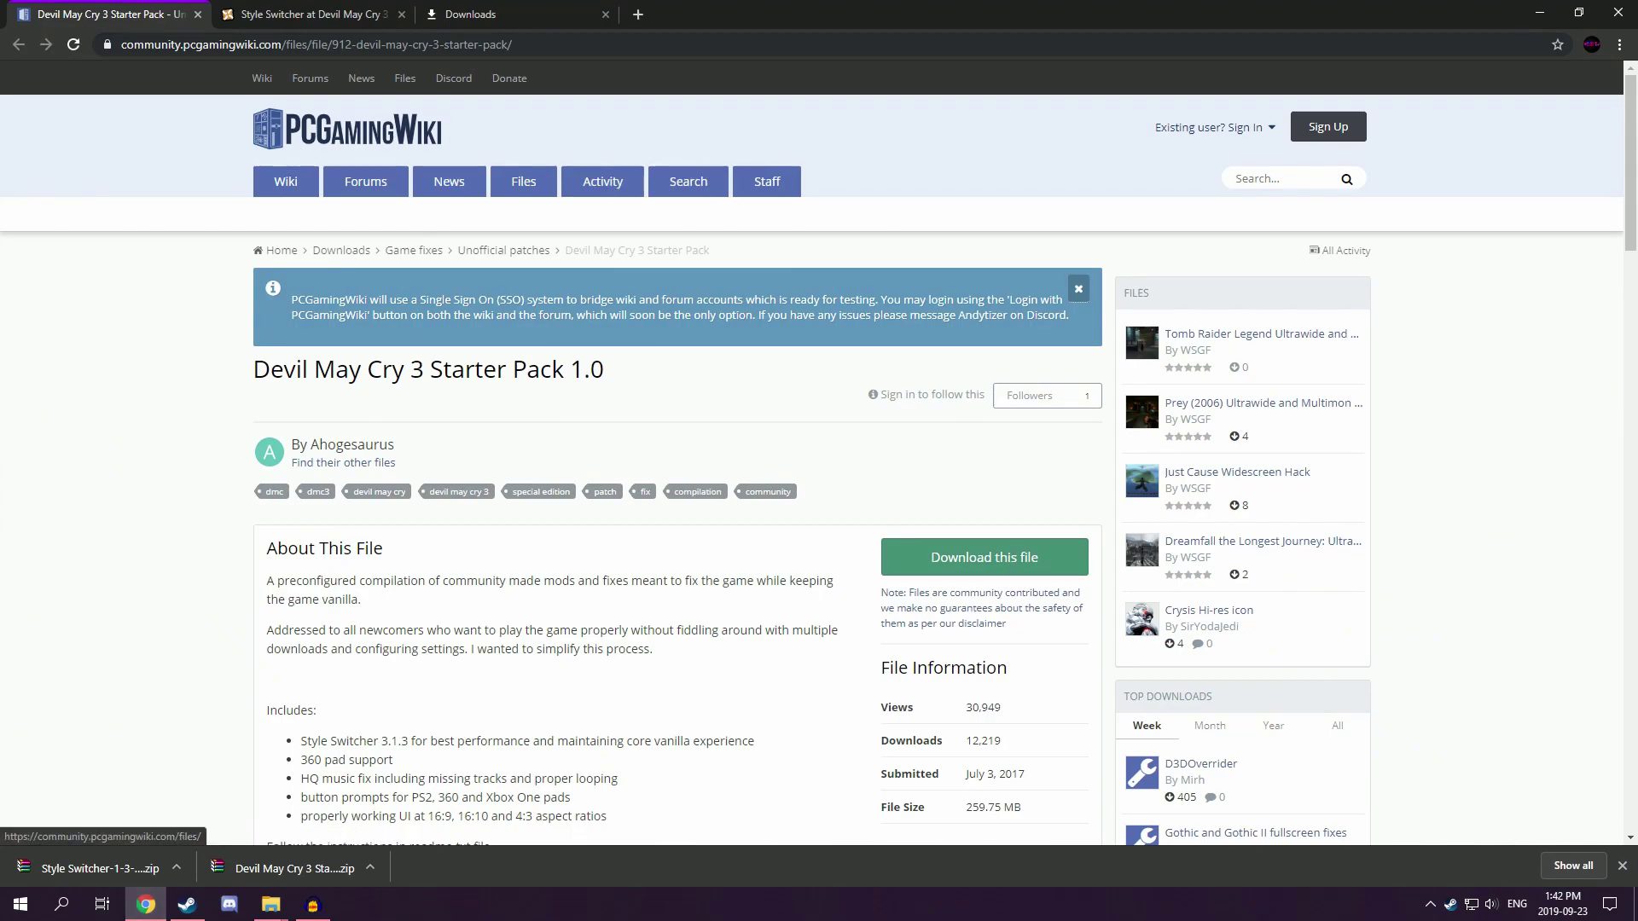
{"action": "scroll", "coordinate": [819, 452], "scroll_direction": "down", "scroll_amount": 2}
{"action": "scroll", "coordinate": [819, 452], "scroll_direction": "up", "scroll_amount": 2}
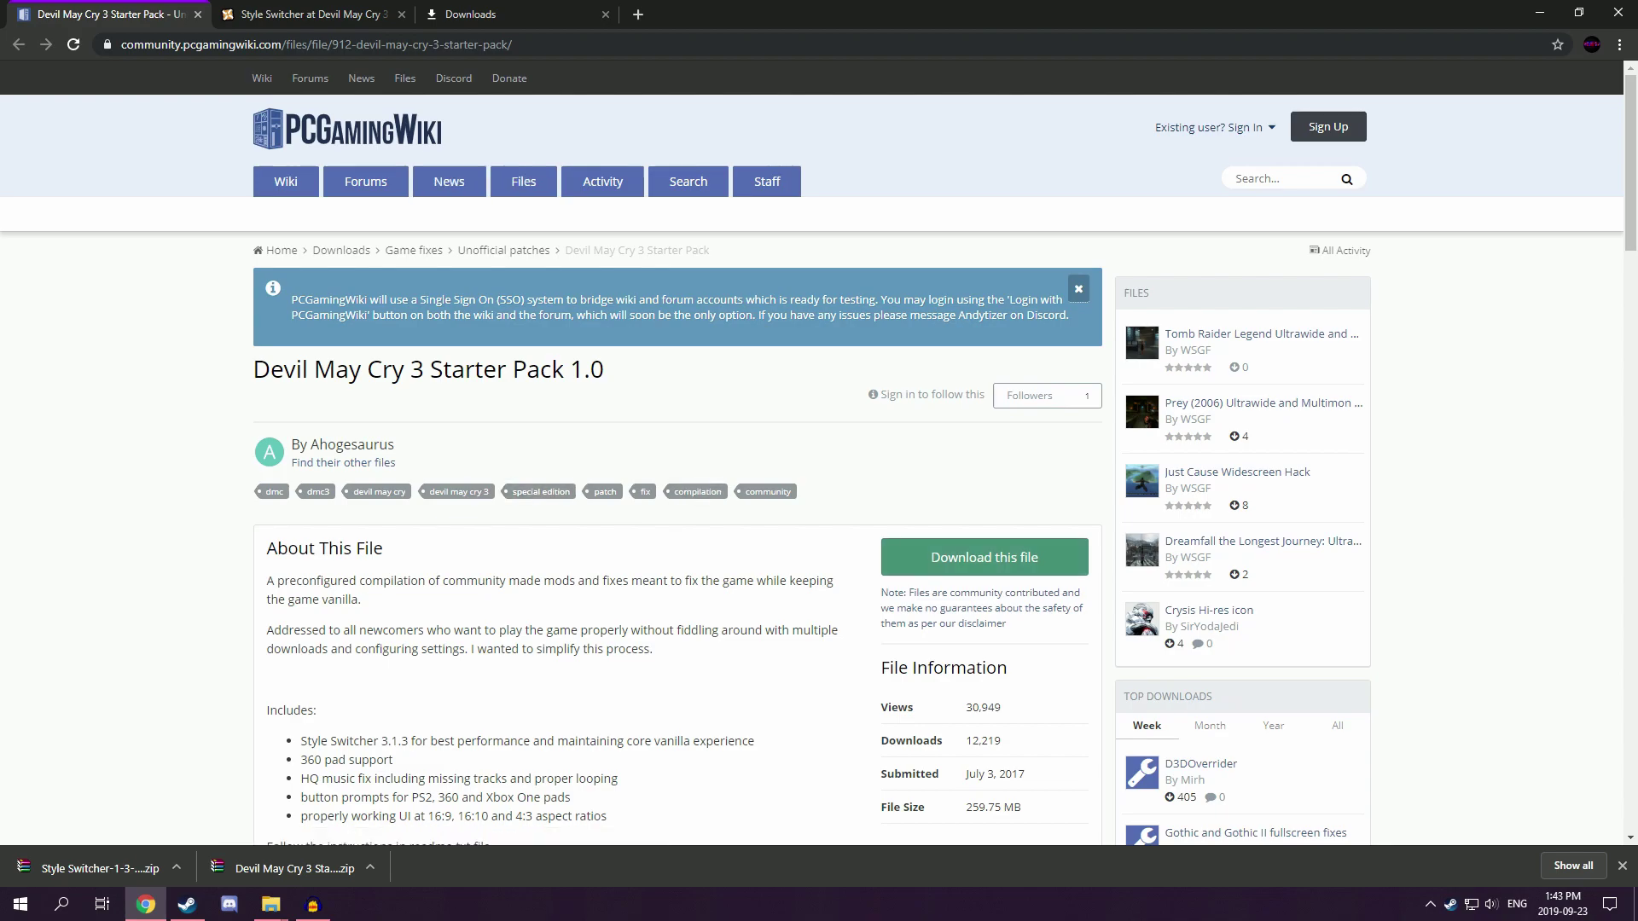
{"action": "scroll", "coordinate": [1139, 452], "scroll_direction": "down", "scroll_amount": 3}
{"action": "scroll", "coordinate": [1138, 452], "scroll_direction": "up", "scroll_amount": 3}
- Download the Style Switcher 3.1.6 main file manually from its Nexus Mods page
{"action": "left_click", "coordinate": [307, 13]}
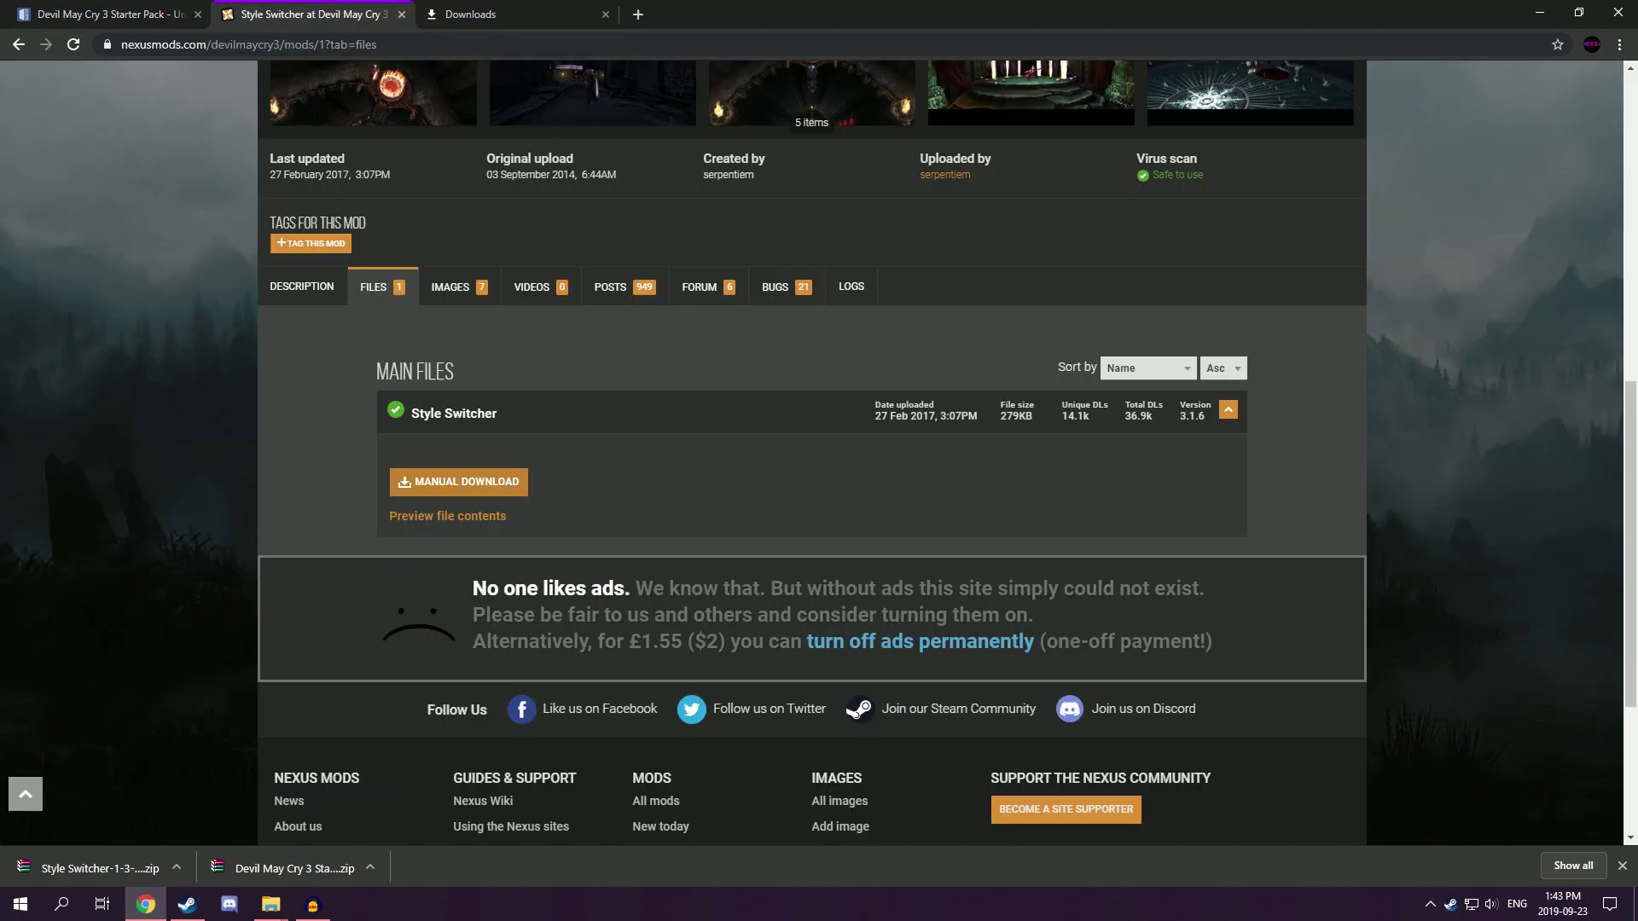
{"action": "scroll", "coordinate": [810, 452], "scroll_direction": "up", "scroll_amount": 4}
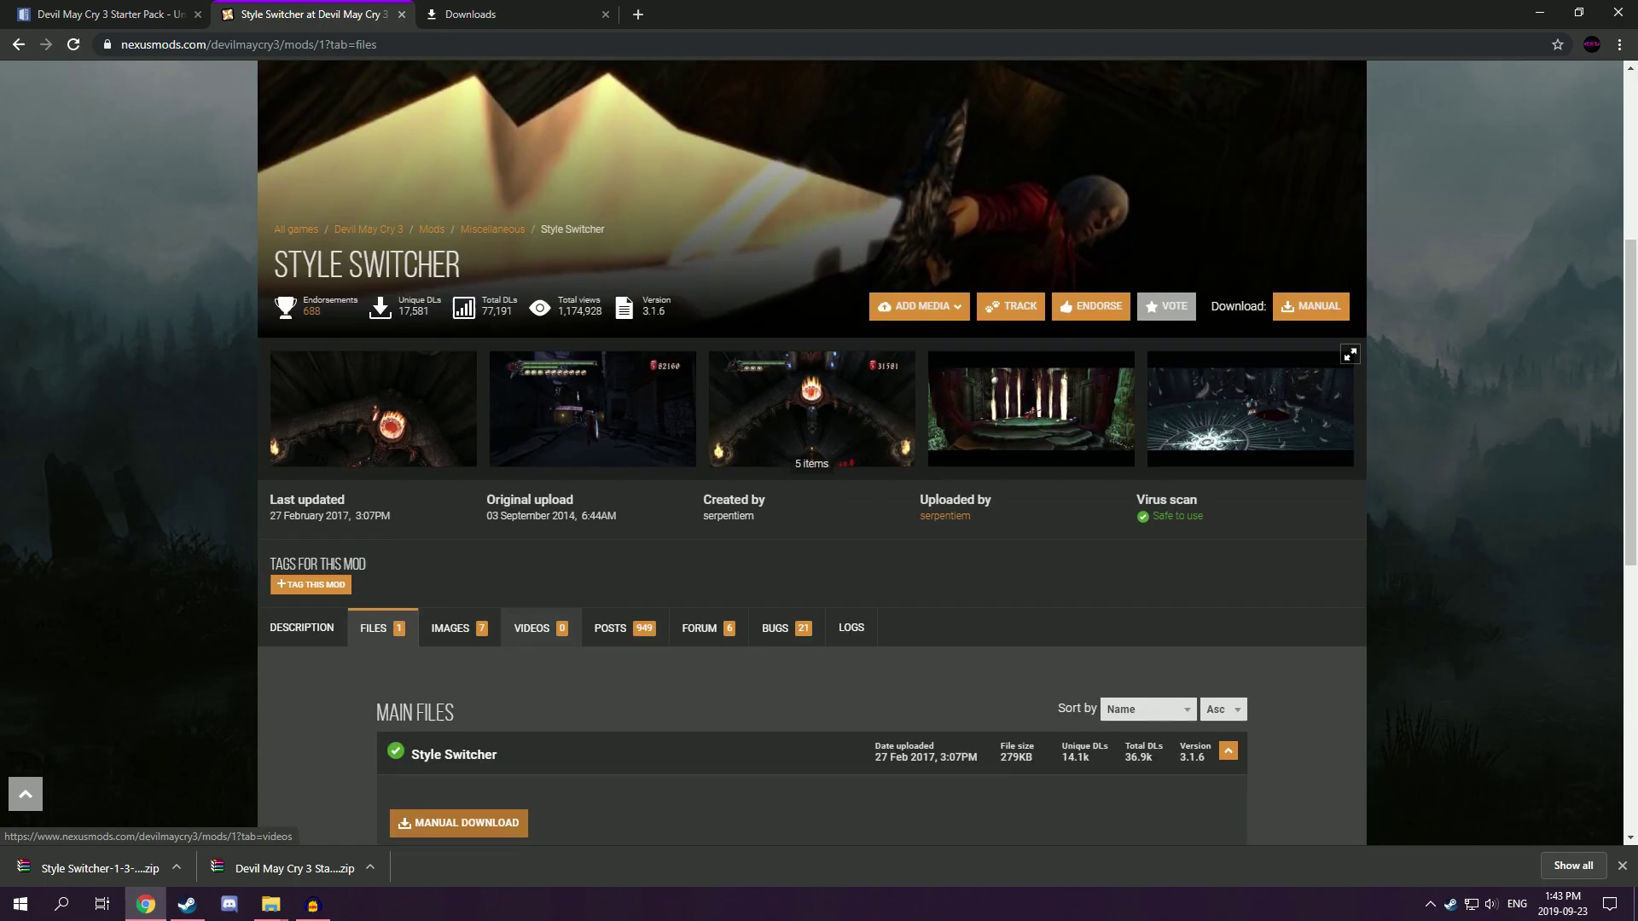
{"action": "scroll", "coordinate": [810, 452], "scroll_direction": "down", "scroll_amount": 2}
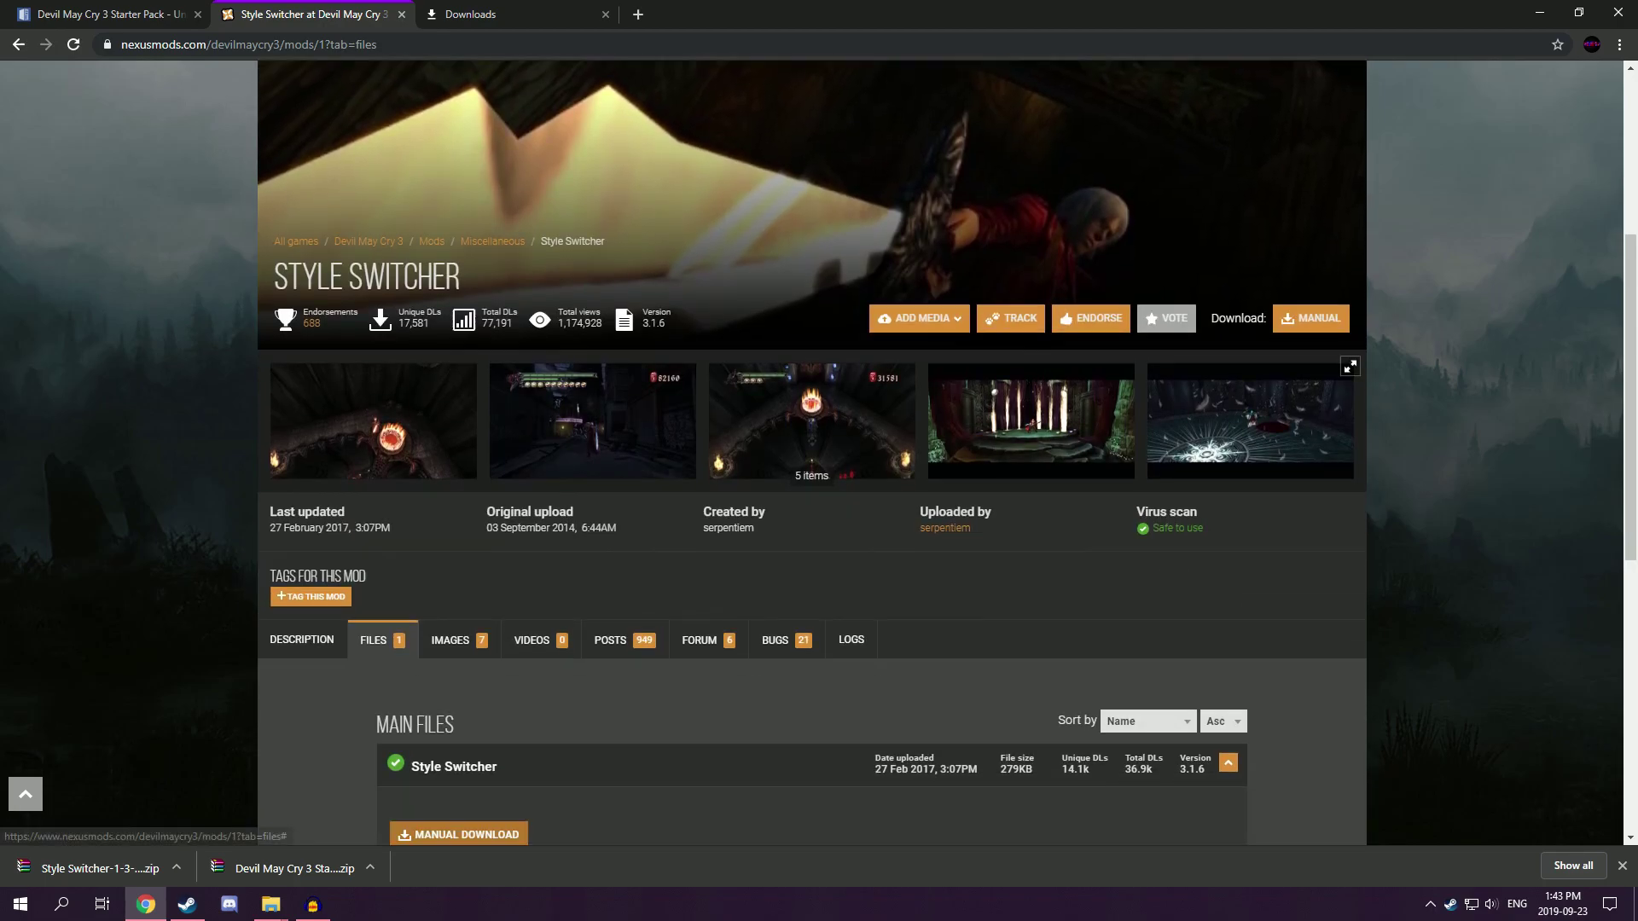
{"action": "scroll", "coordinate": [810, 452], "scroll_direction": "down", "scroll_amount": 2}
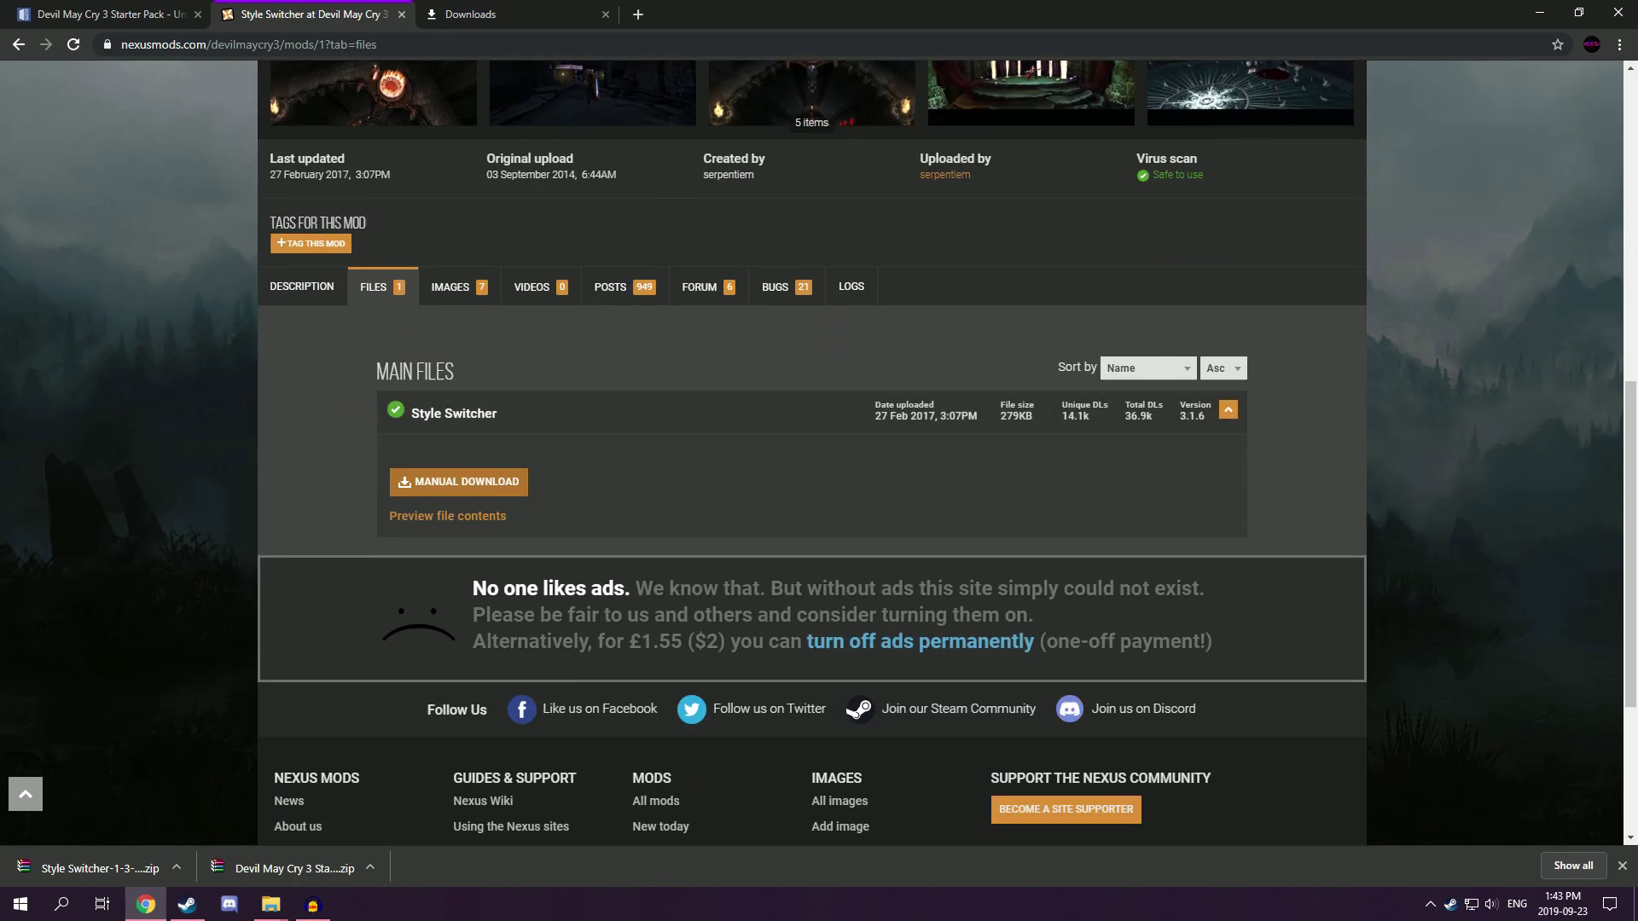
{"action": "scroll", "coordinate": [461, 741], "scroll_direction": "up", "scroll_amount": 3}
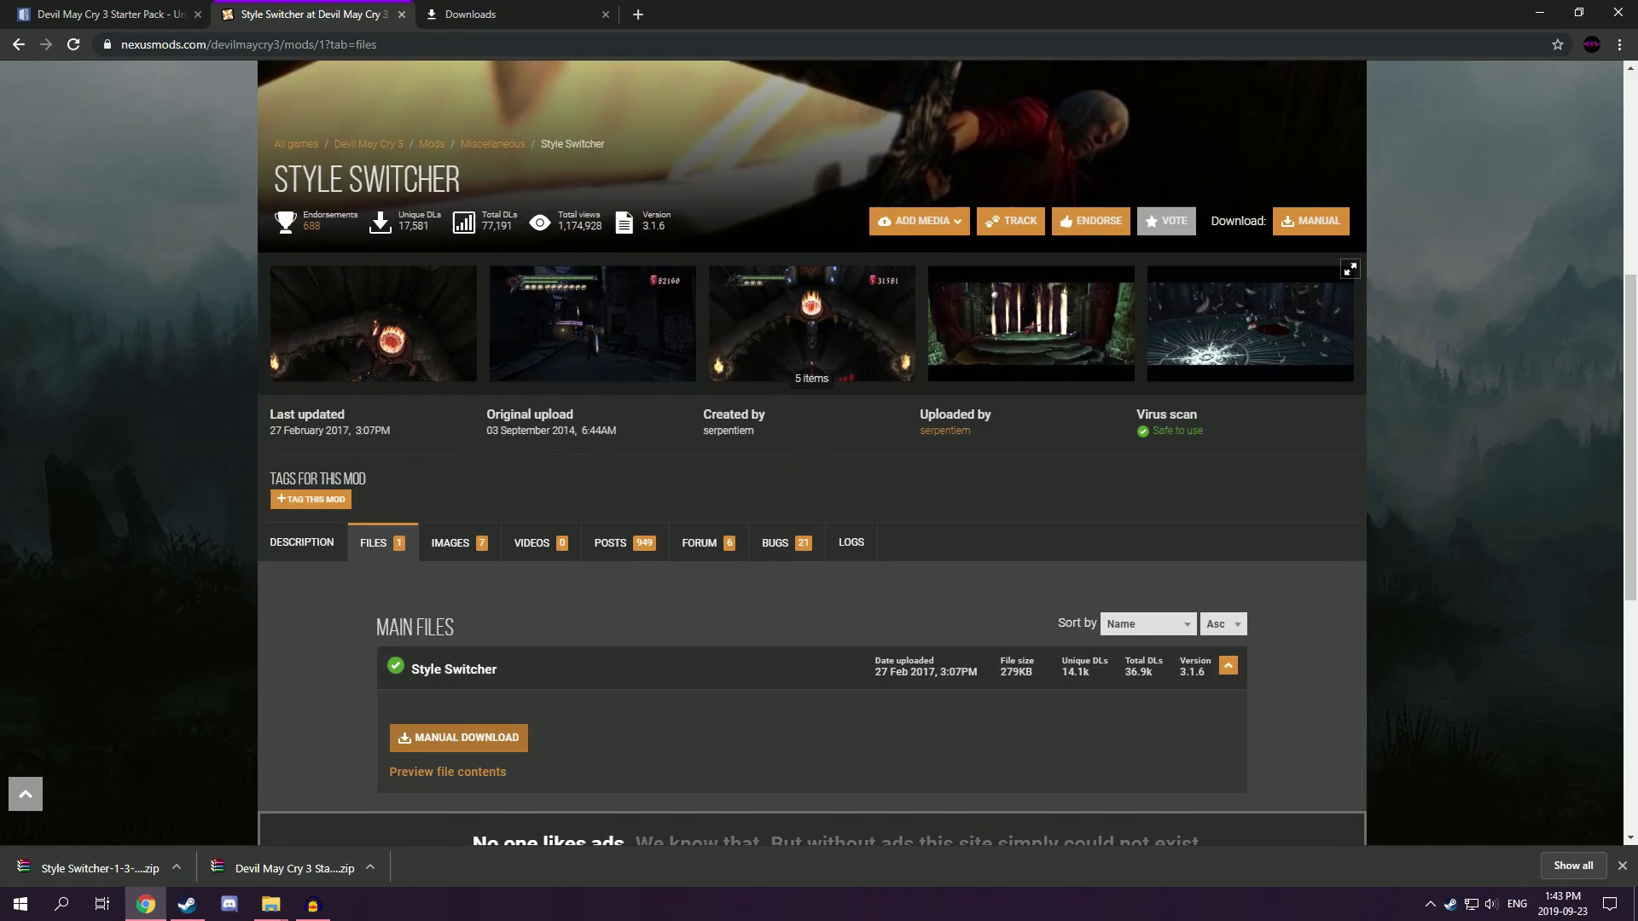
{"action": "left_click", "coordinate": [459, 738]}
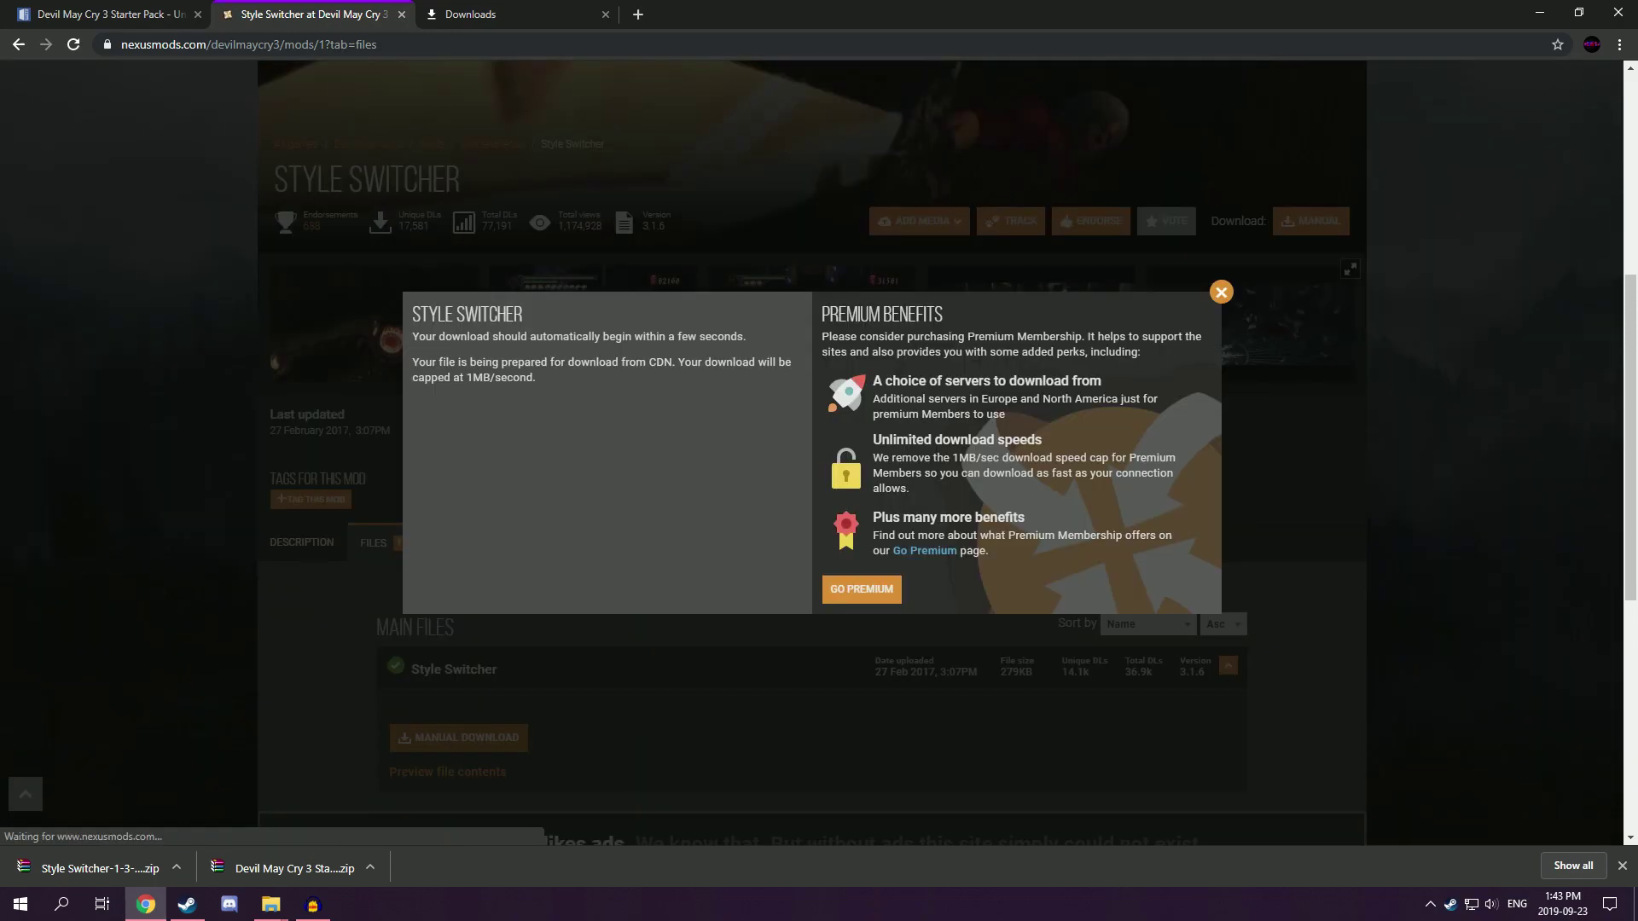
{"action": "key", "text": "Escape"}
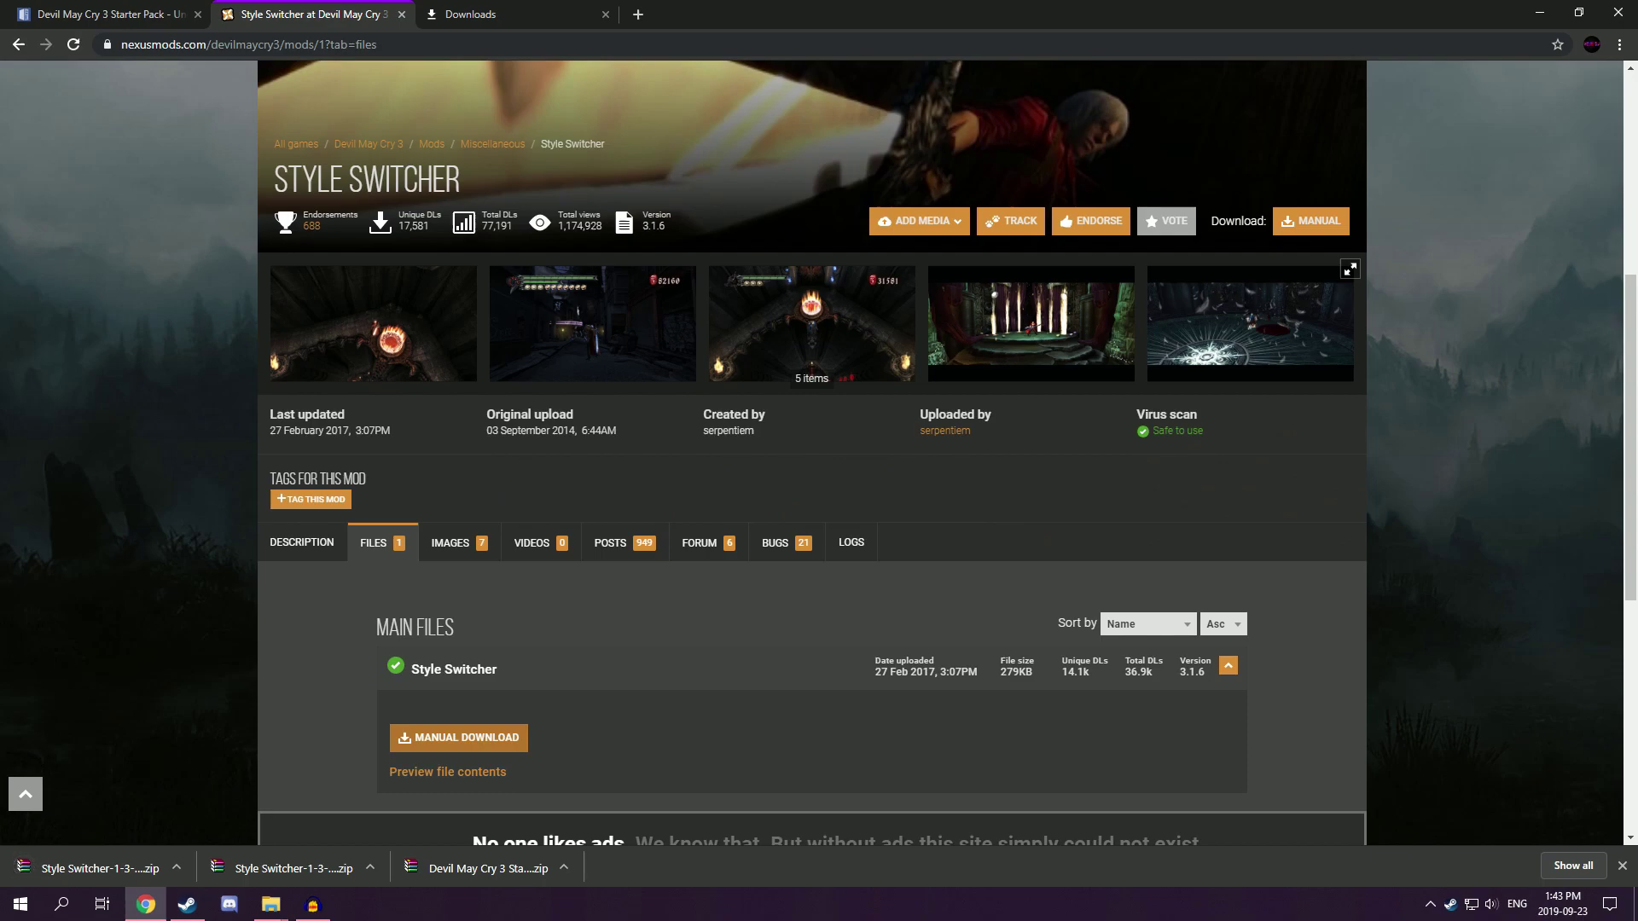
- Switch to the Downloads folder in File Explorer and delete the duplicate archive Style Switcher-1-3-1-6 (1)
{"action": "left_click", "coordinate": [111, 14]}
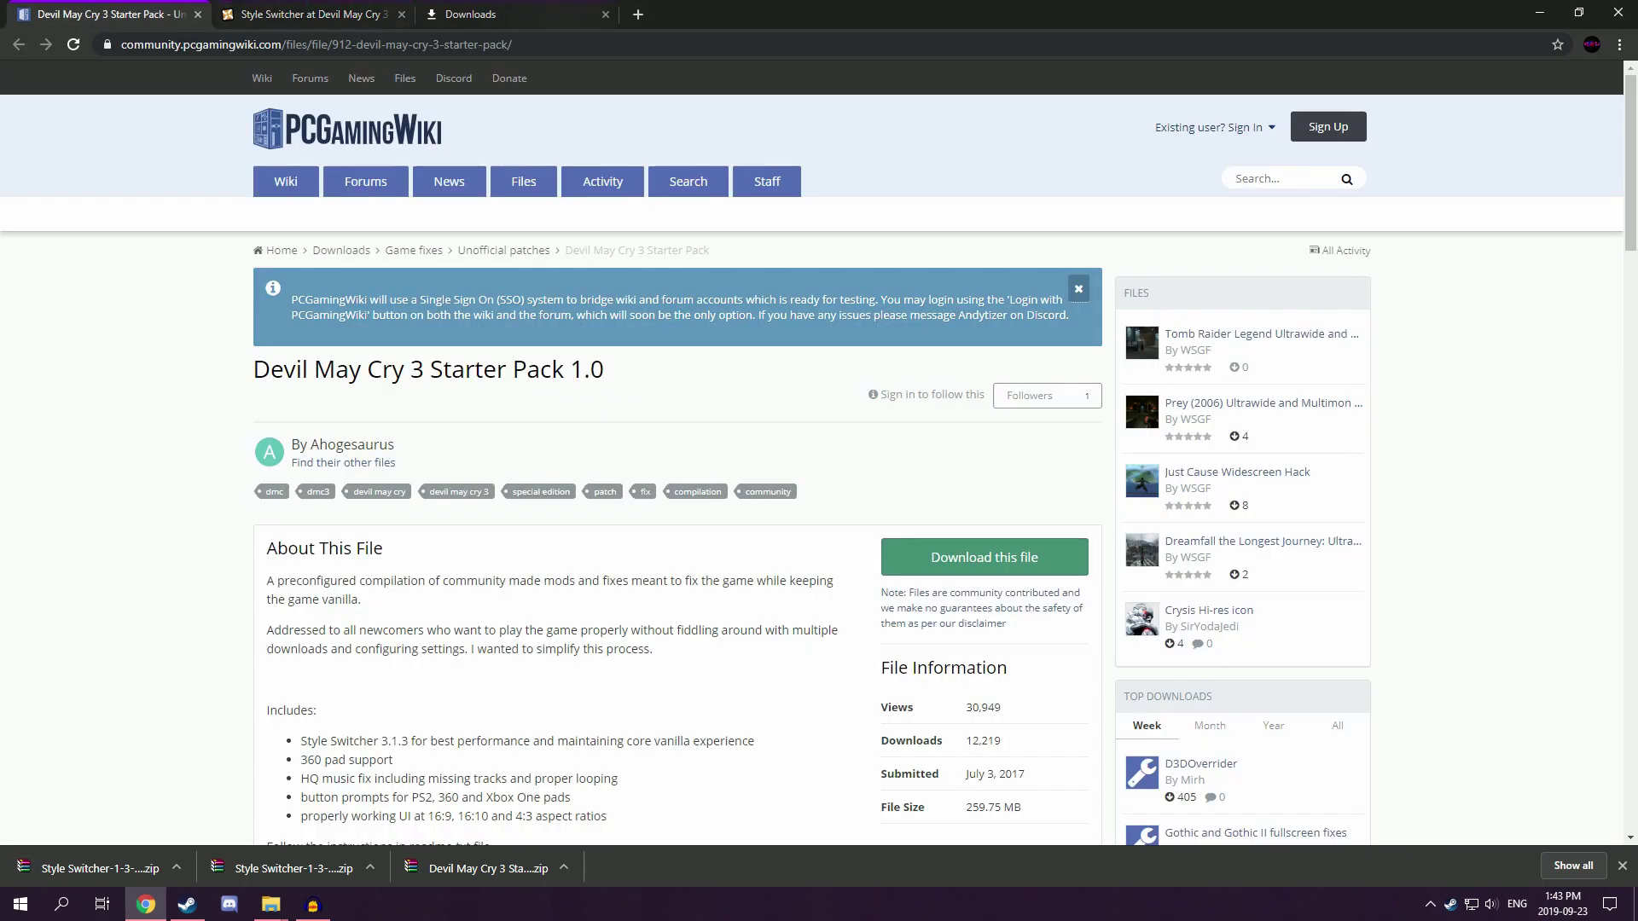
{"action": "left_click", "coordinate": [1540, 14]}
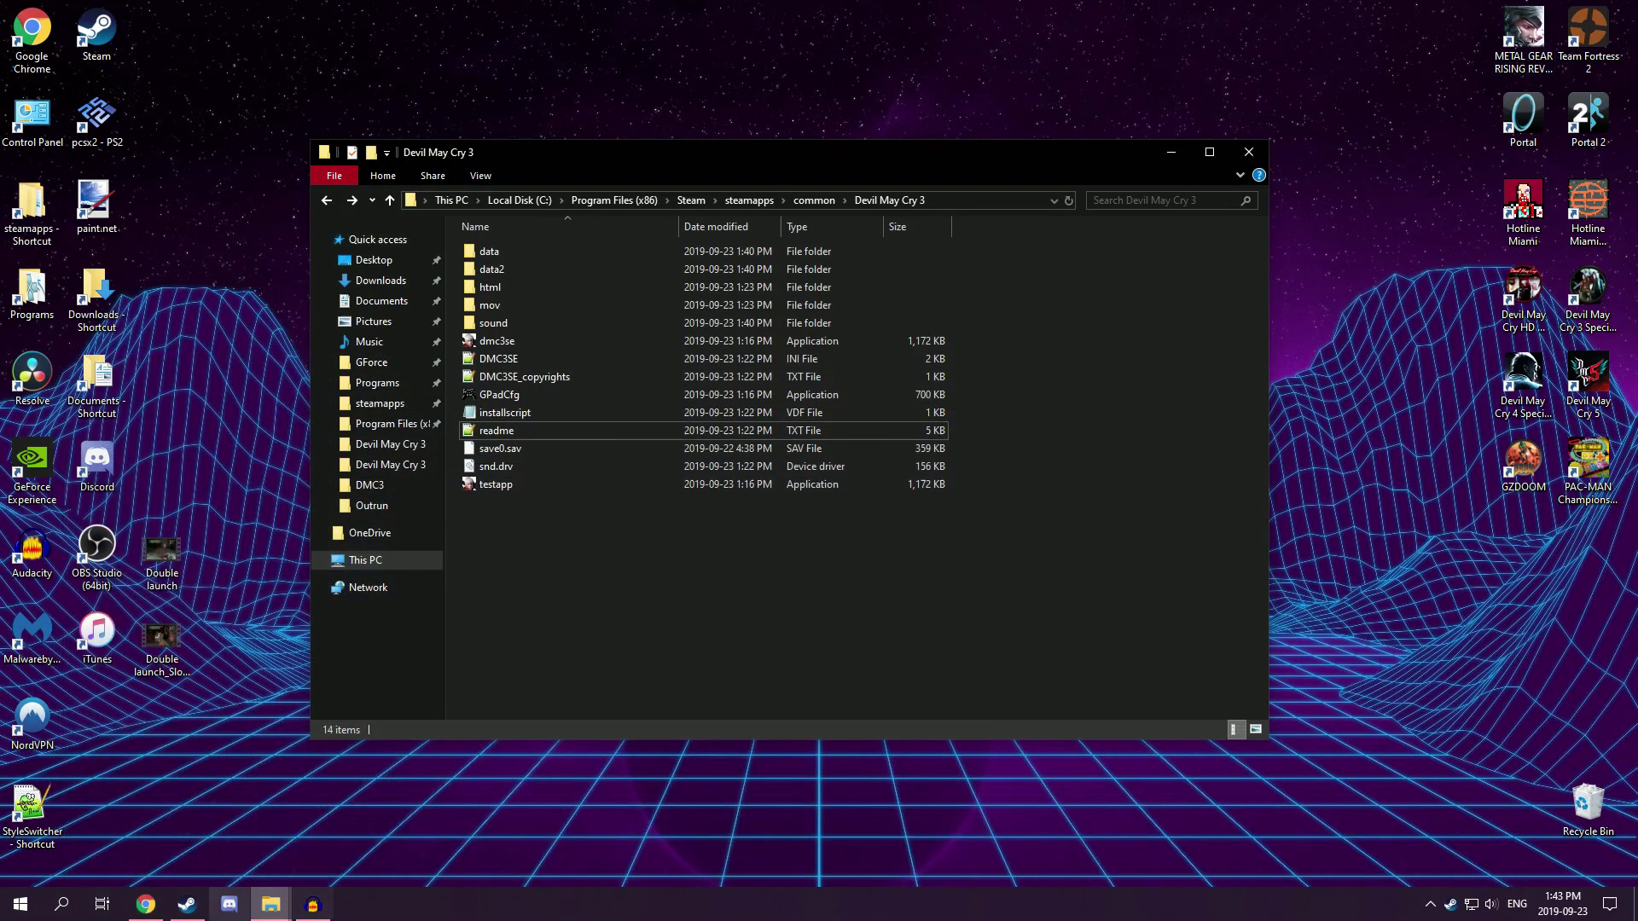
{"action": "mouse_move", "coordinate": [271, 904]}
{"action": "left_click", "coordinate": [355, 822]}
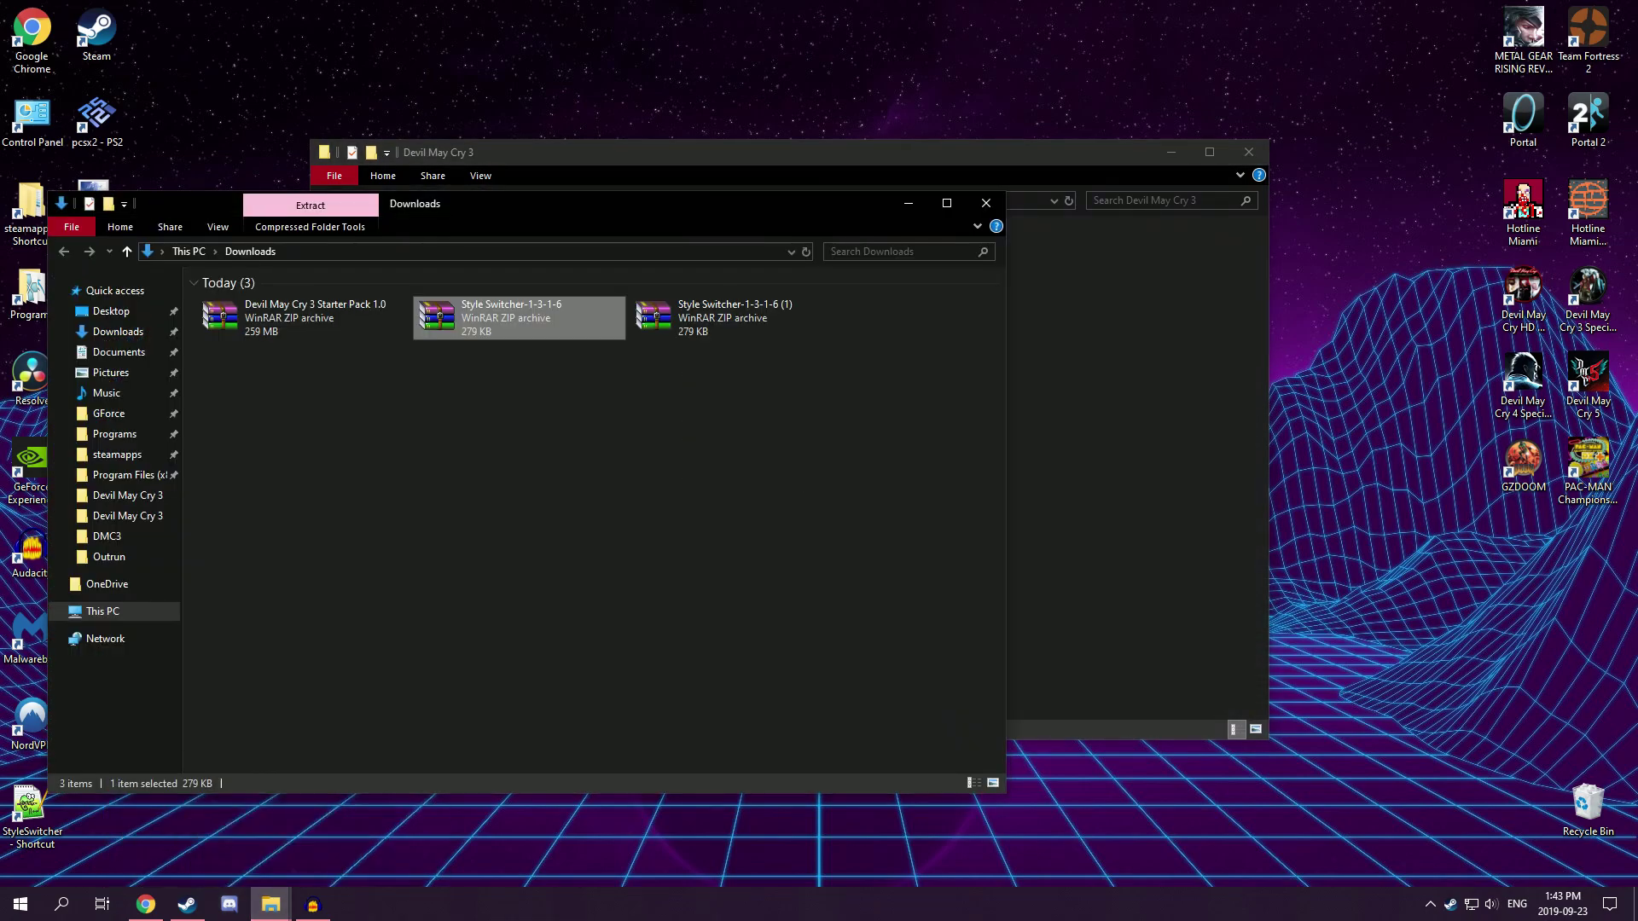
{"action": "left_click_drag", "start_coordinate": [707, 491], "coordinate": [706, 332]}
{"action": "key", "text": "Delete"}
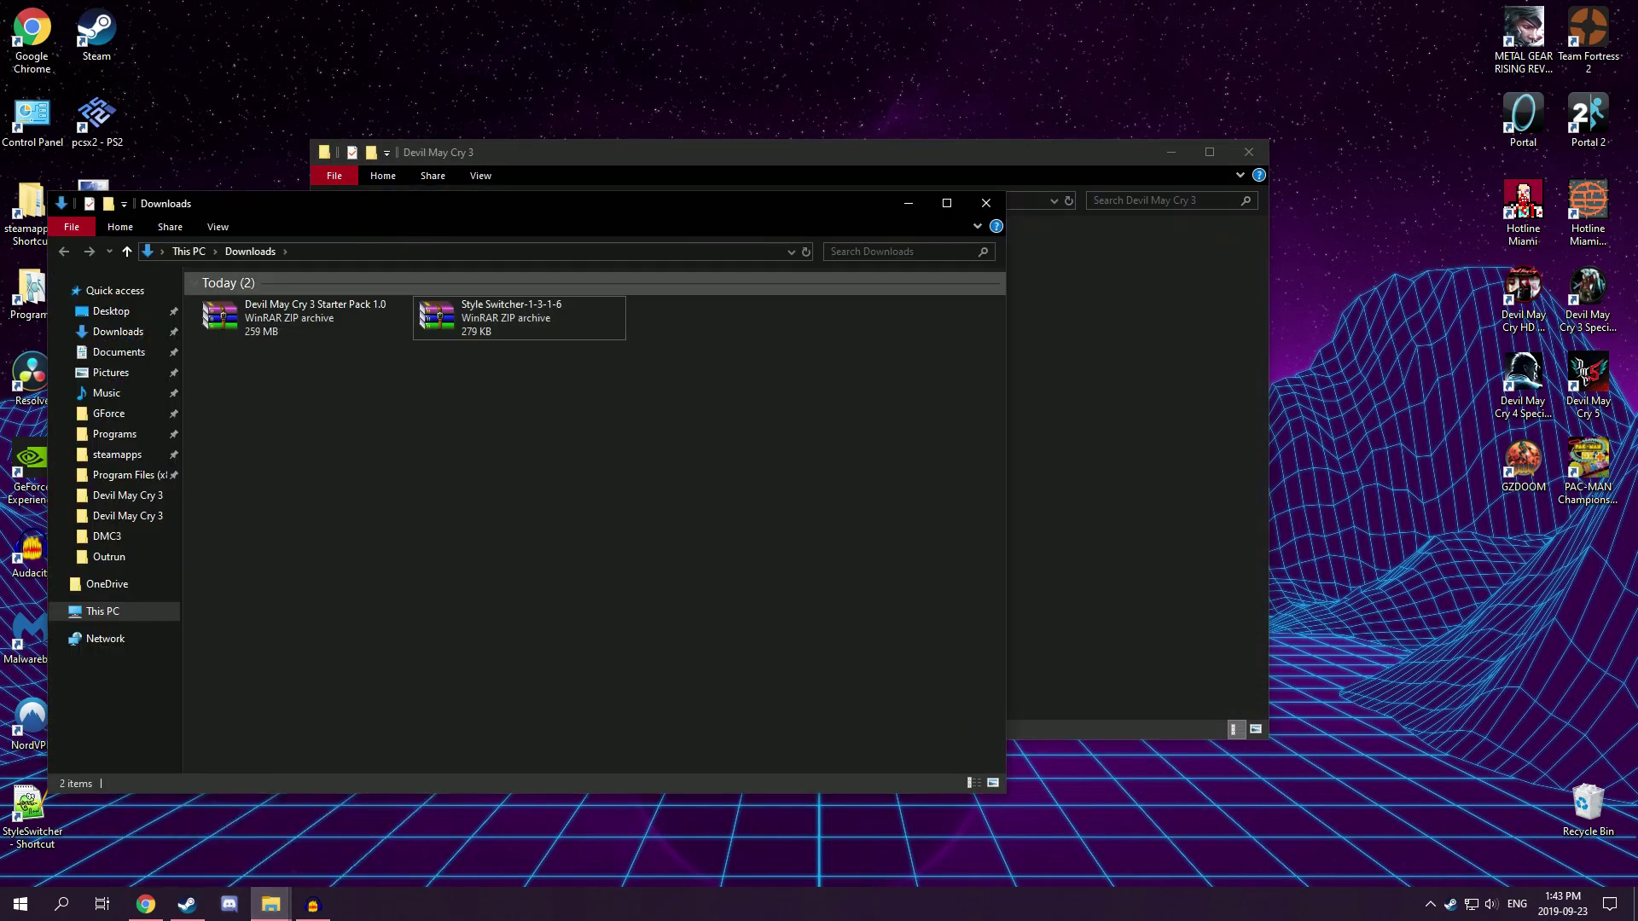
- Extract all files in the bin folder of Style Switcher-1-3-1-6.zip into the Devil May Cry 3 game folder
{"action": "left_click_drag", "start_coordinate": [736, 151], "coordinate": [778, 150]}
{"action": "left_click", "coordinate": [281, 384]}
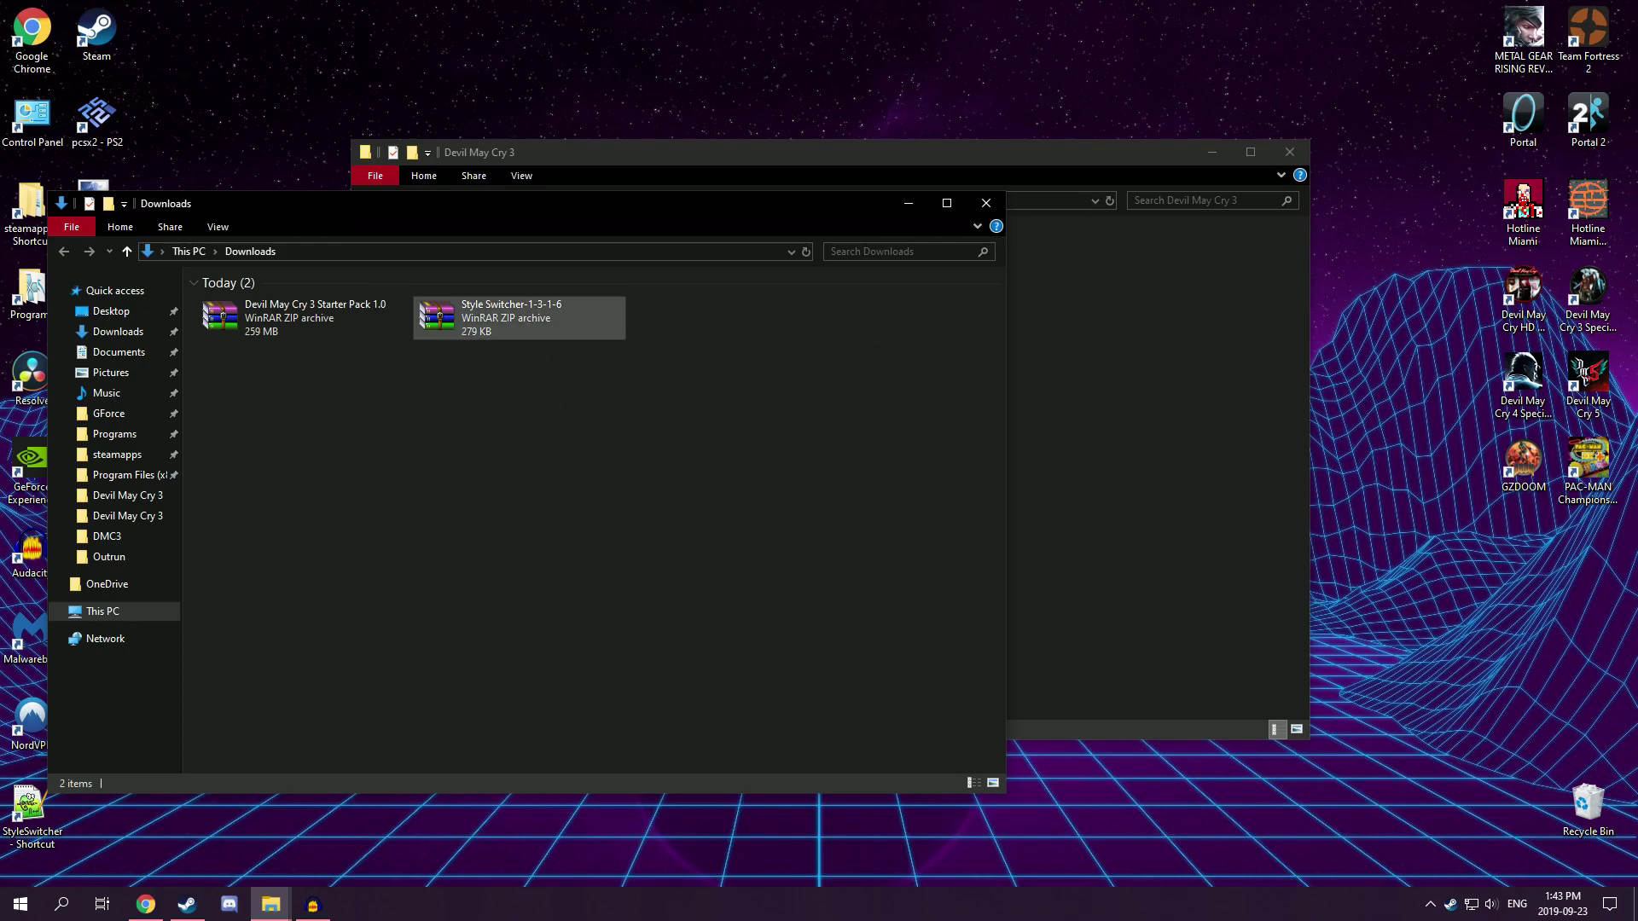
{"action": "double_click", "coordinate": [436, 322]}
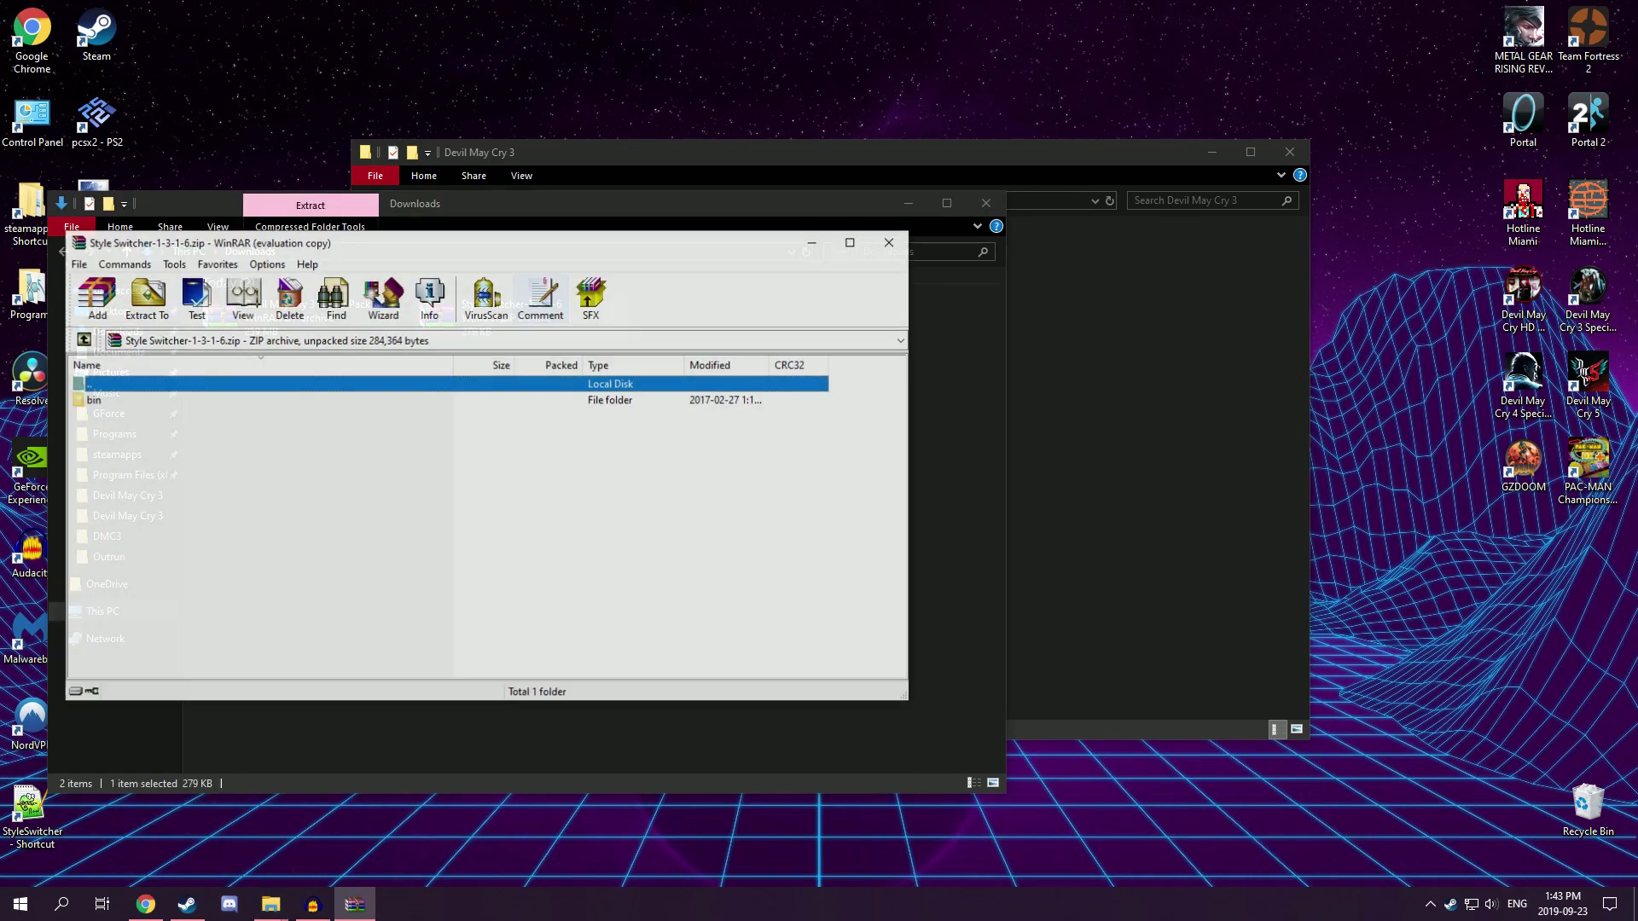
{"action": "double_click", "coordinate": [91, 399]}
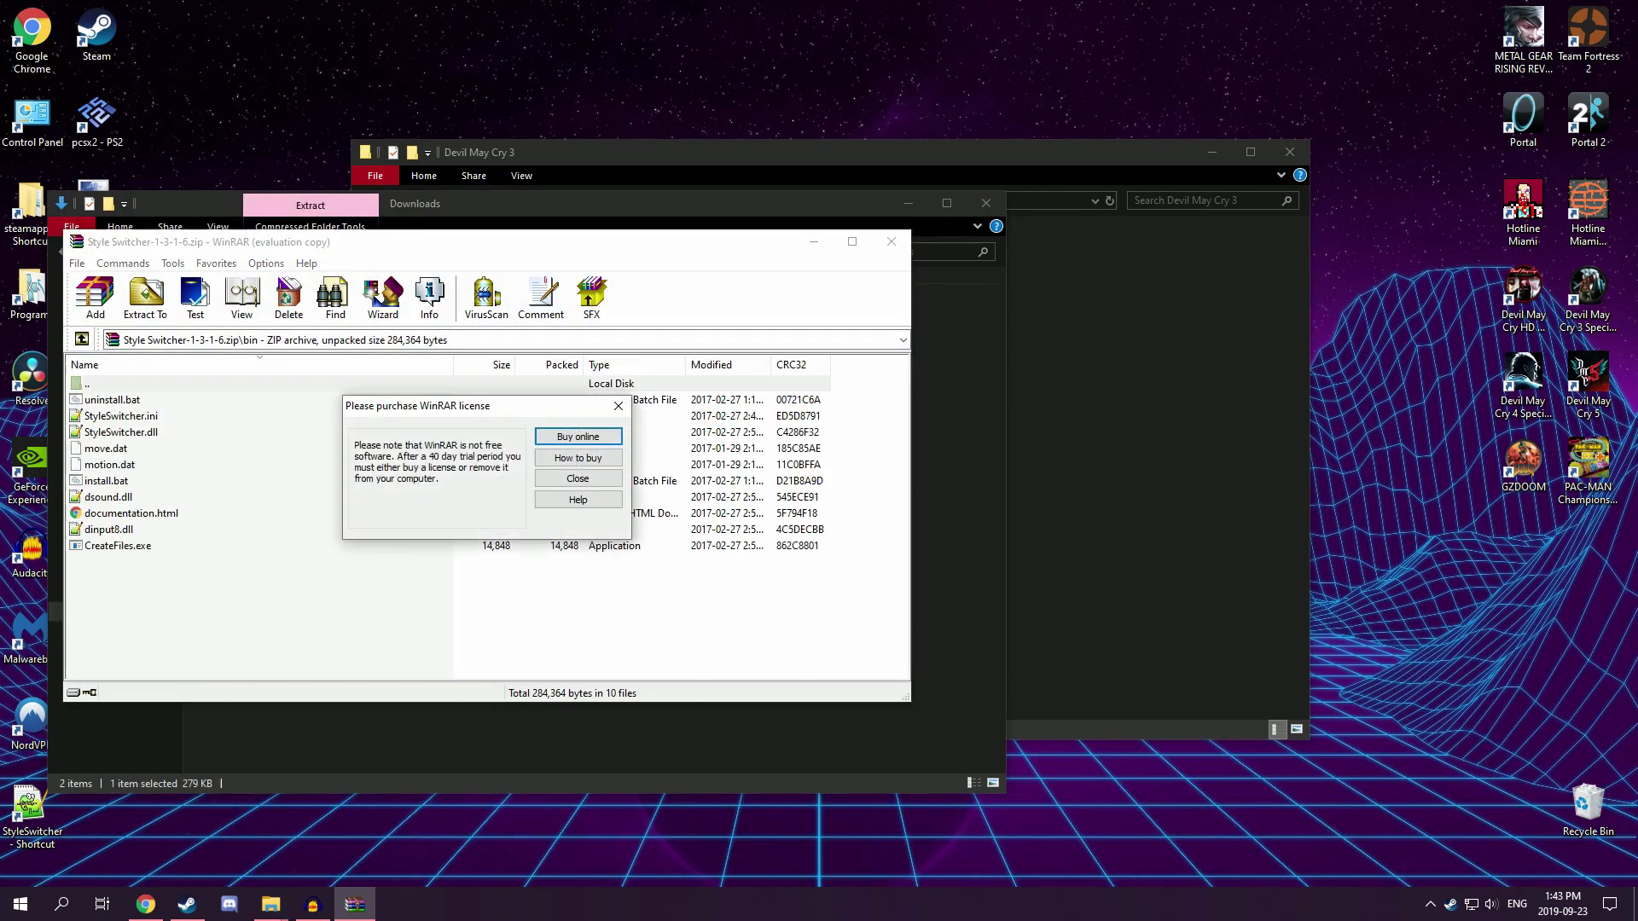
{"action": "key", "text": "Escape"}
{"action": "left_click_drag", "start_coordinate": [239, 587], "coordinate": [1109, 469]}
{"action": "left_click", "coordinate": [256, 242]}
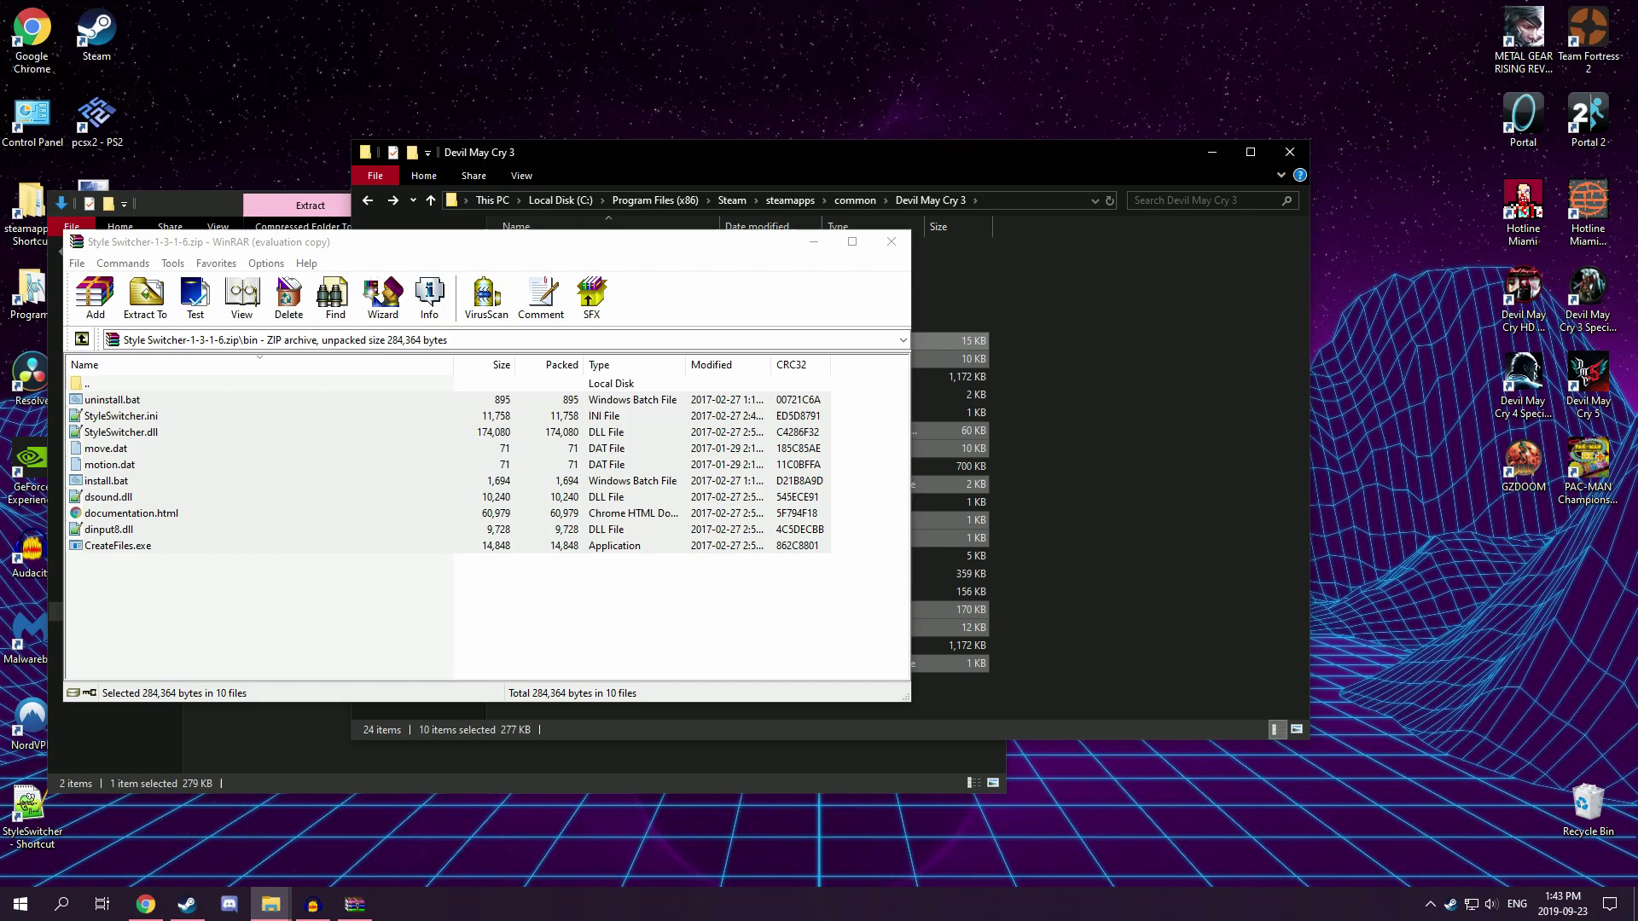
{"action": "left_click", "coordinate": [892, 241]}
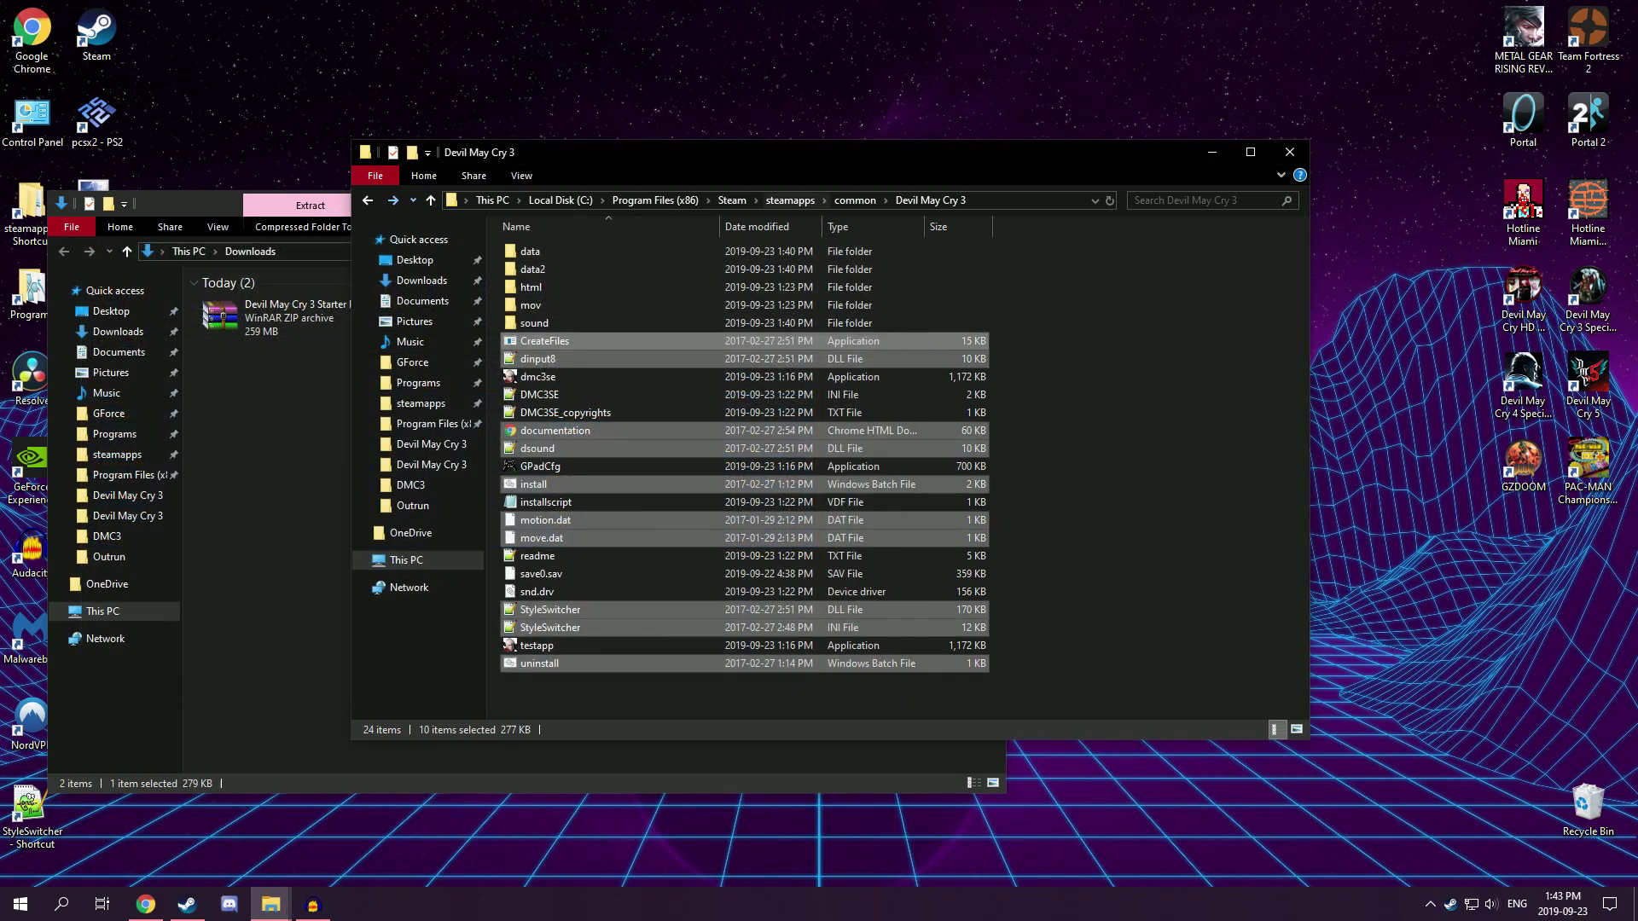
{"action": "left_click", "coordinate": [1110, 427]}
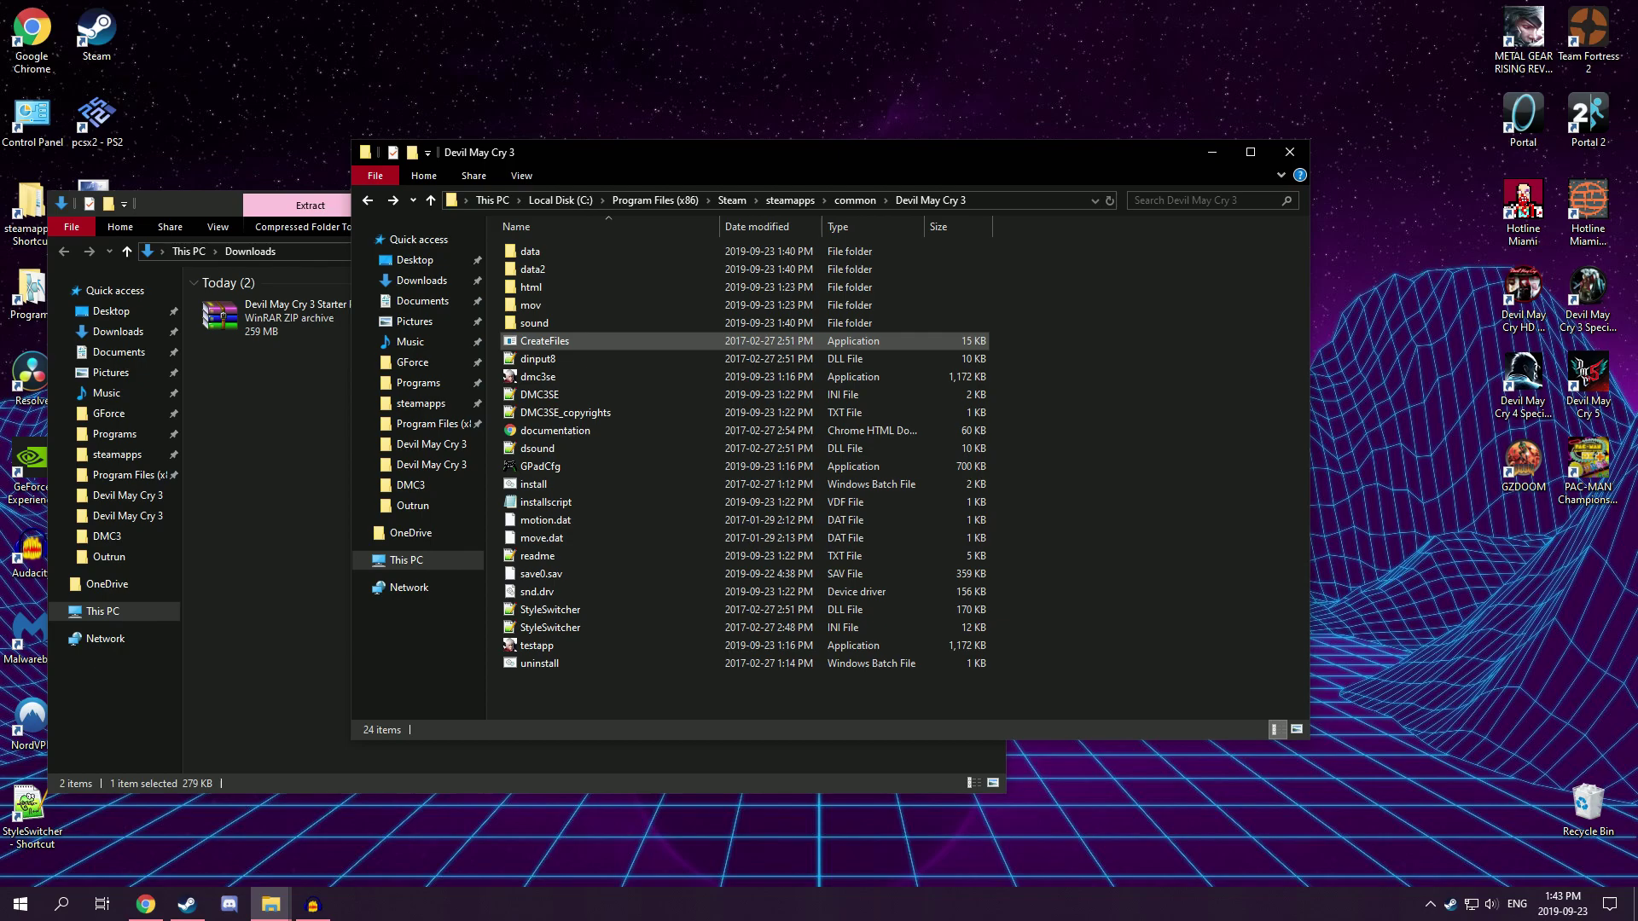
- Run CreateFiles and the install batch file in the game folder, choosing loader 0, dinput8.dll
{"action": "double_click", "coordinate": [545, 340]}
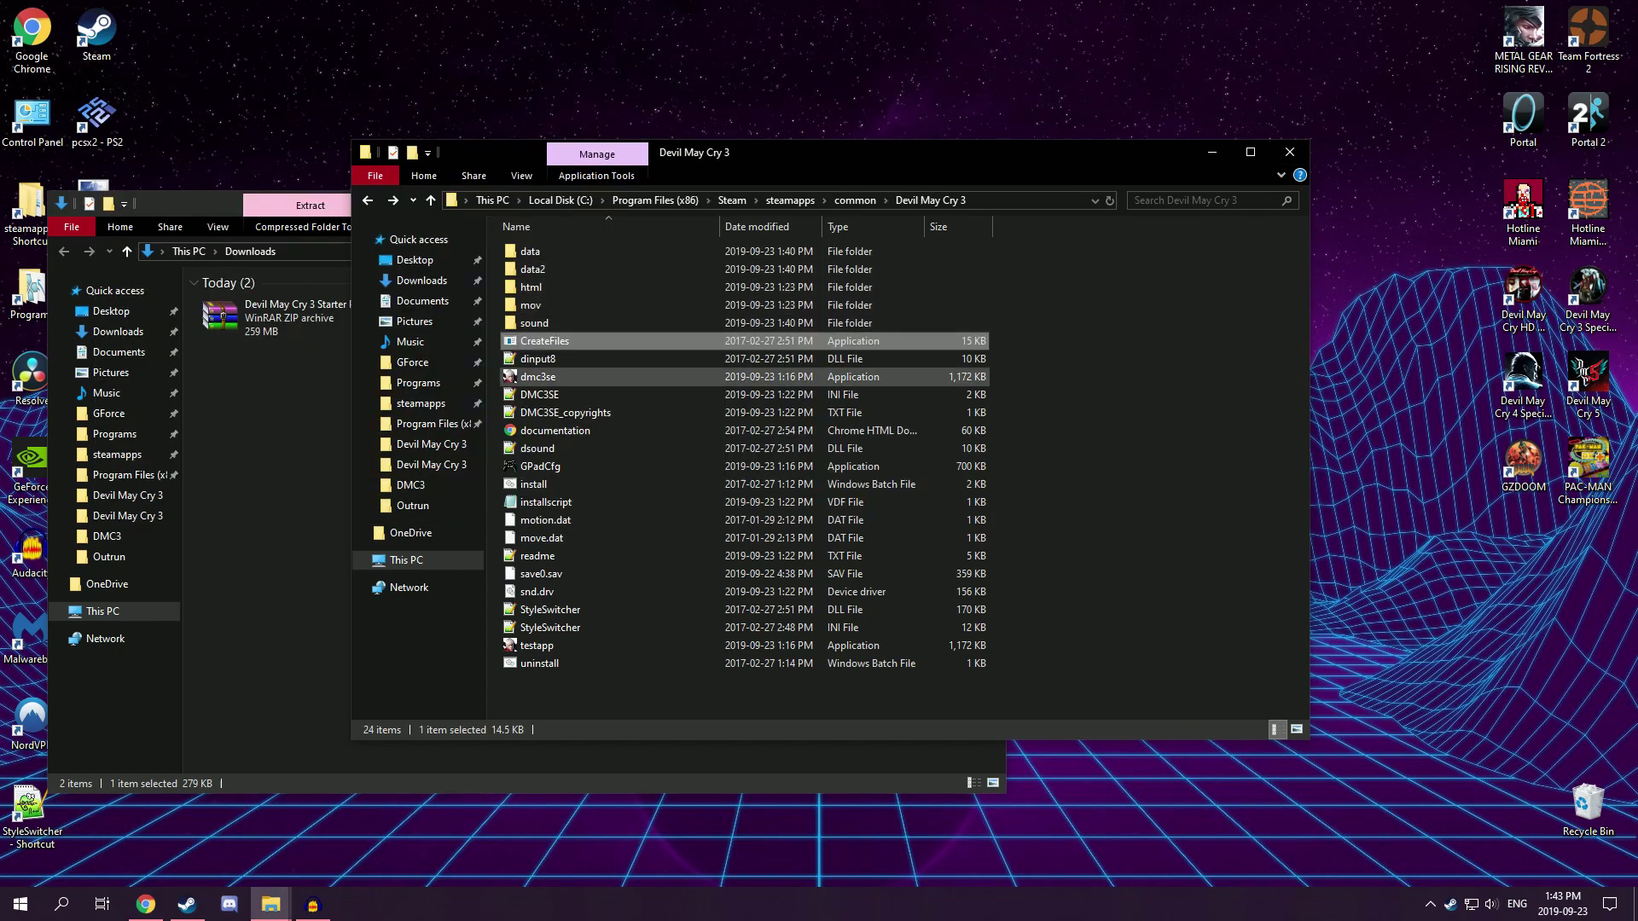
{"action": "double_click", "coordinate": [631, 484]}
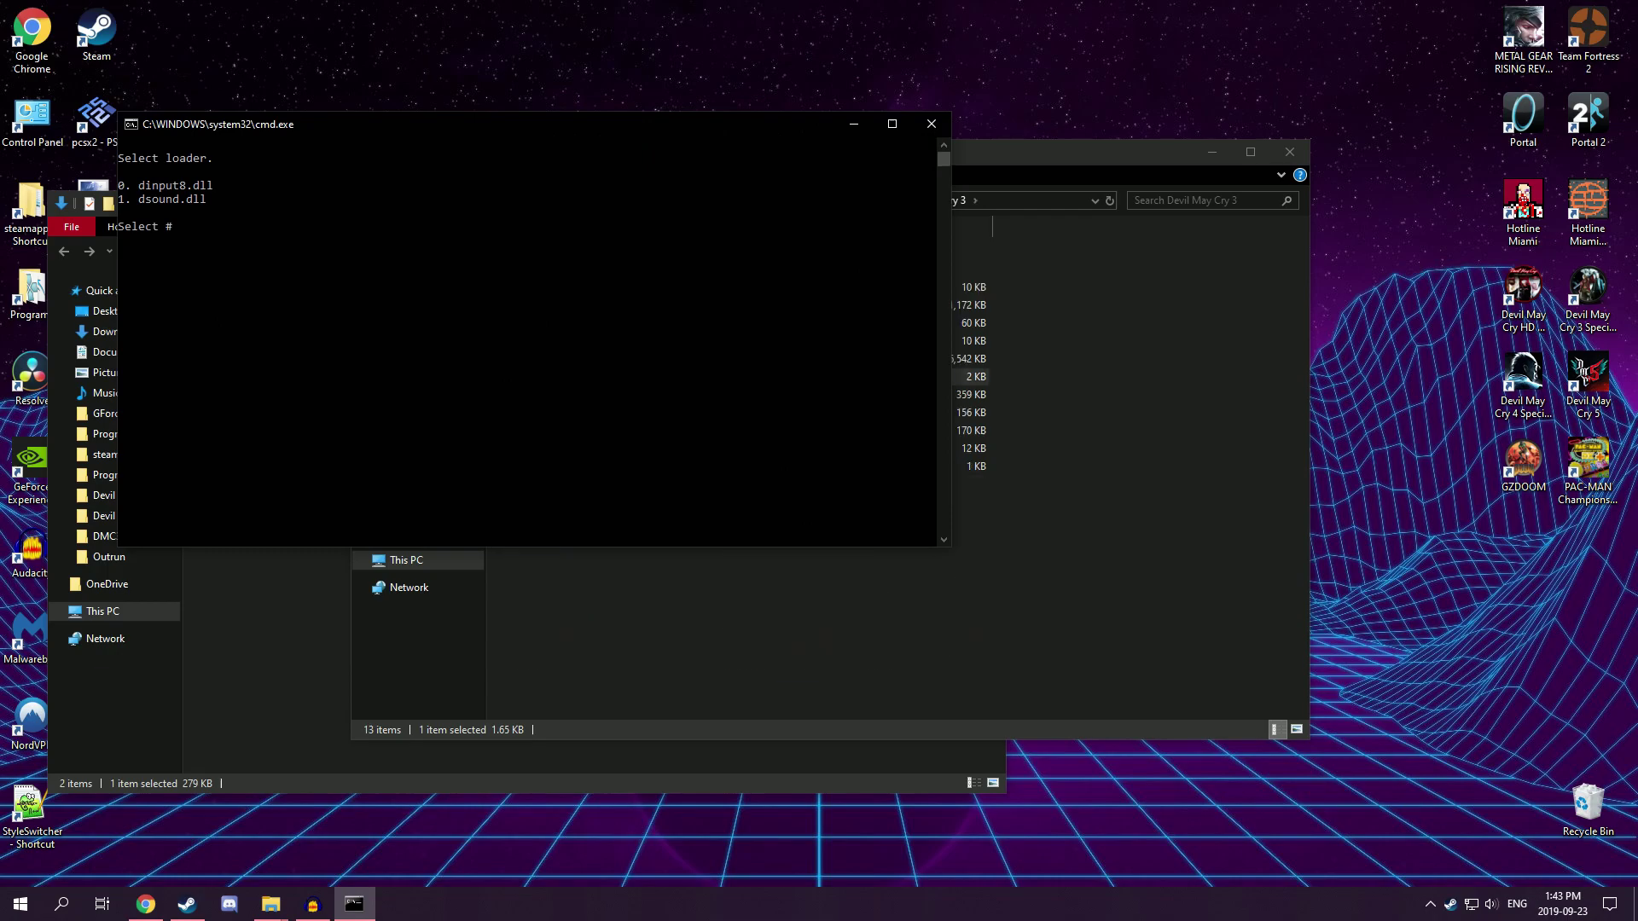
{"action": "type", "text": "0"}
{"action": "key", "text": "Return"}
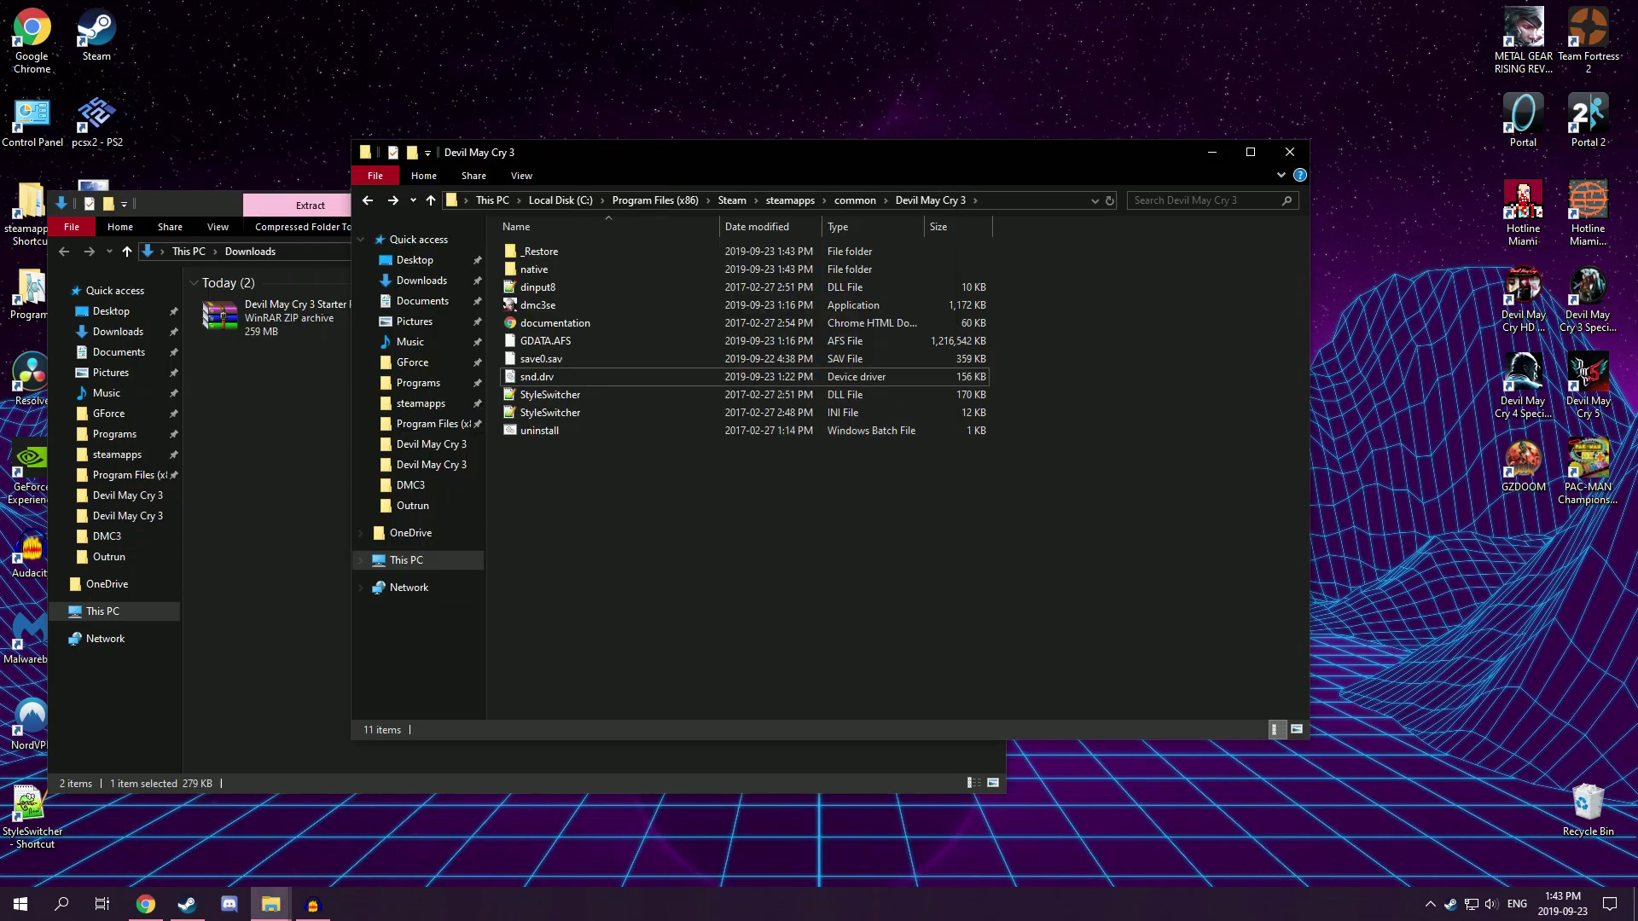
- Open the Devil May Cry 3 Starter Pack 1.0 archive from the Downloads folder beside the game folder
{"action": "left_click_drag", "start_coordinate": [662, 153], "coordinate": [727, 154]}
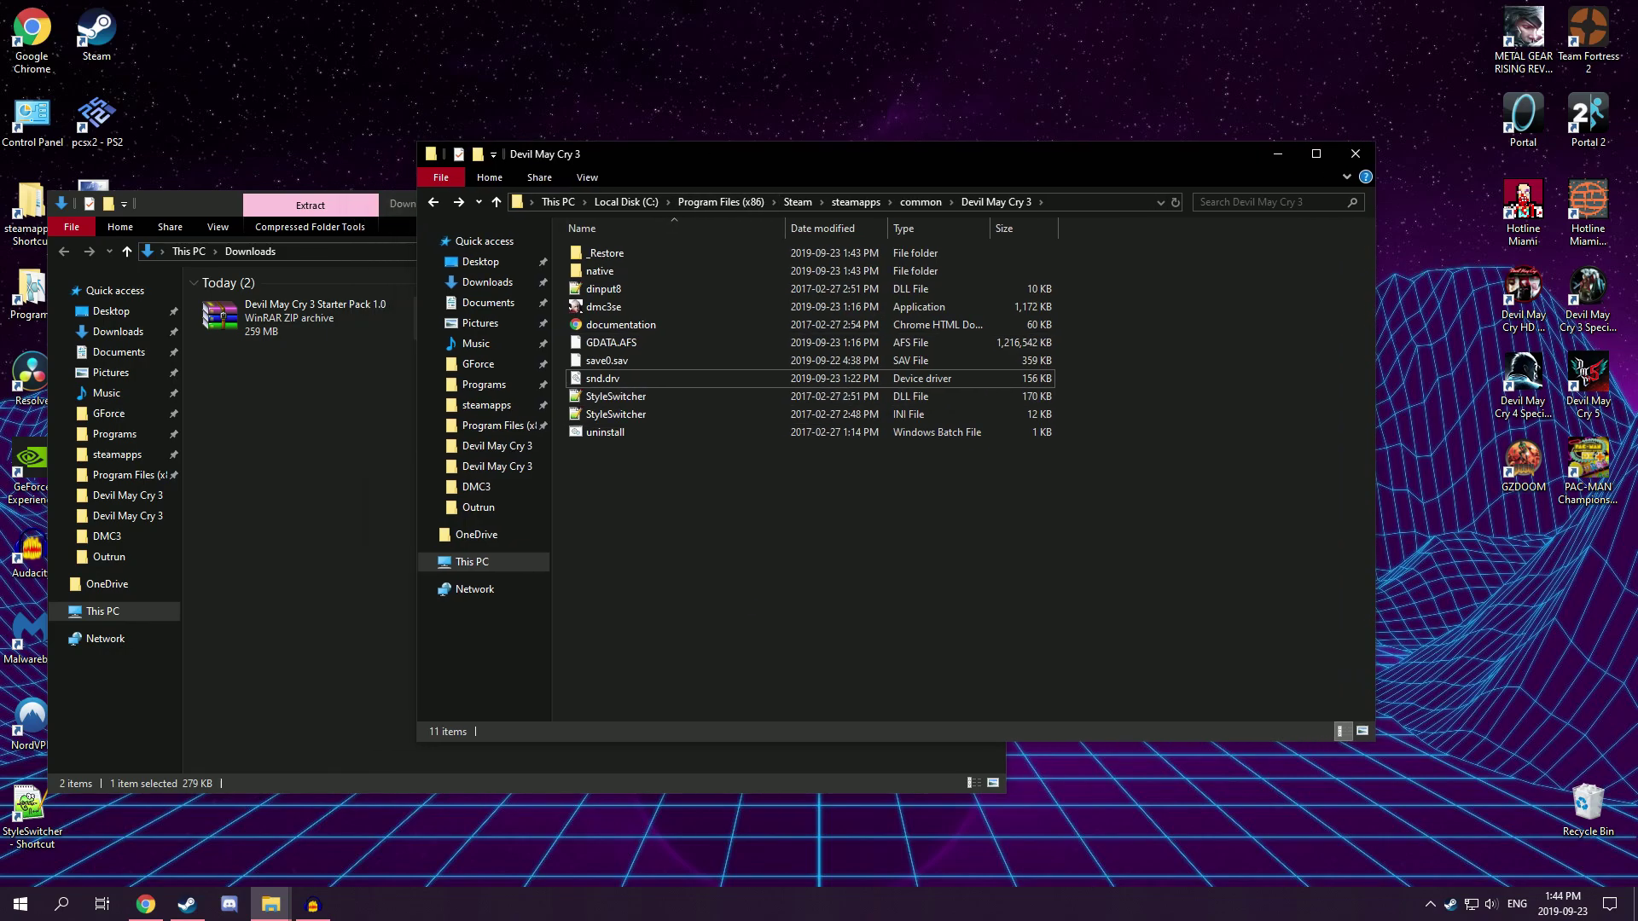
{"action": "left_click", "coordinate": [299, 444]}
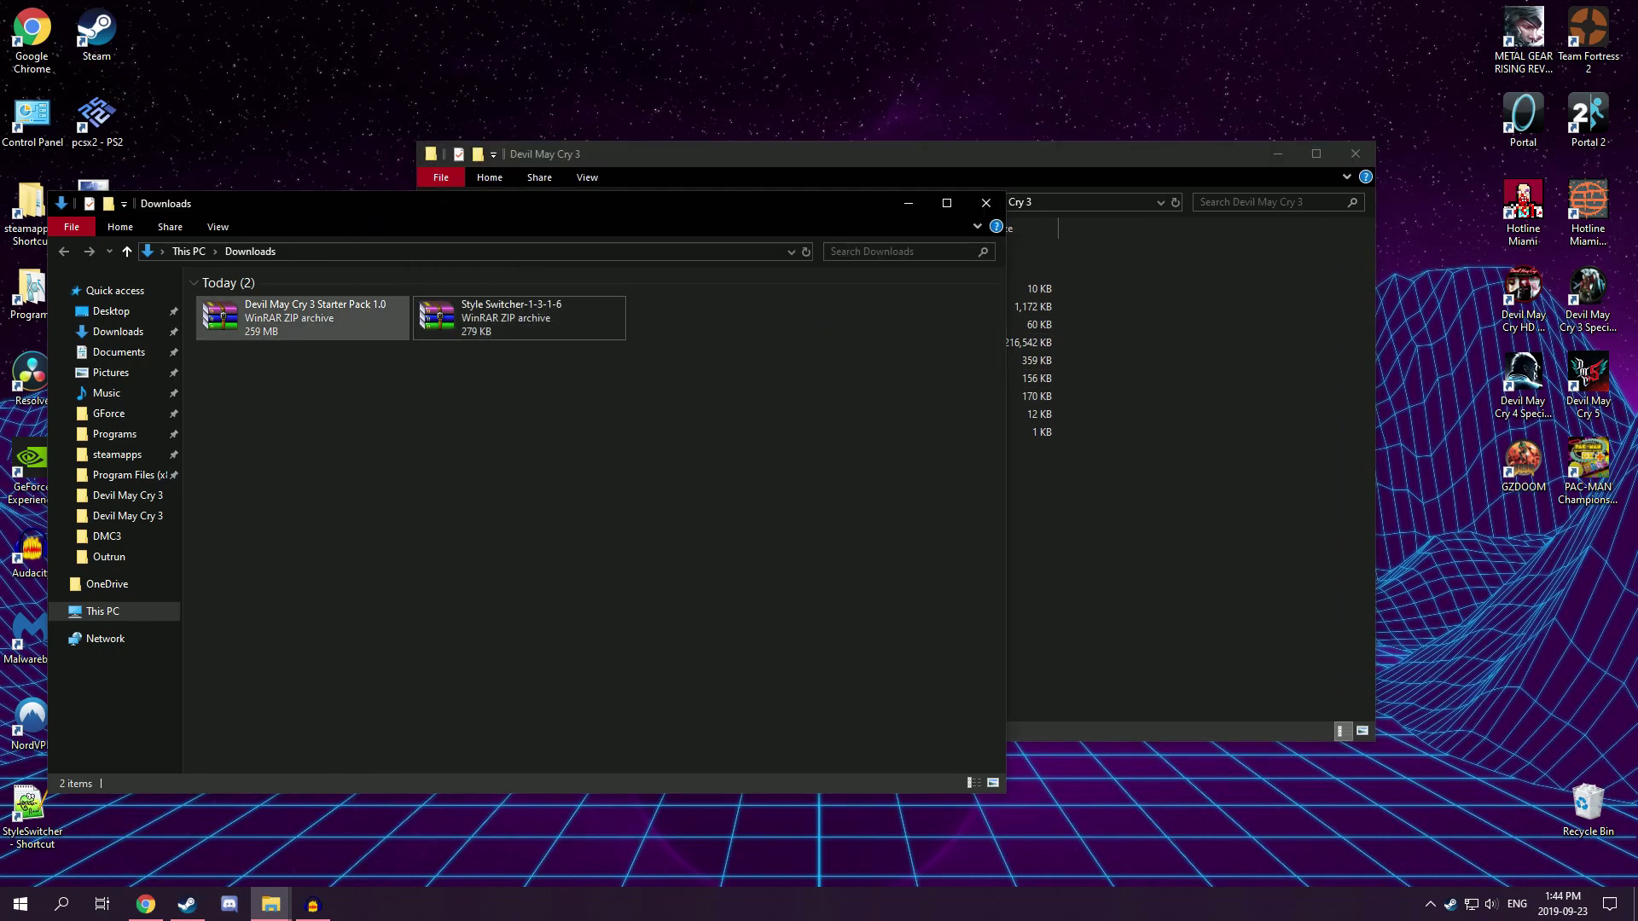
{"action": "double_click", "coordinate": [303, 318]}
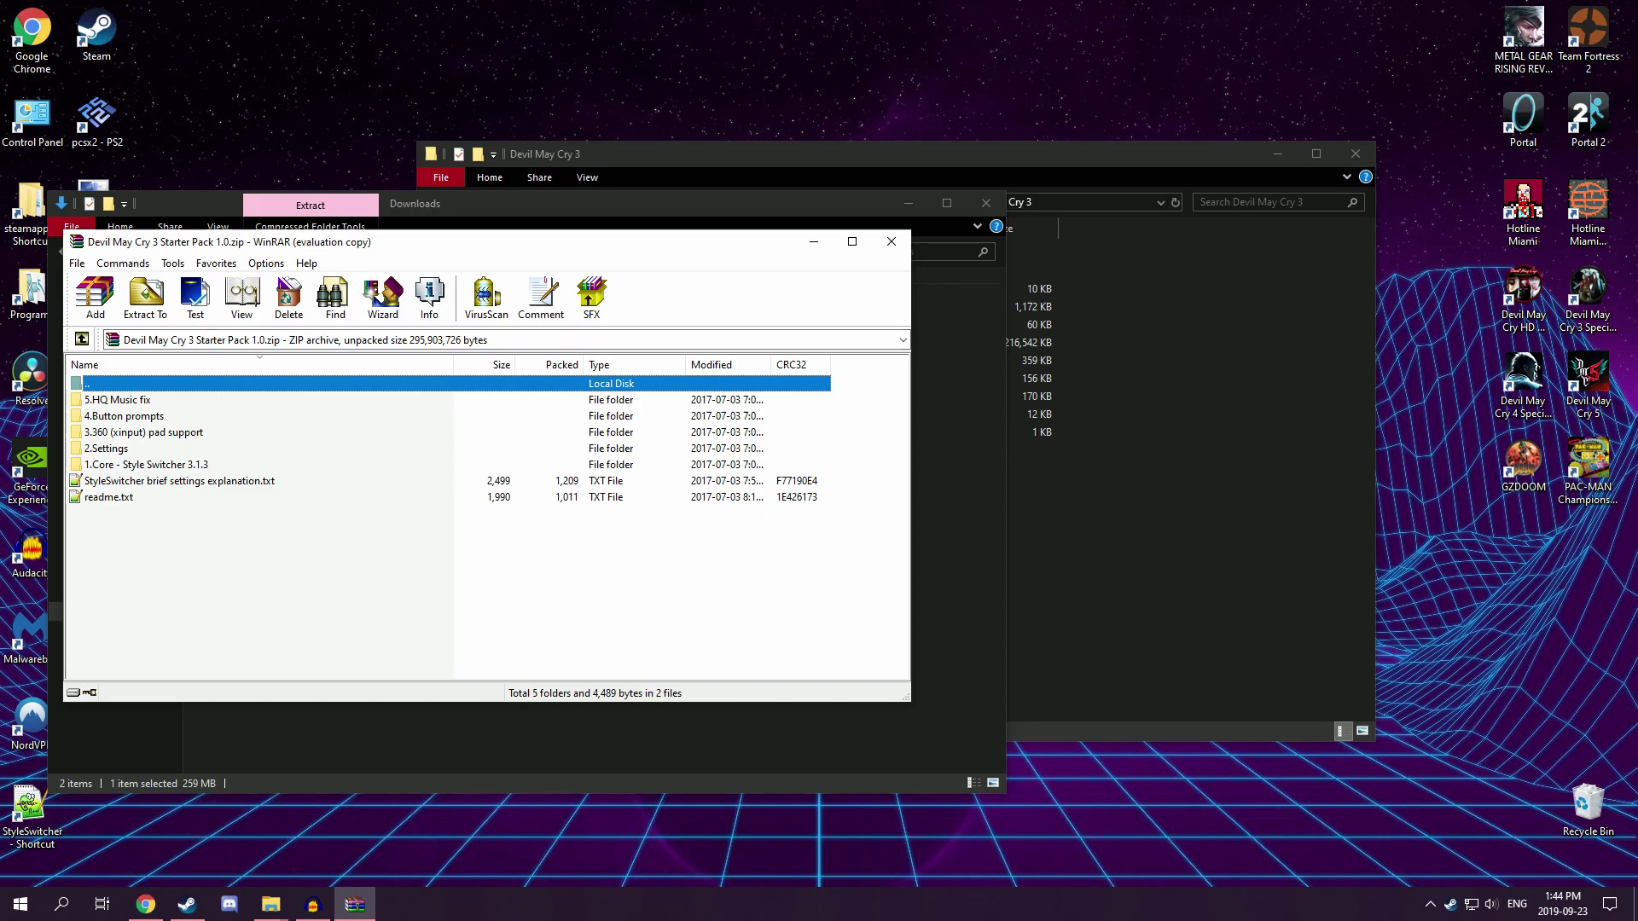
{"action": "left_click", "coordinate": [628, 399]}
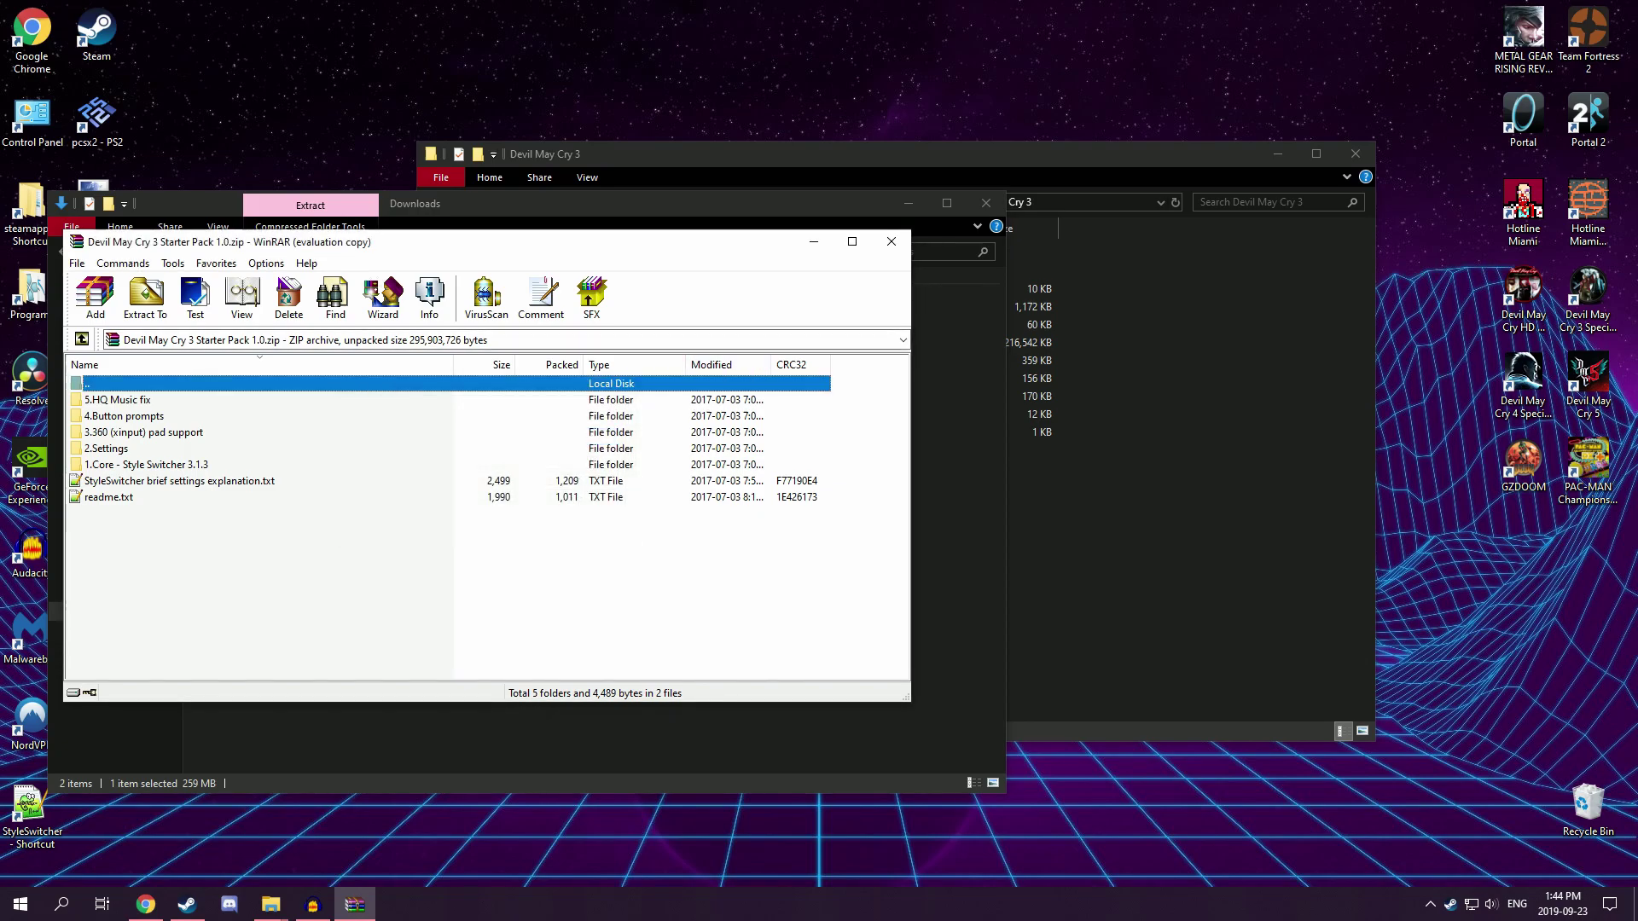
{"action": "left_click", "coordinate": [146, 464]}
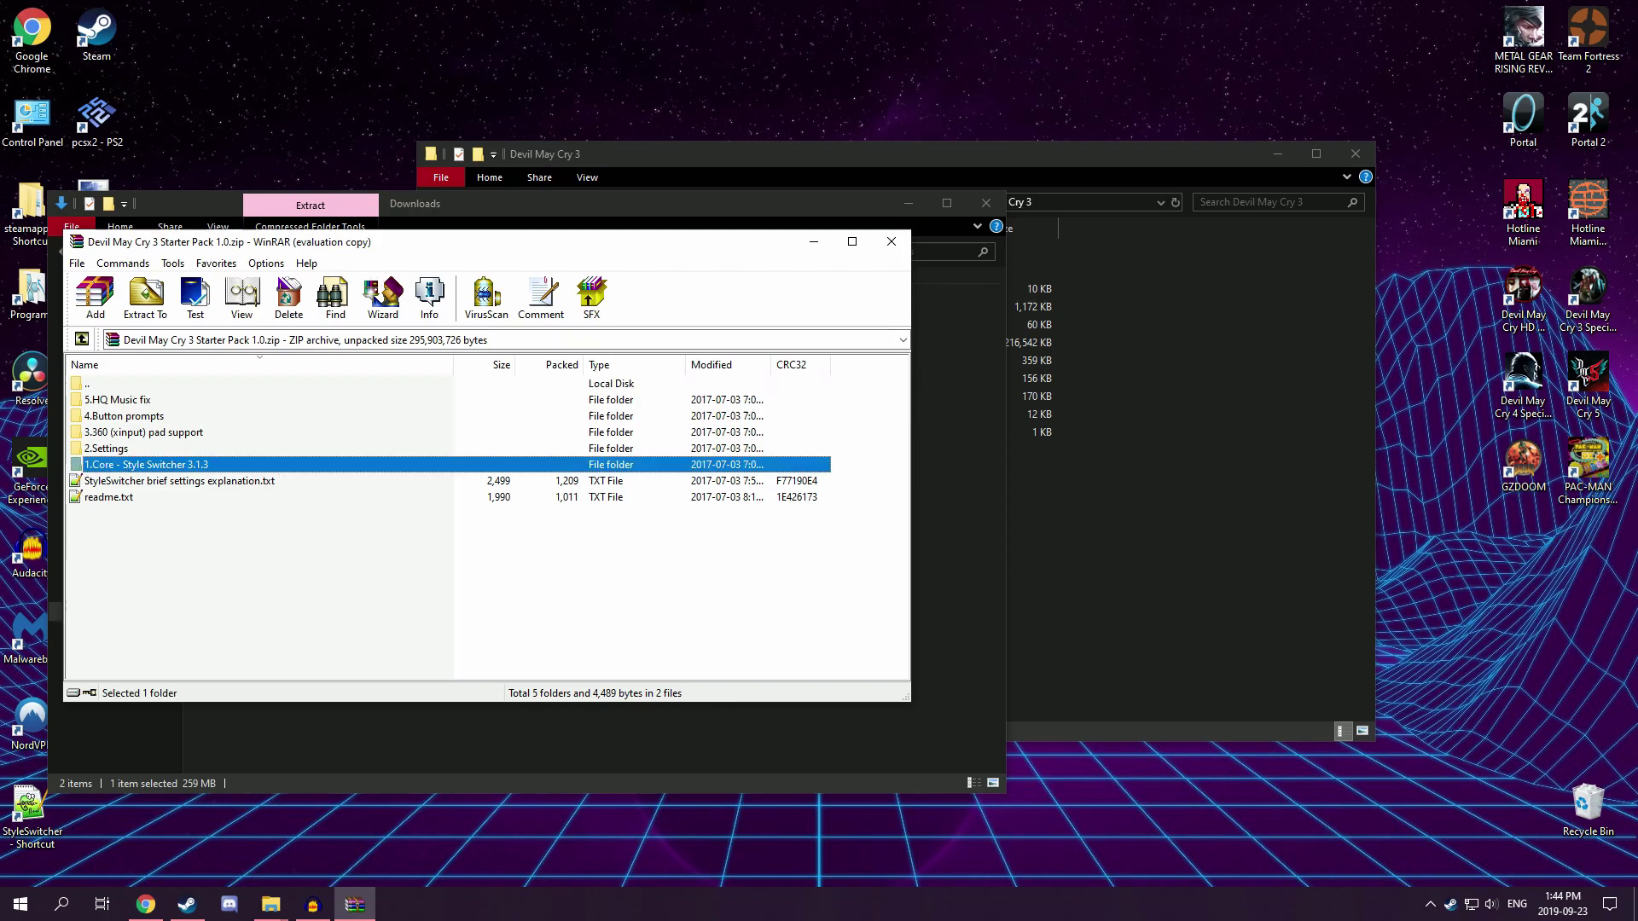
- Extract the 16.9 folder from the archive's 2.Settings folder into the Devil May Cry 3 game folder
{"action": "left_click", "coordinate": [106, 448]}
{"action": "left_click", "coordinate": [699, 154]}
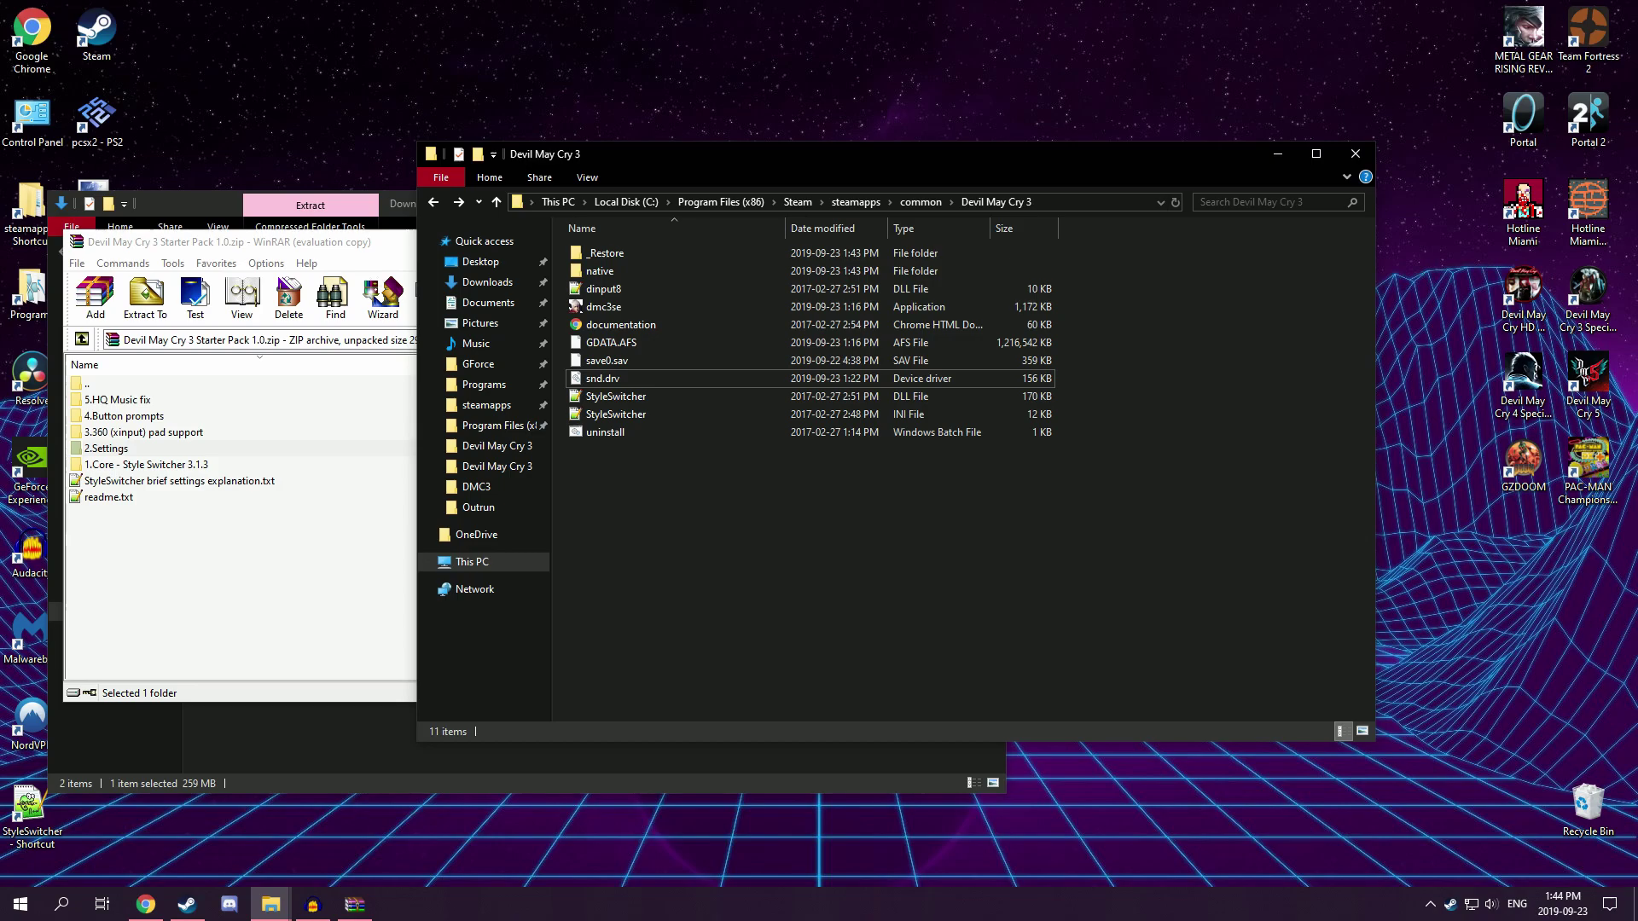
{"action": "double_click", "coordinate": [106, 448]}
{"action": "left_click", "coordinate": [93, 416]}
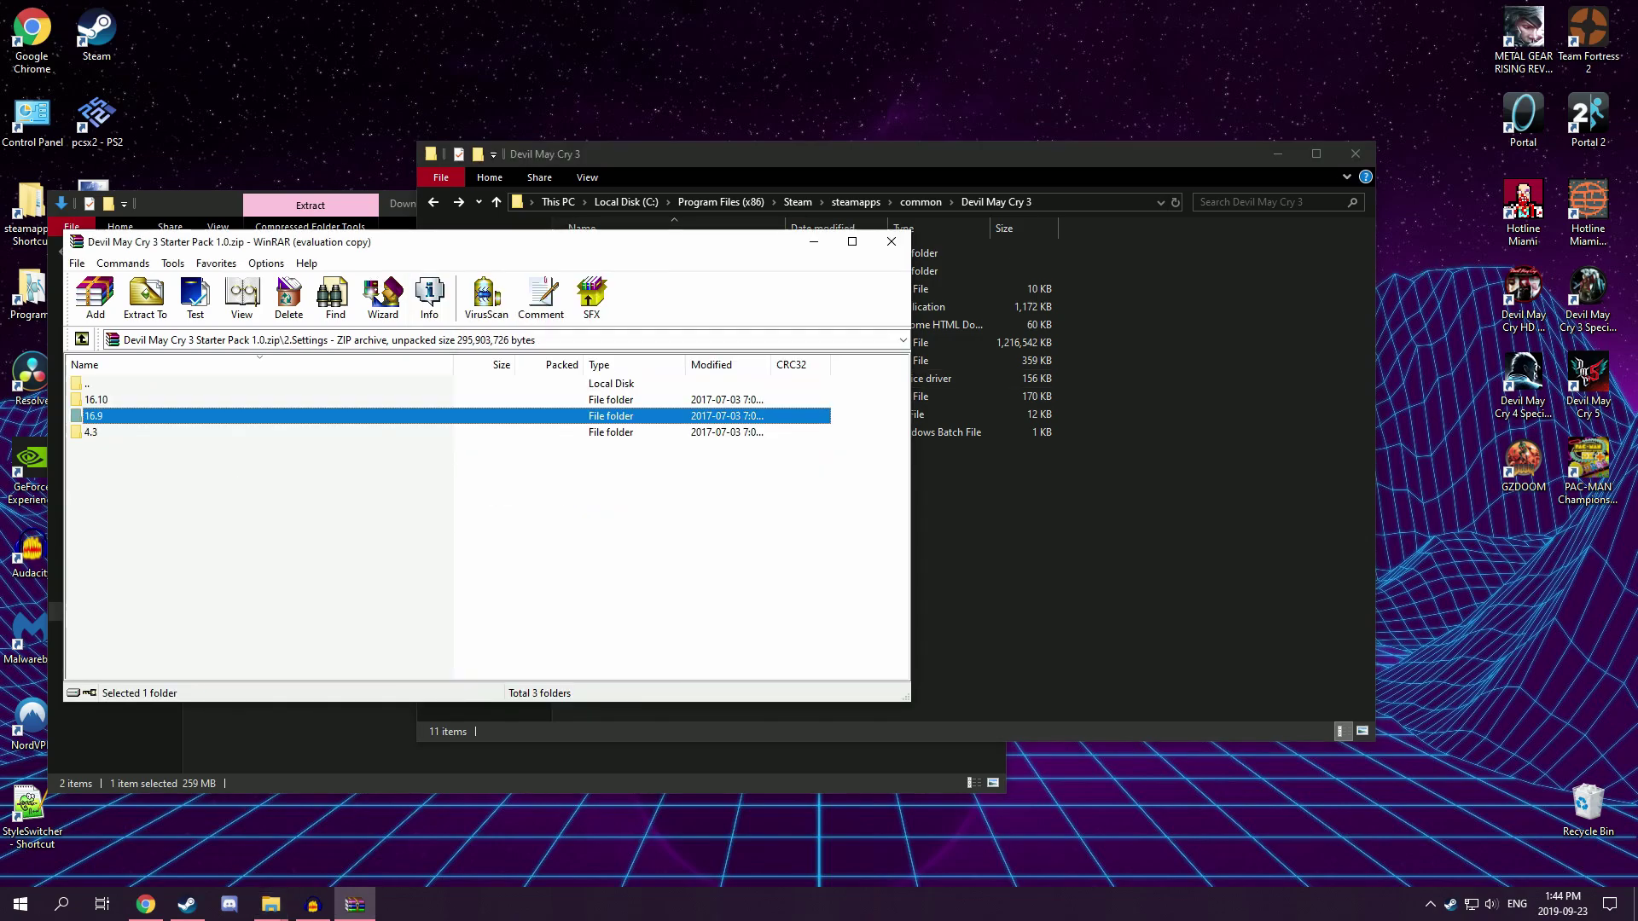
{"action": "left_click_drag", "start_coordinate": [93, 415], "coordinate": [981, 512]}
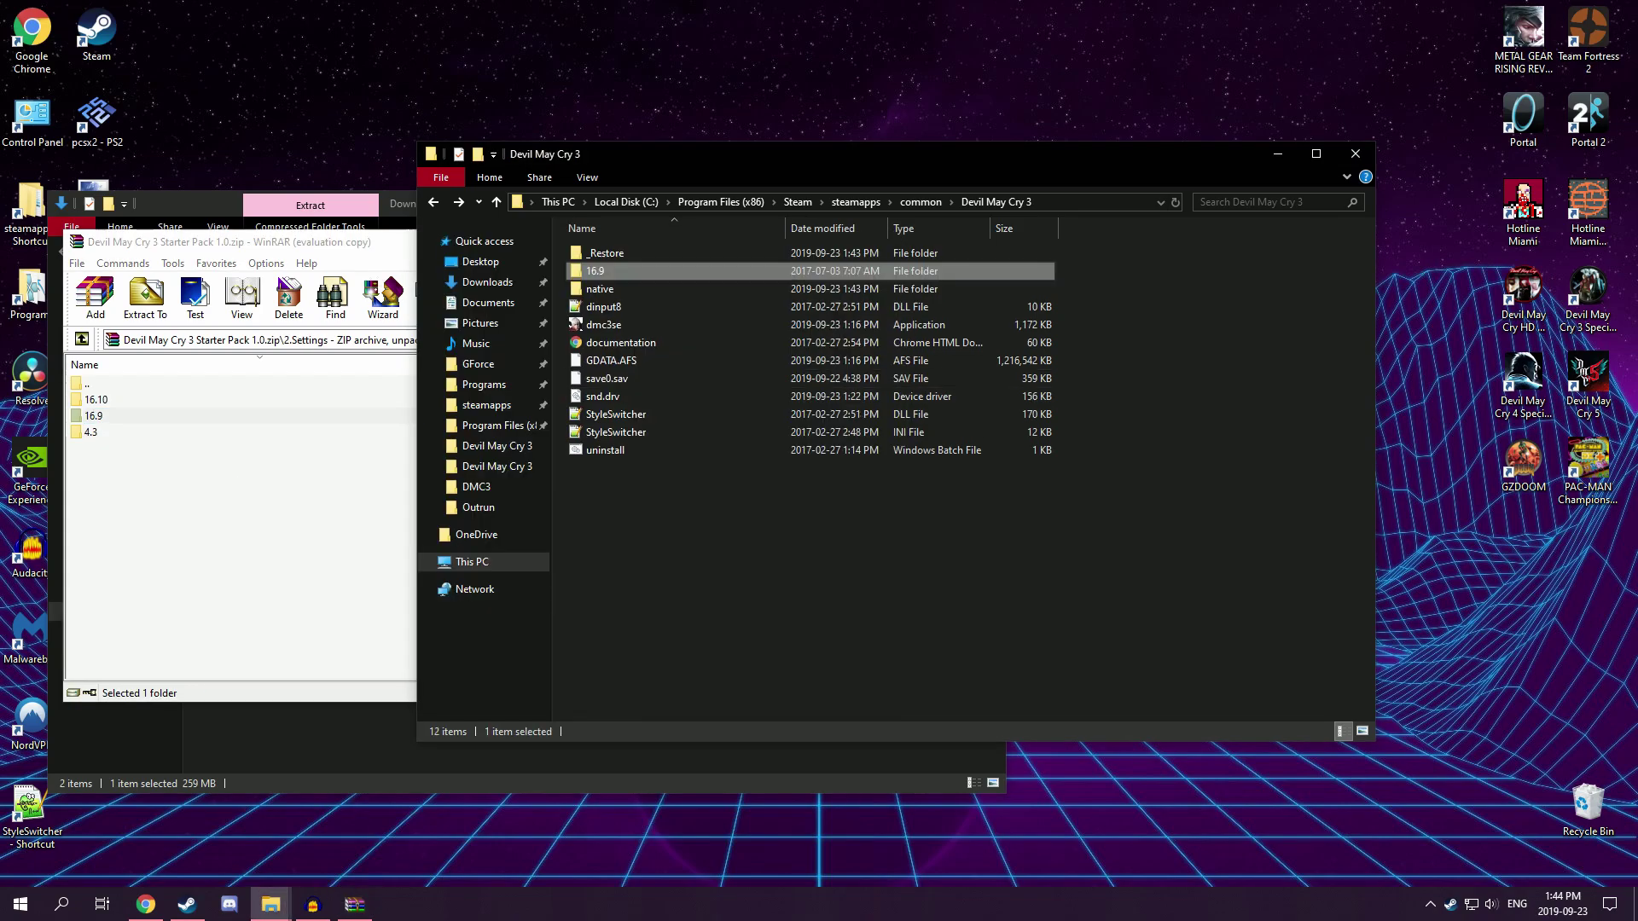
- Extract dmc3se.ini from the 3.360 (xinput) pad support folder into the game folder and return to the archive's root
{"action": "left_click", "coordinate": [256, 512]}
{"action": "left_click", "coordinate": [82, 339]}
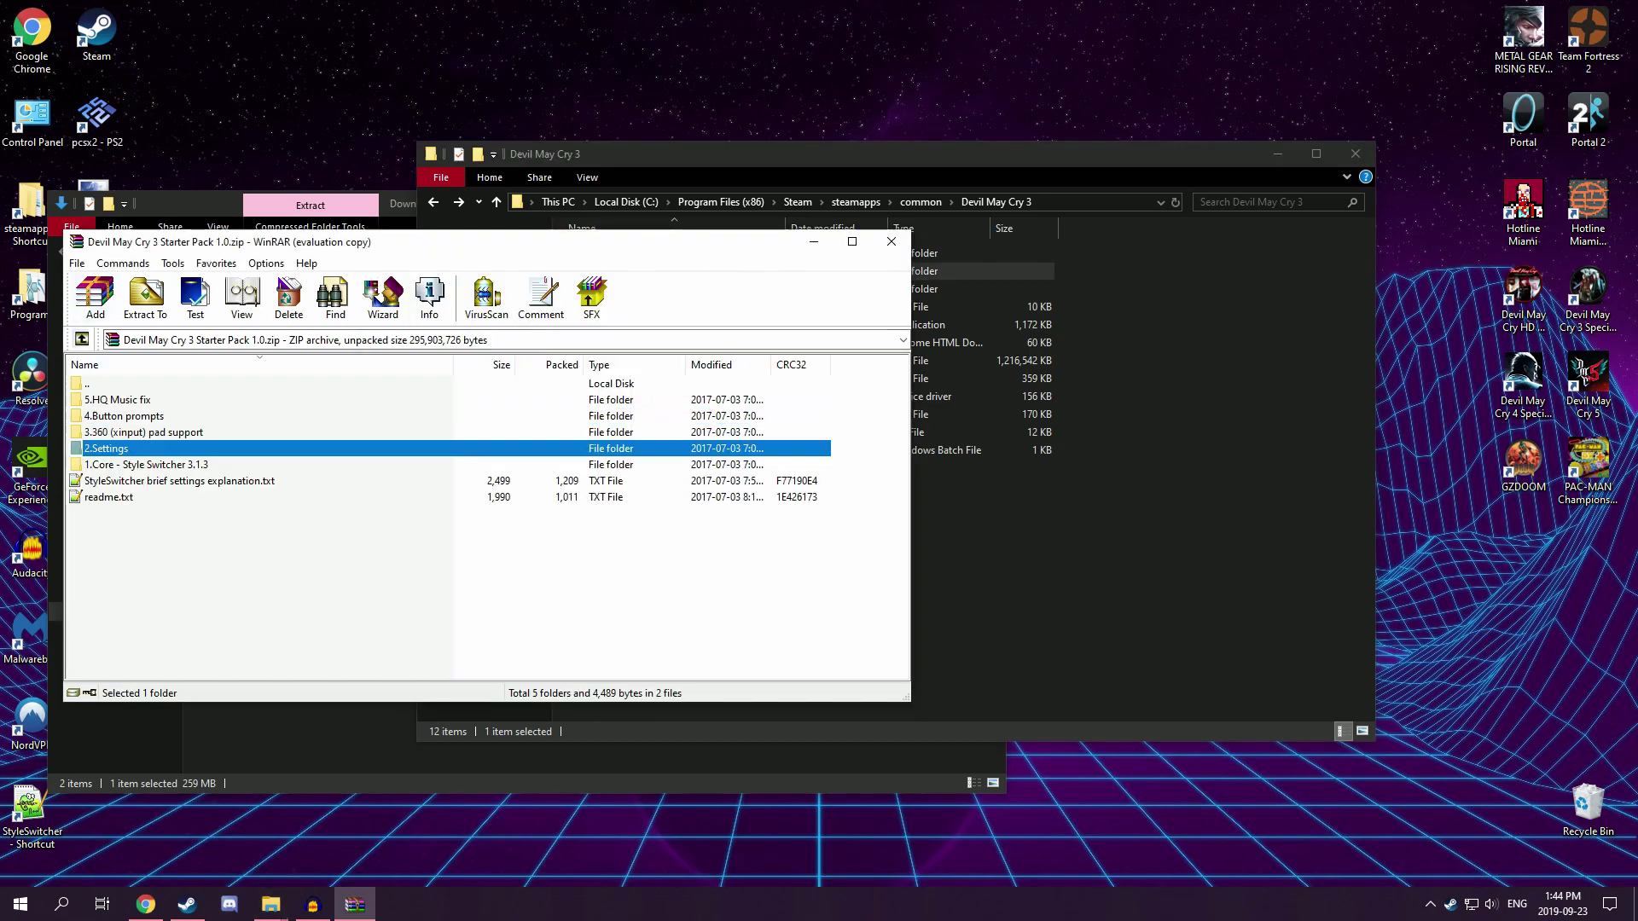
{"action": "key", "text": "Up"}
{"action": "key", "text": "Return"}
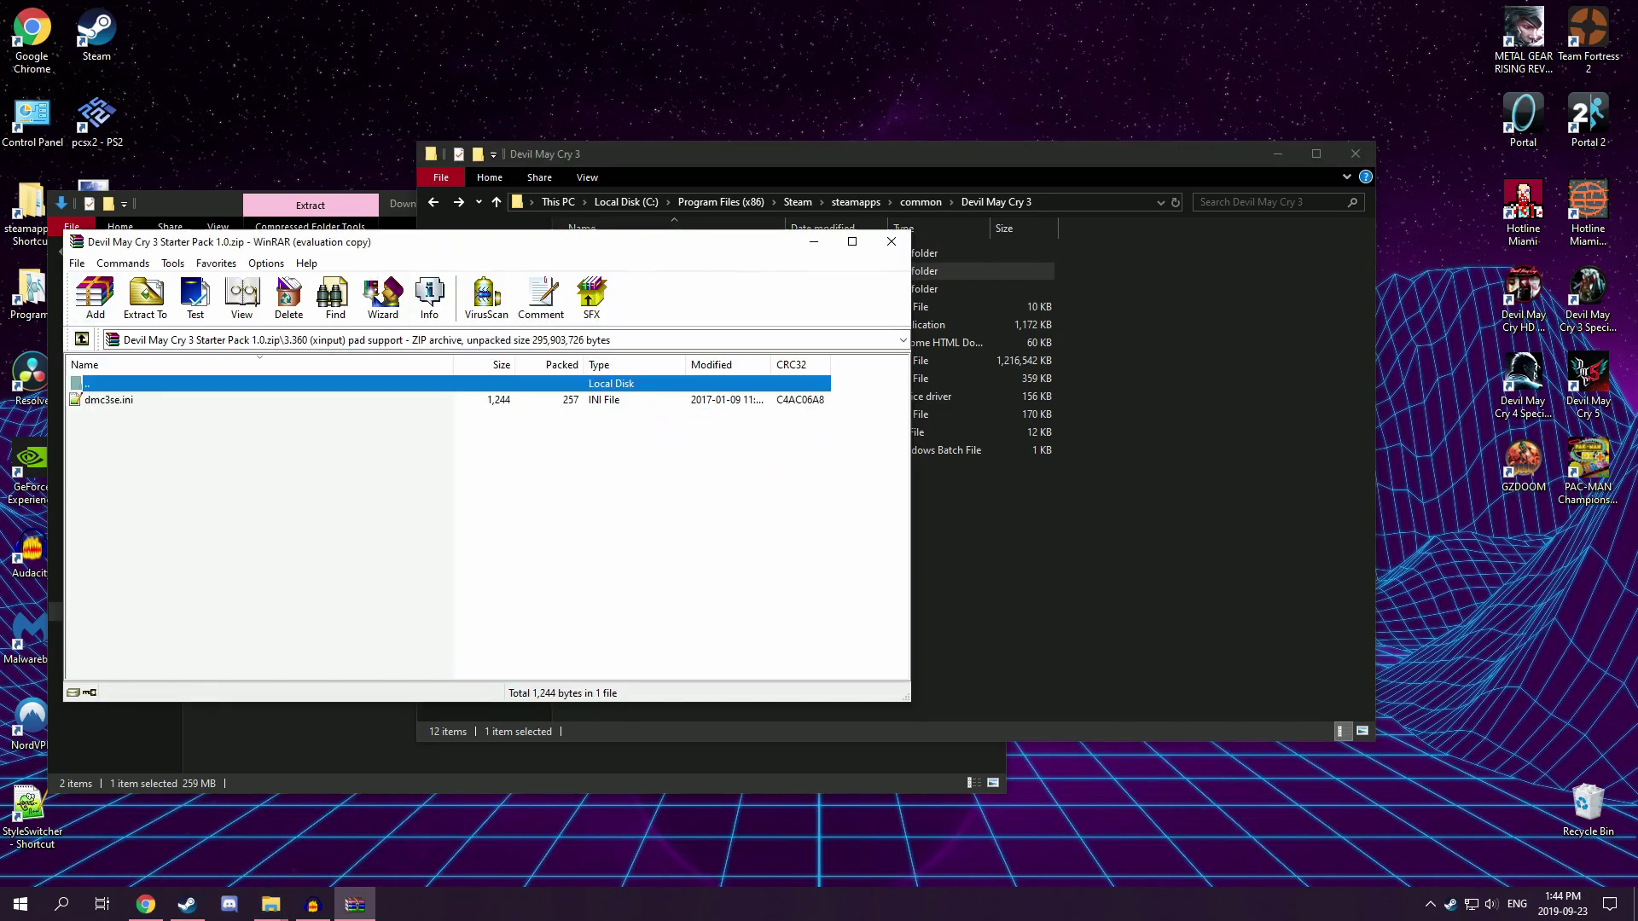
{"action": "left_click", "coordinate": [109, 399]}
{"action": "left_click_drag", "start_coordinate": [108, 399], "coordinate": [981, 512]}
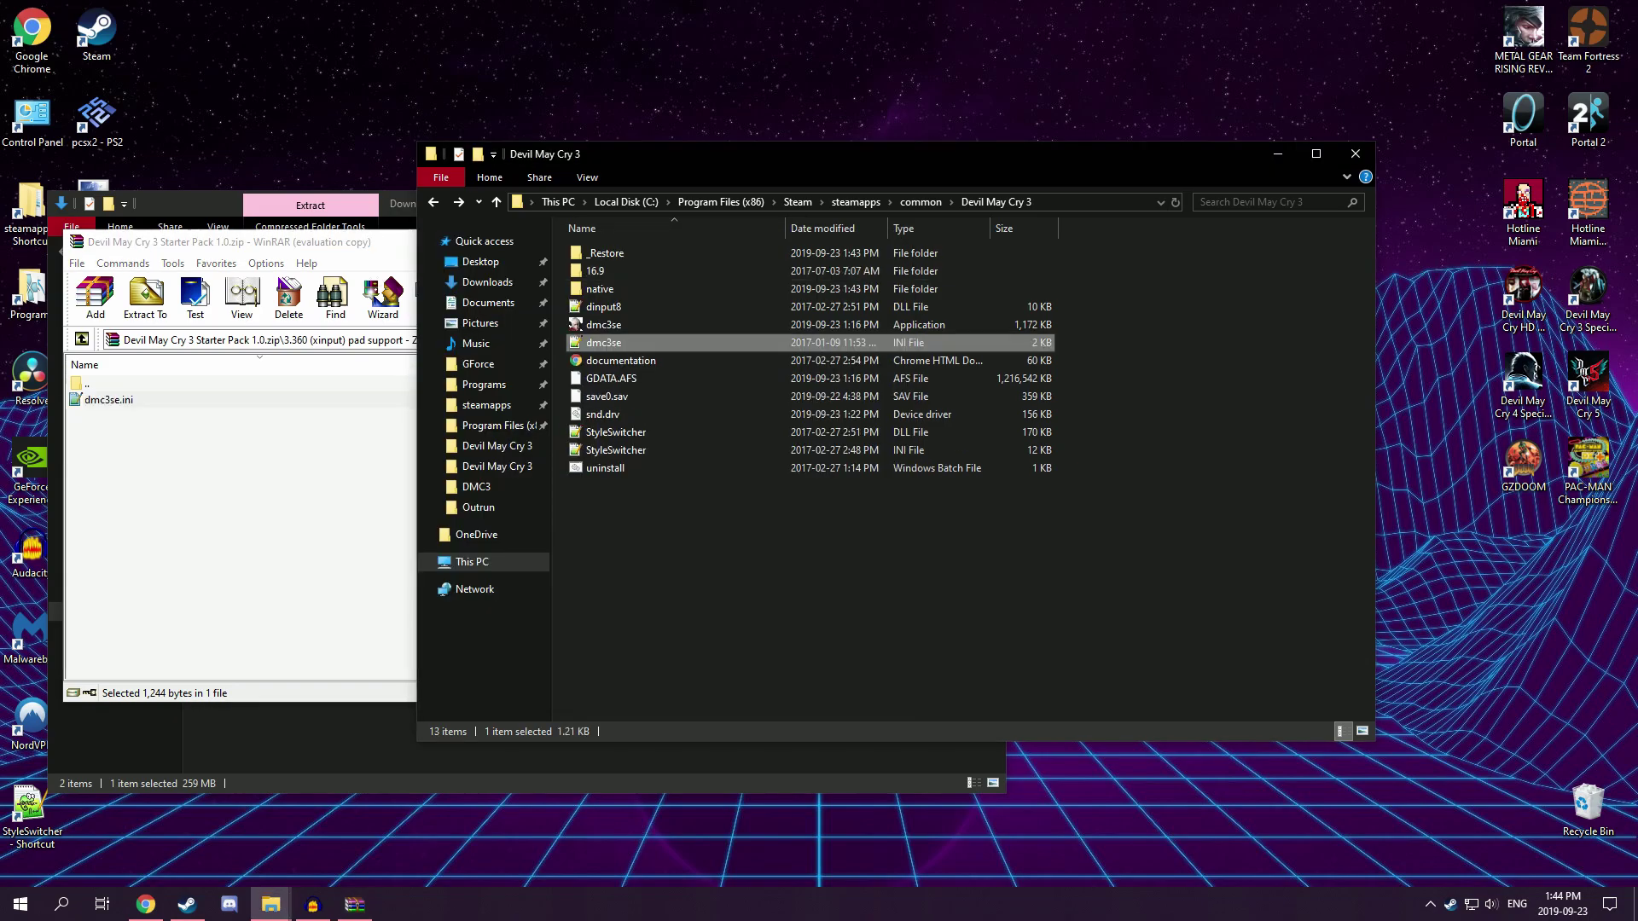
{"action": "left_click", "coordinate": [256, 486]}
{"action": "key", "text": "BackSpace"}
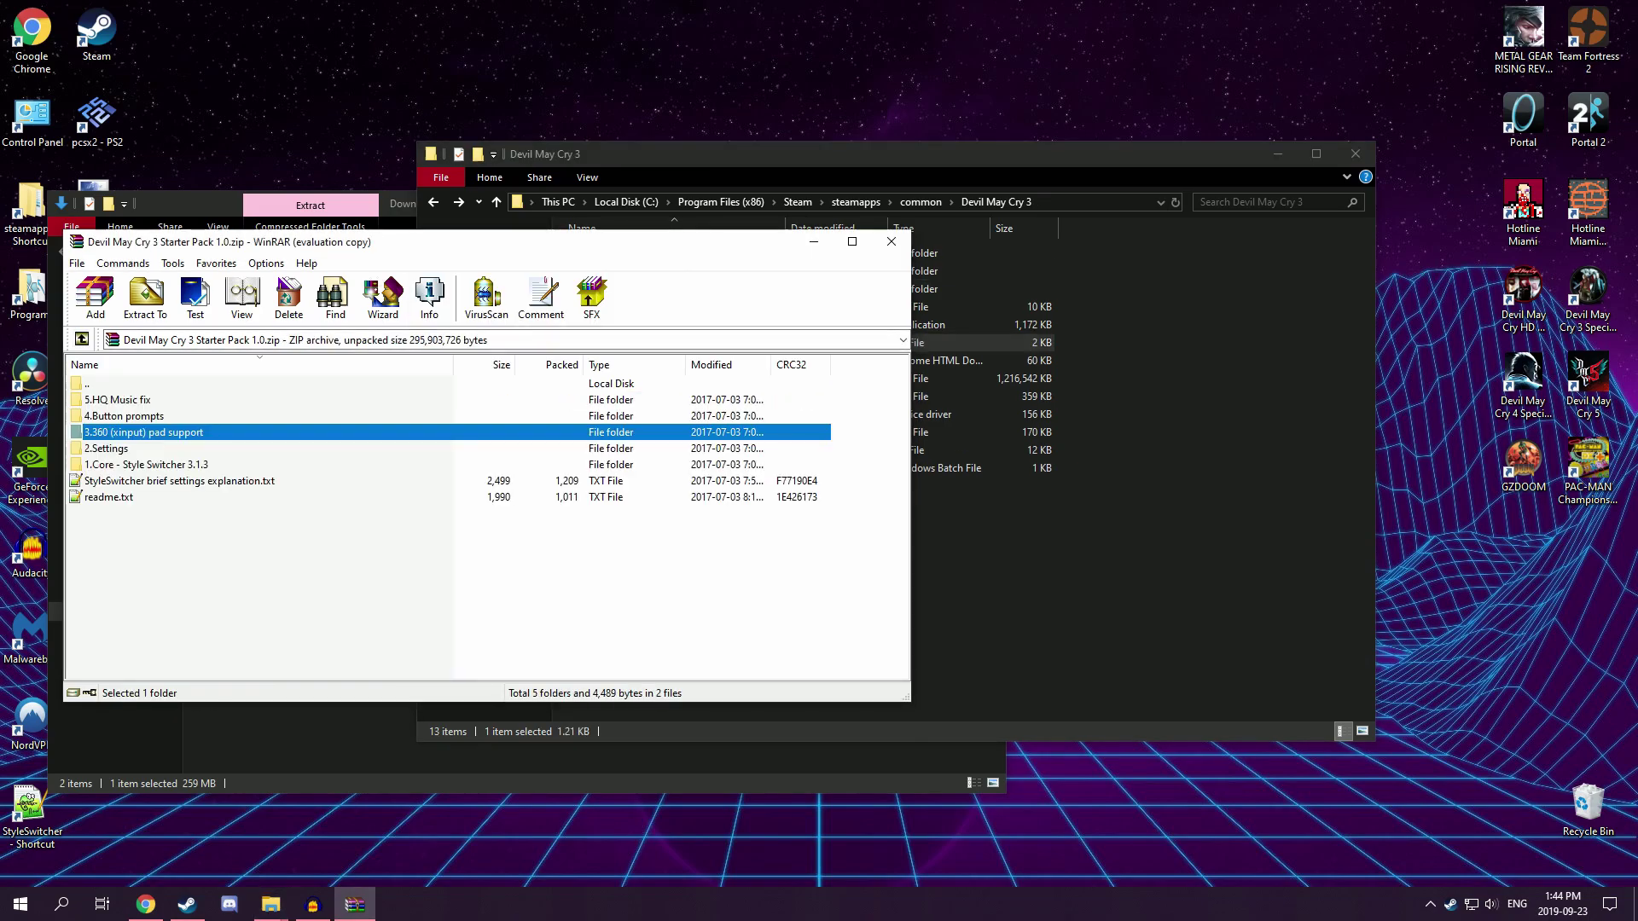
- Extract the native folder from the archive's PS2 button prompts into the game folder, replacing the existing file, and return to the archive's root
{"action": "key", "text": "Up"}
{"action": "key", "text": "Return"}
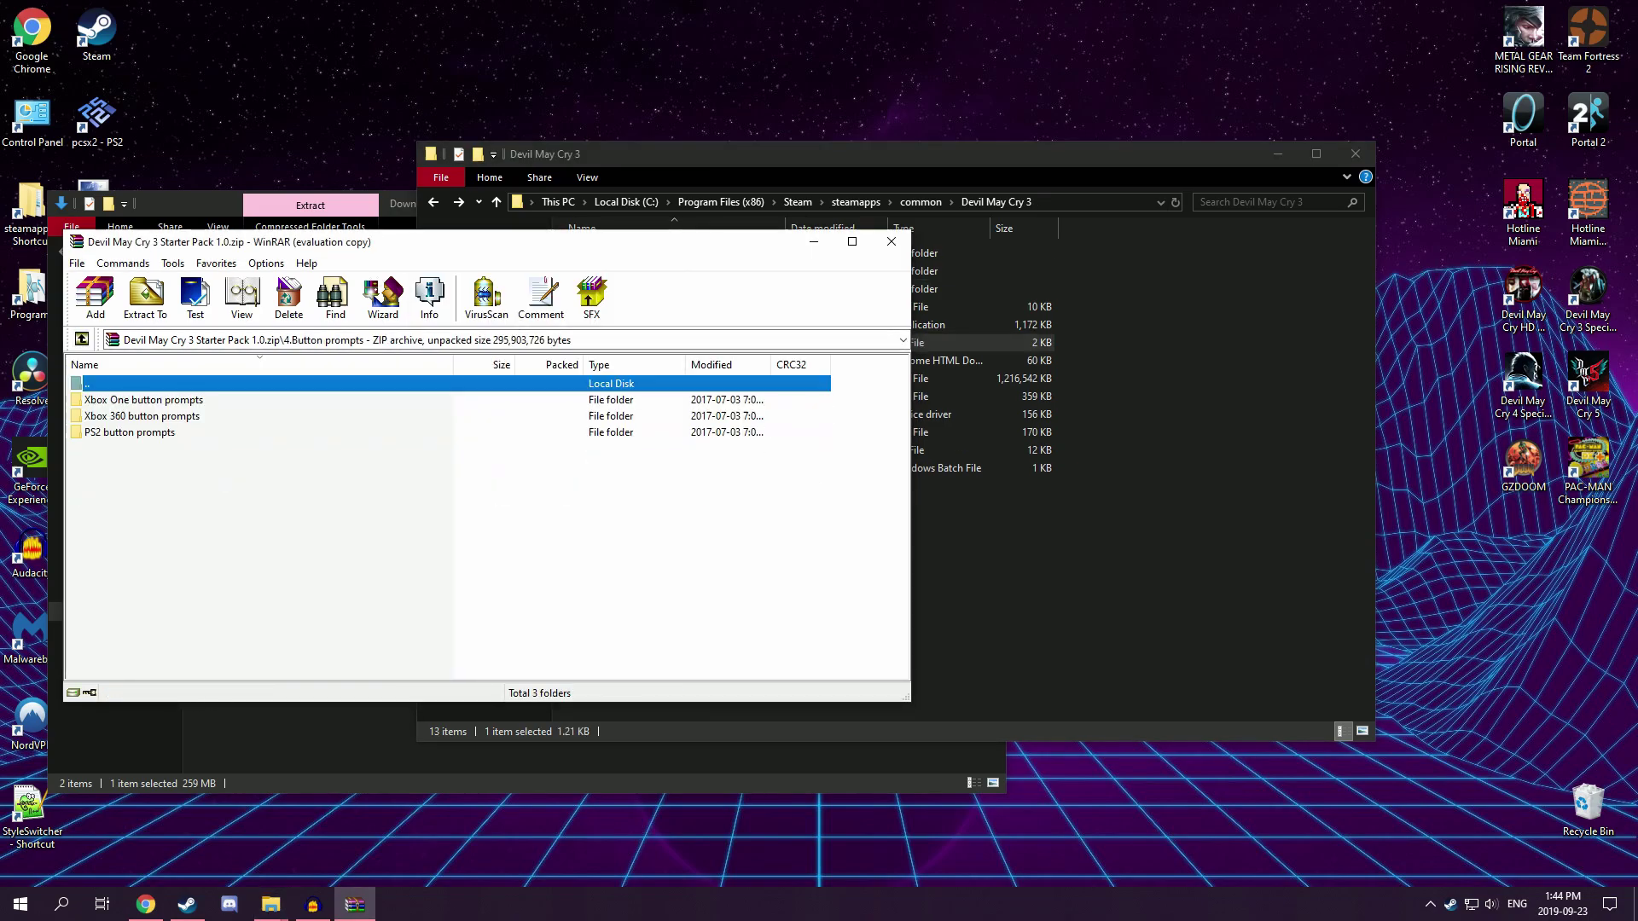
{"action": "double_click", "coordinate": [129, 432]}
{"action": "key", "text": "BackSpace"}
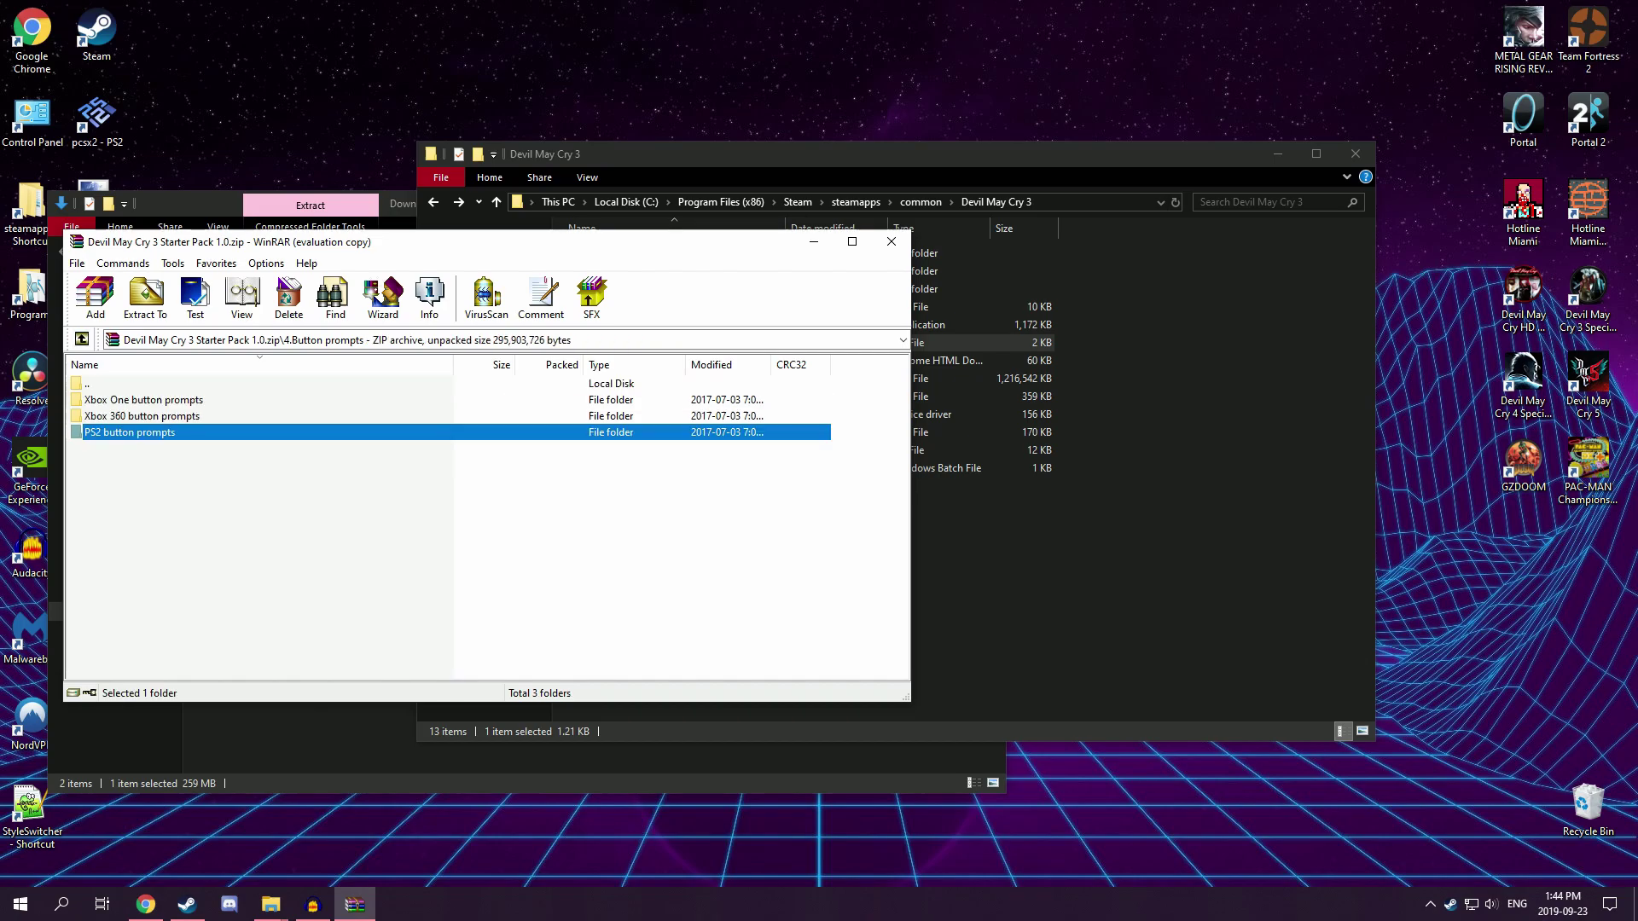
{"action": "key", "text": "Return"}
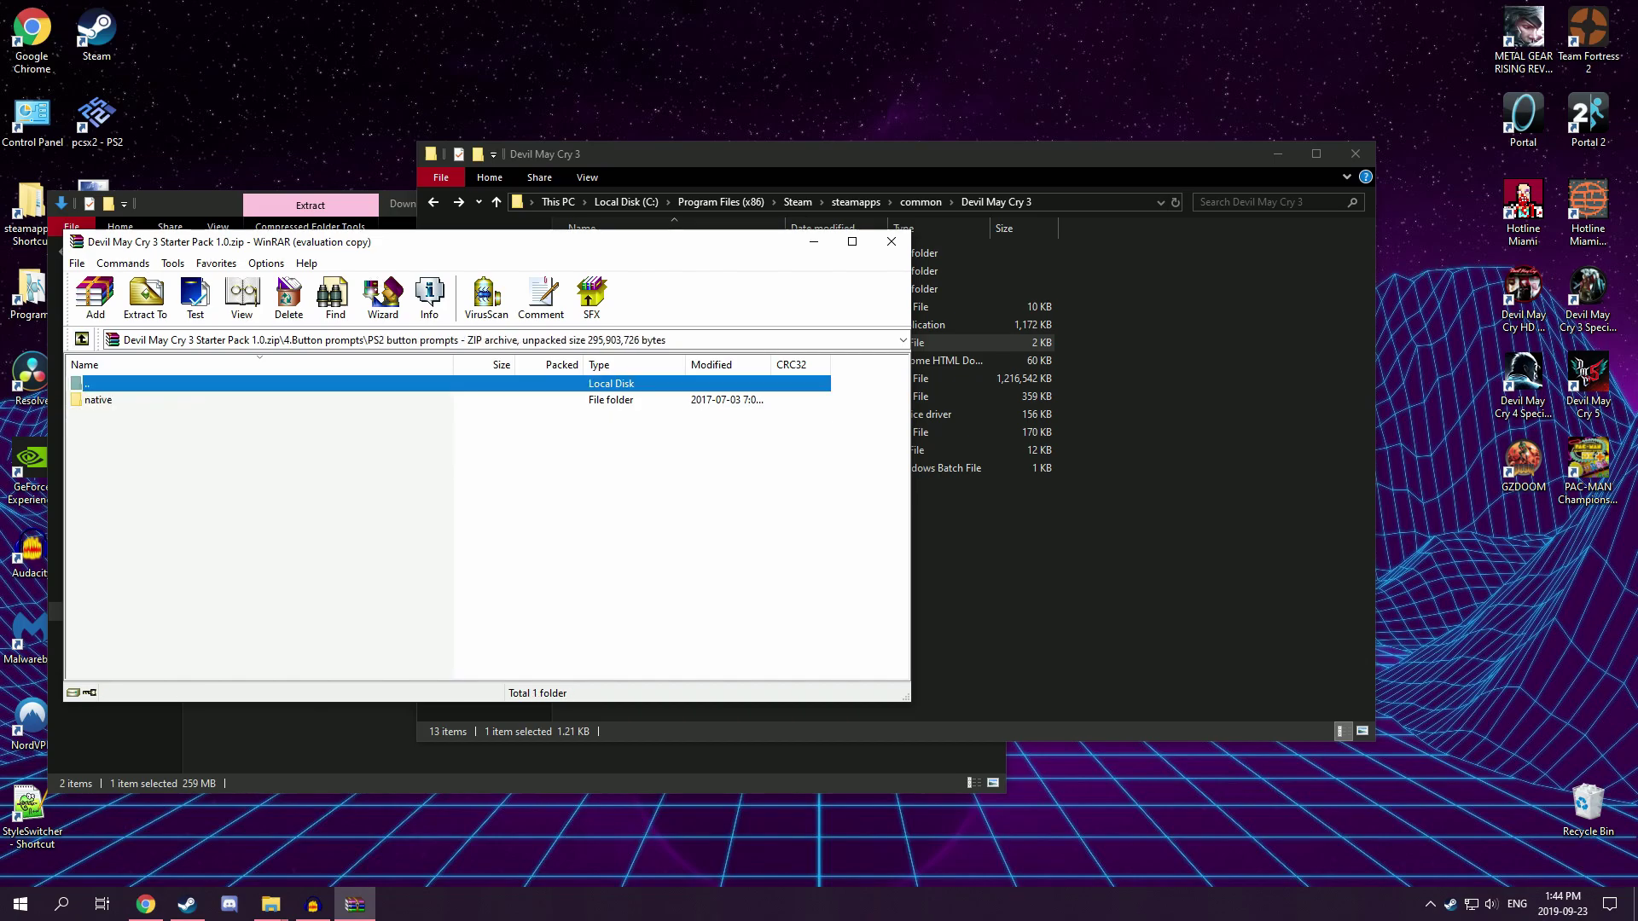
{"action": "key", "text": "Down"}
{"action": "left_click_drag", "start_coordinate": [98, 399], "coordinate": [981, 529]}
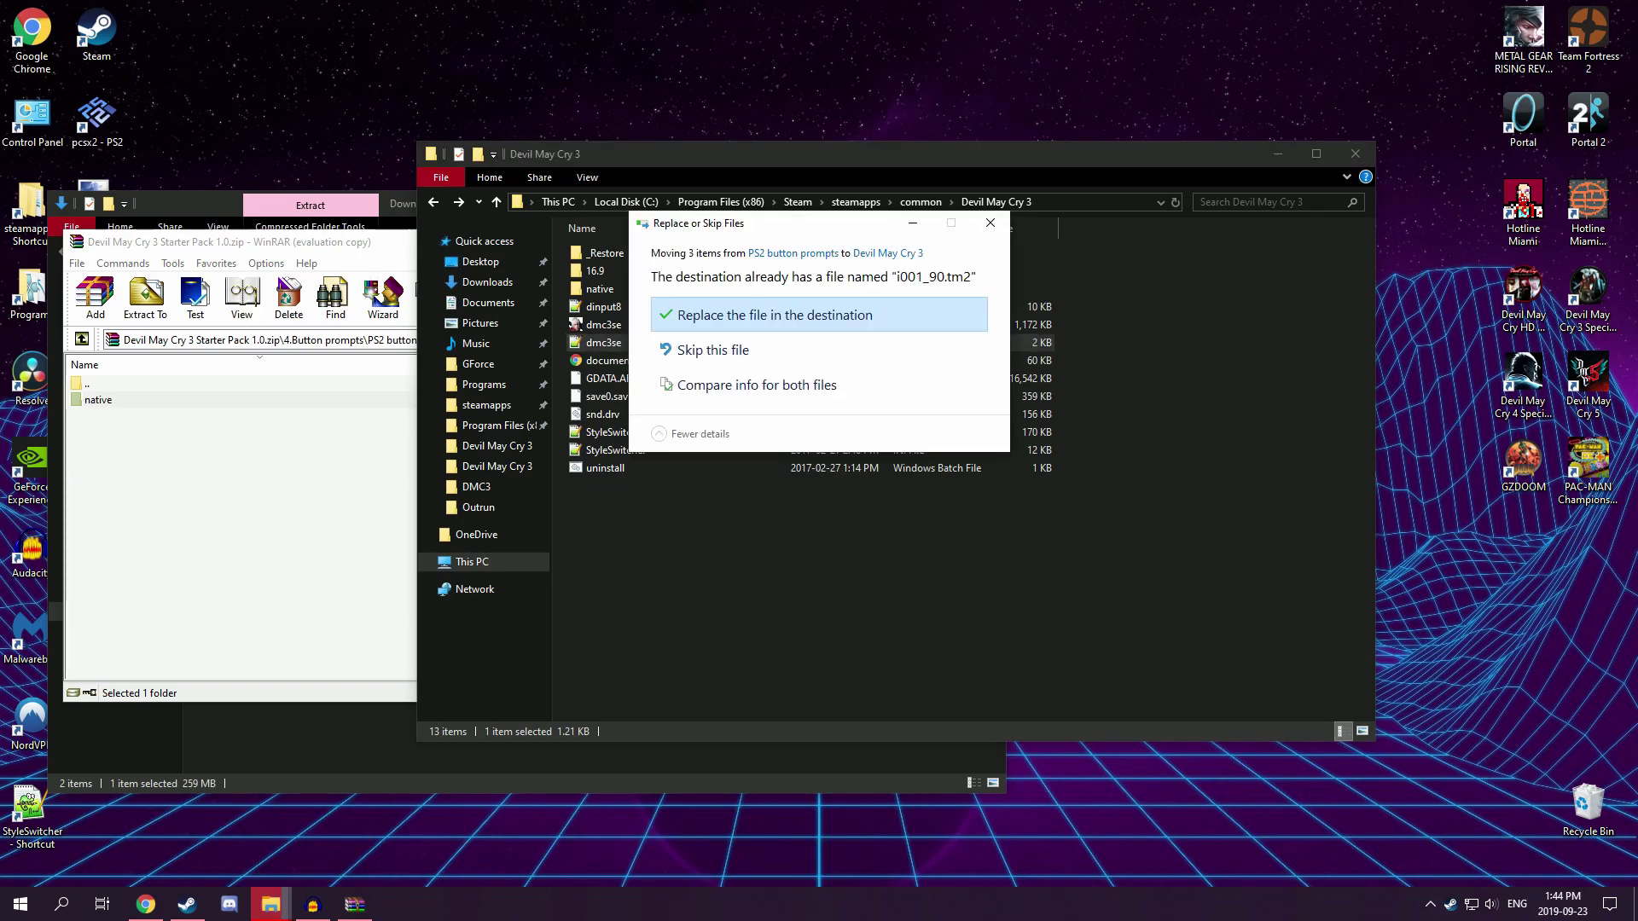
{"action": "left_click", "coordinate": [819, 314]}
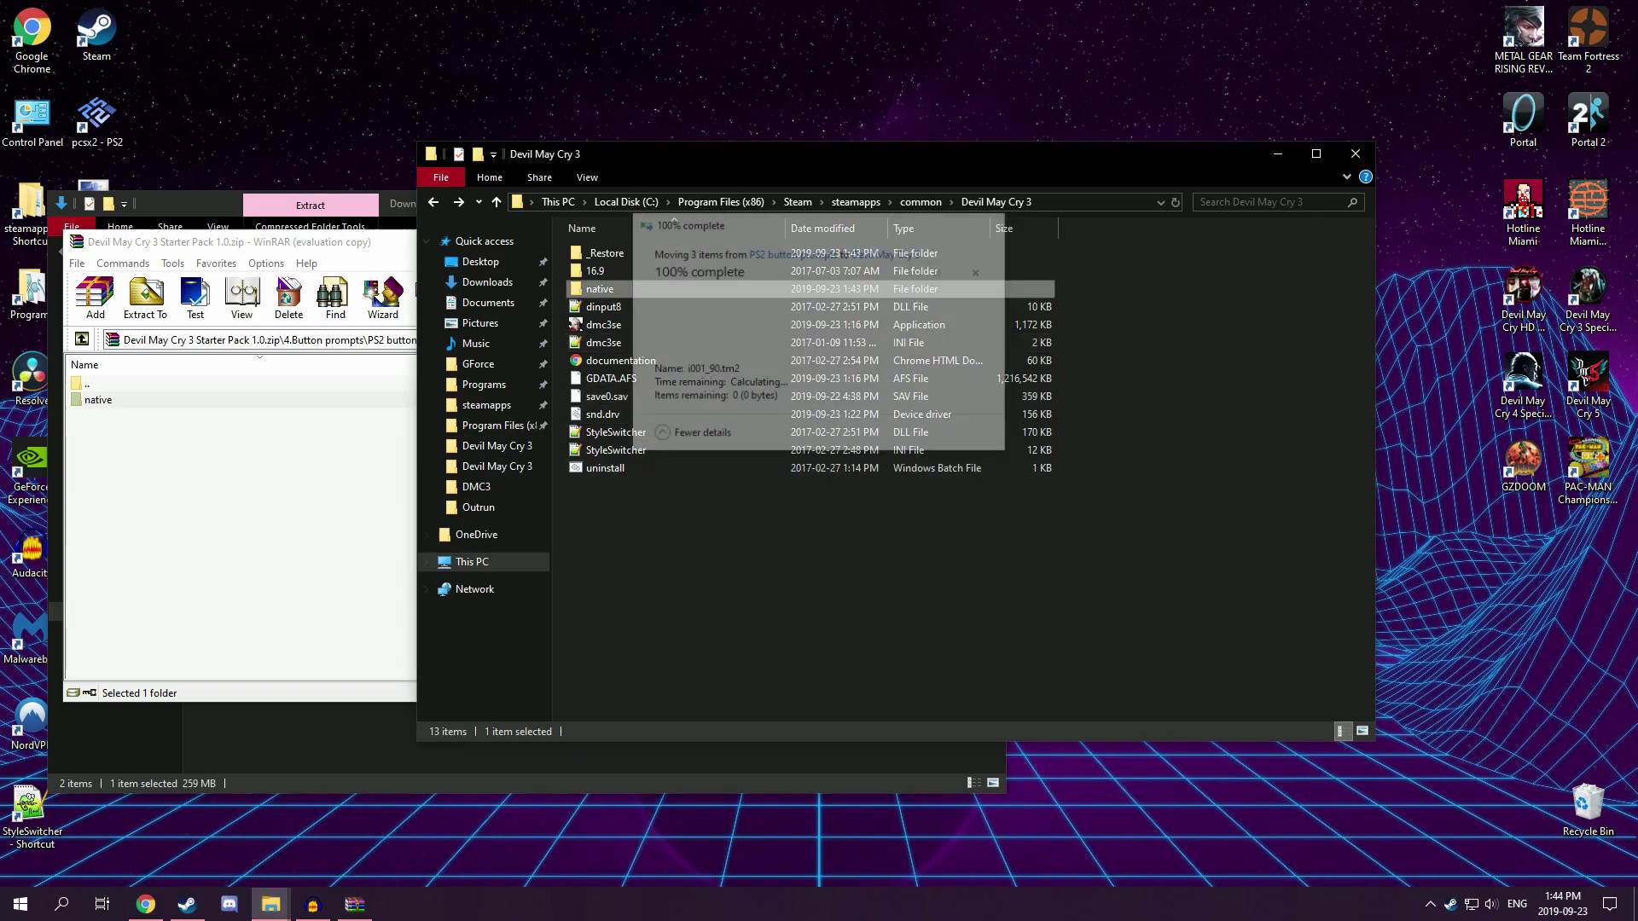
{"action": "key", "text": "BackSpace"}
{"action": "left_click", "coordinate": [82, 339]}
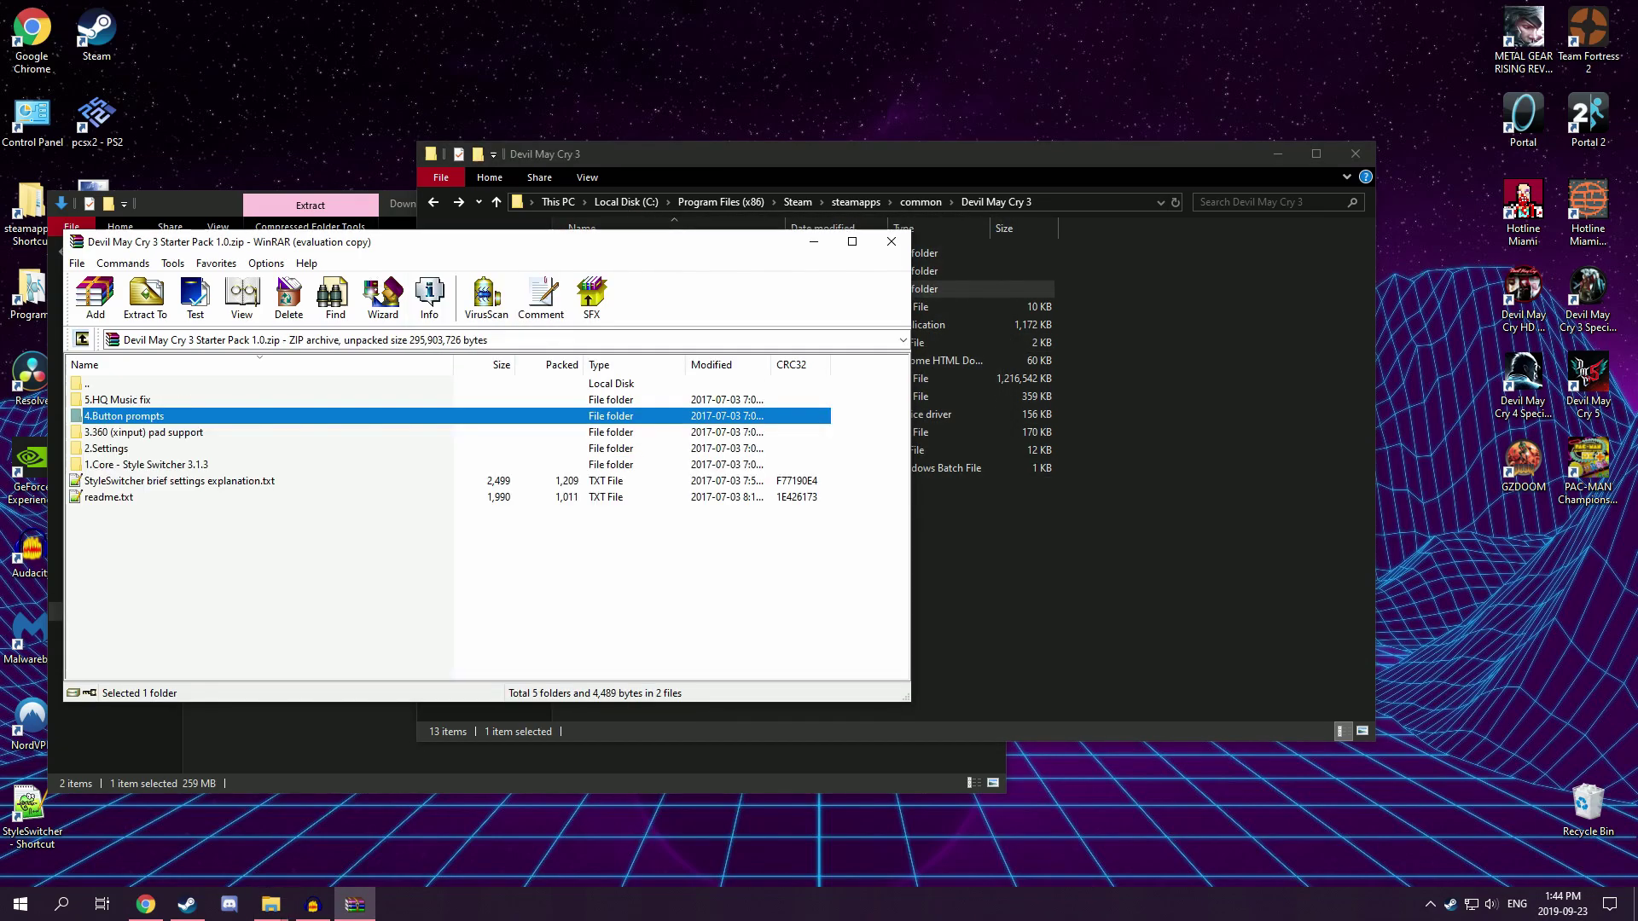
- Extract the native folder from the archive's 5.HQ Music fix folder into the Devil May Cry 3 game folder
{"action": "double_click", "coordinate": [120, 400]}
{"action": "left_click_drag", "start_coordinate": [98, 399], "coordinate": [981, 529]}
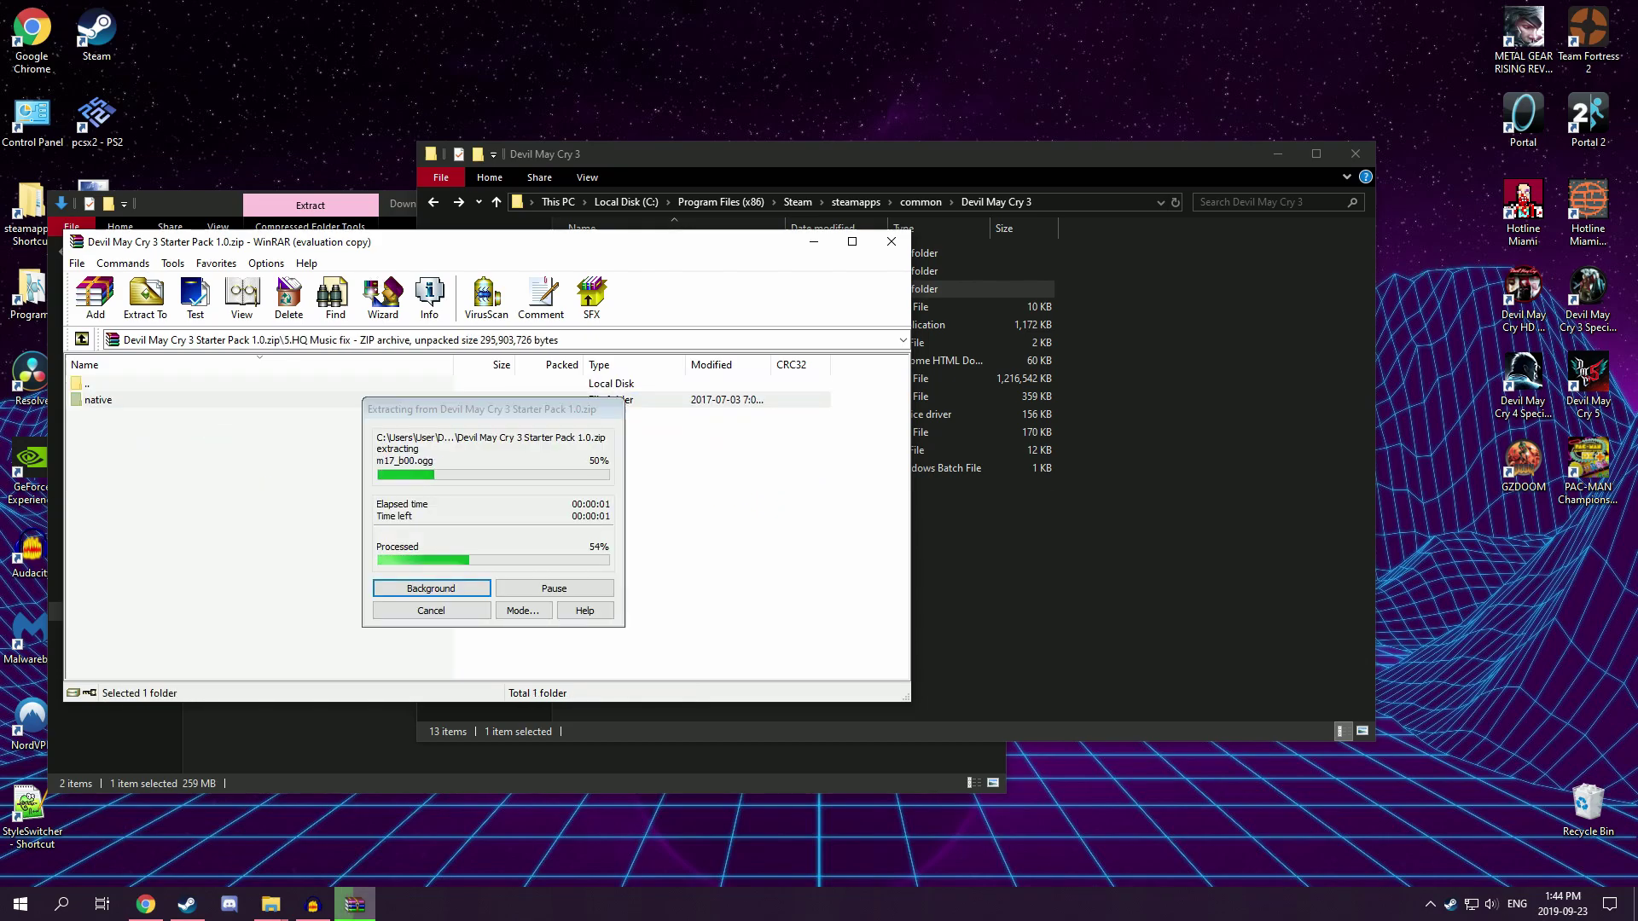
{"action": "key", "text": "alt+Tab"}
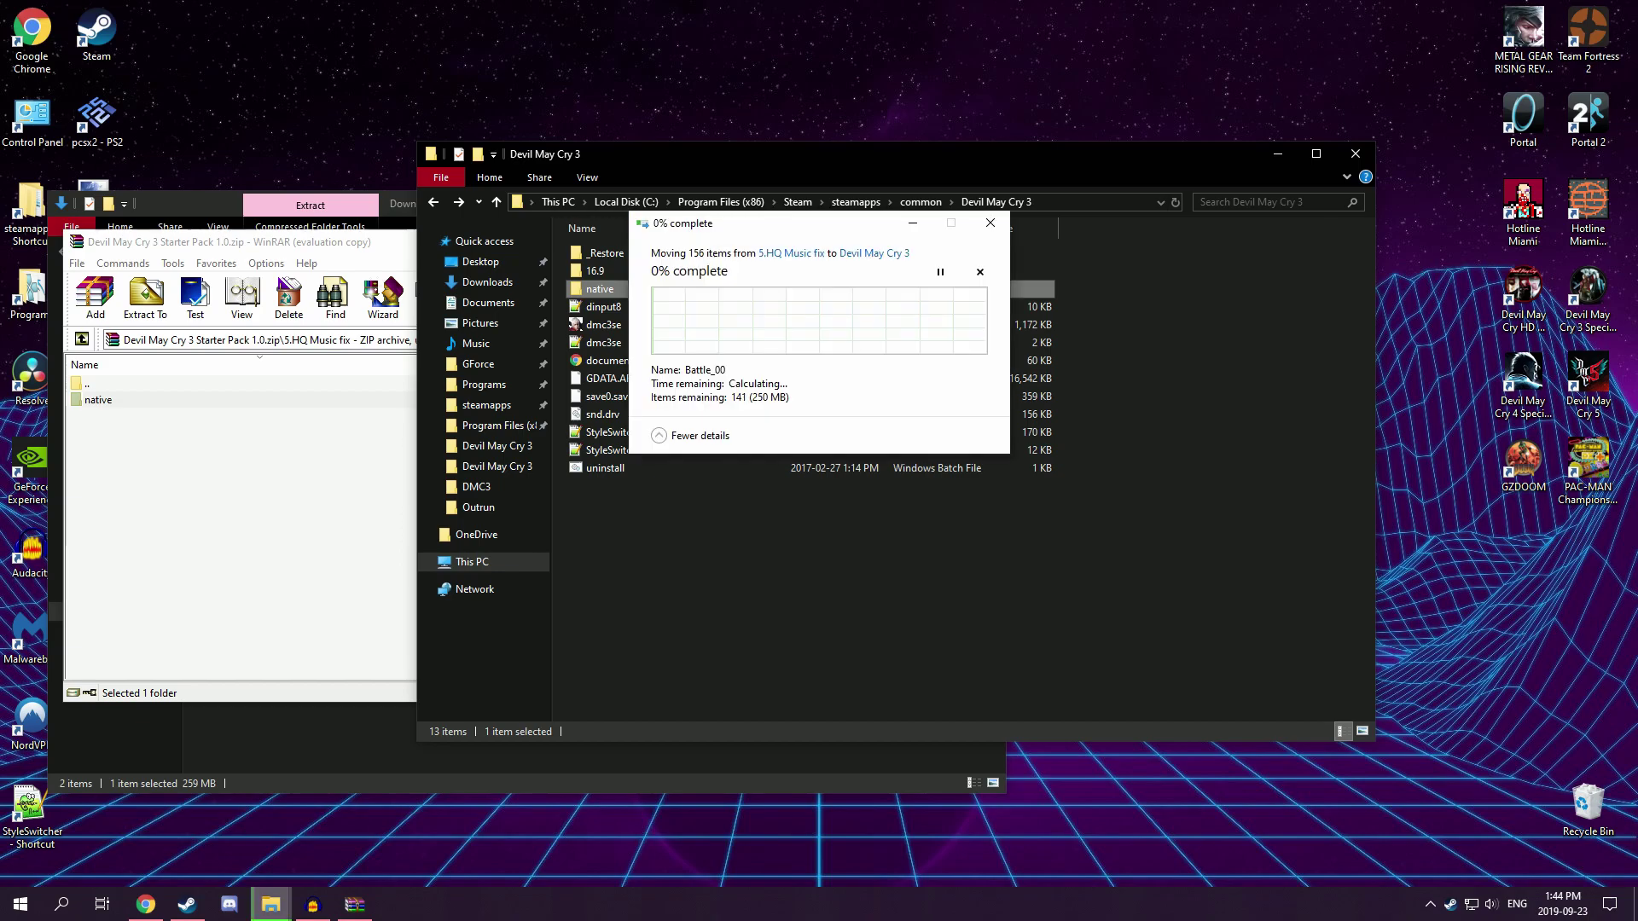
{"action": "key", "text": "Return"}
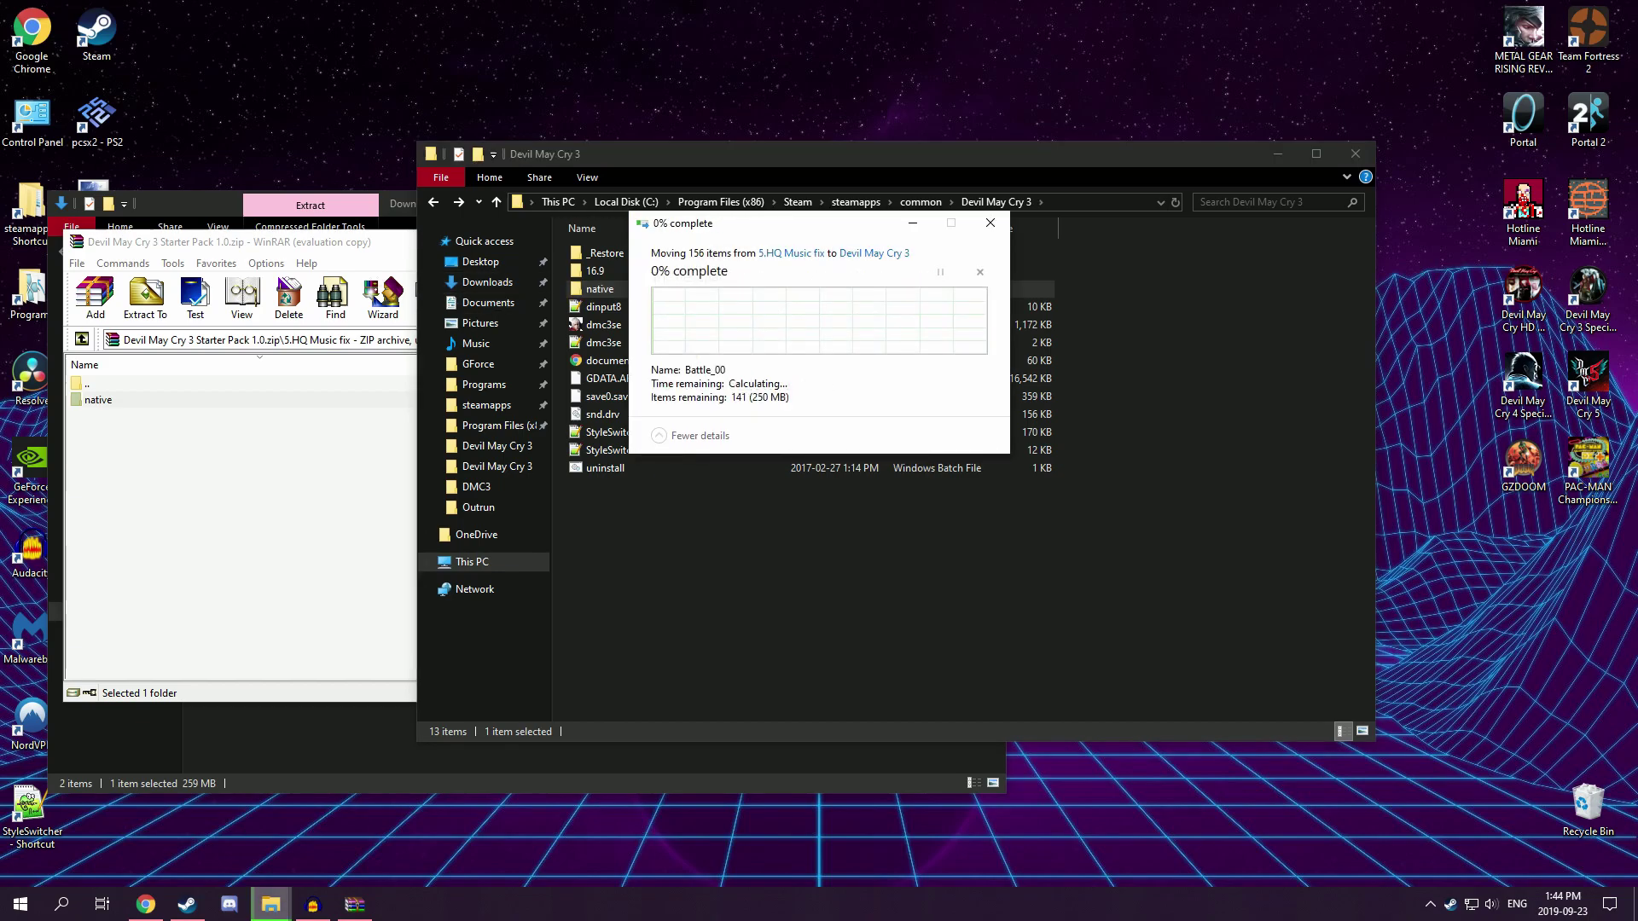
- Close the Starter Pack archive and the Downloads folder window, leaving the game folder open
{"action": "key", "text": "alt+Tab"}
{"action": "key", "text": "alt+F4"}
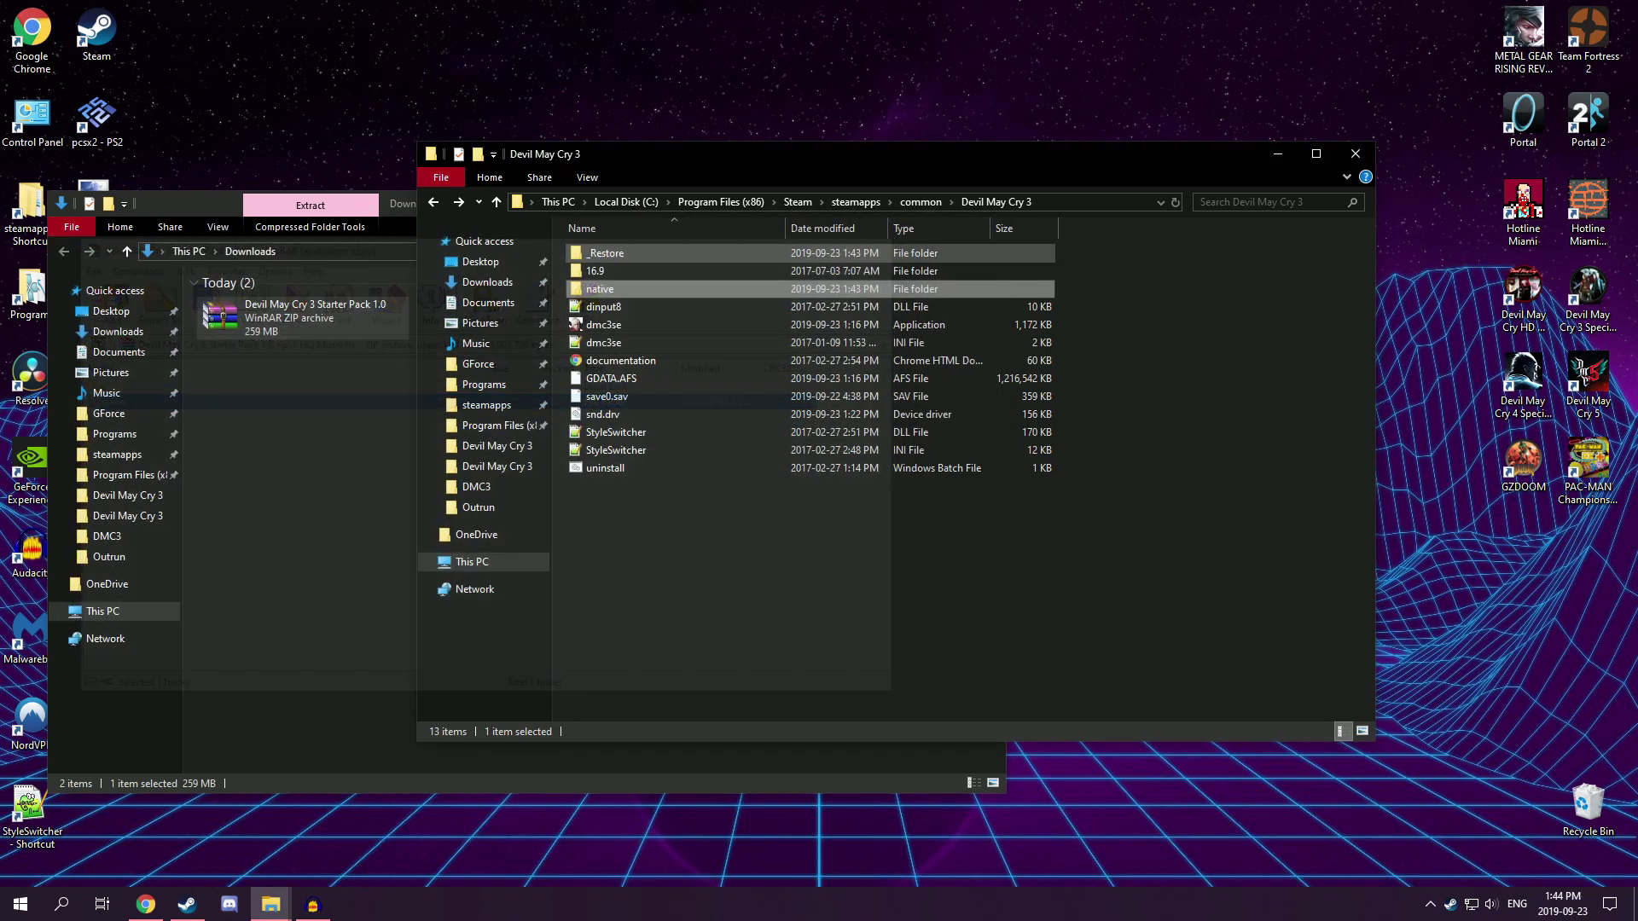
{"action": "key", "text": "alt+Tab"}
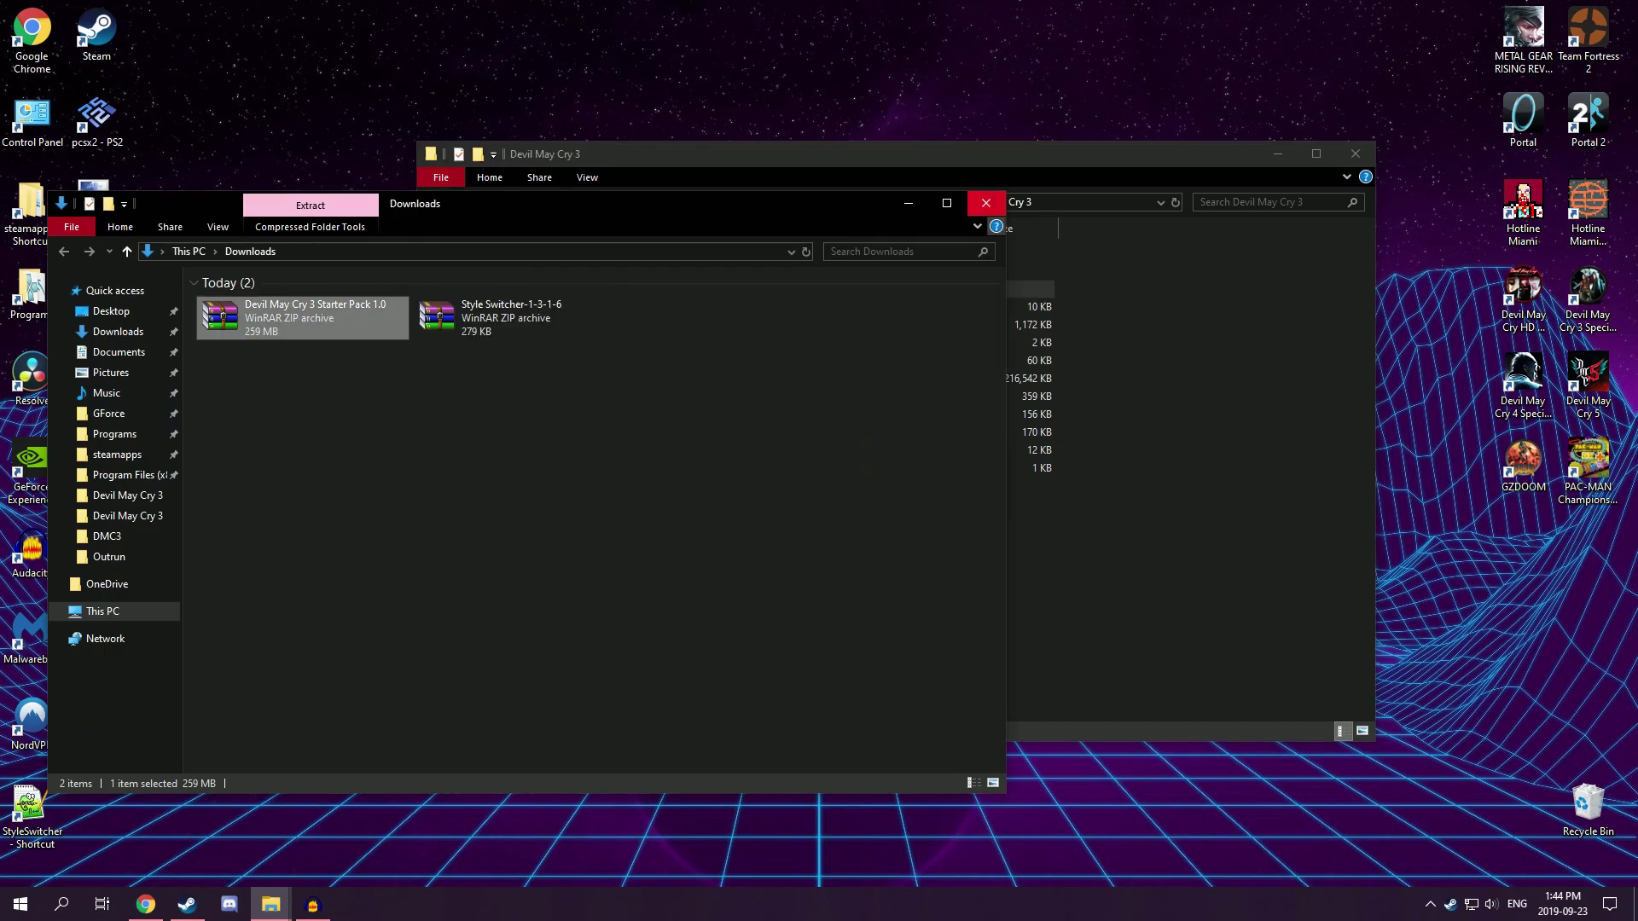
{"action": "left_click", "coordinate": [987, 204]}
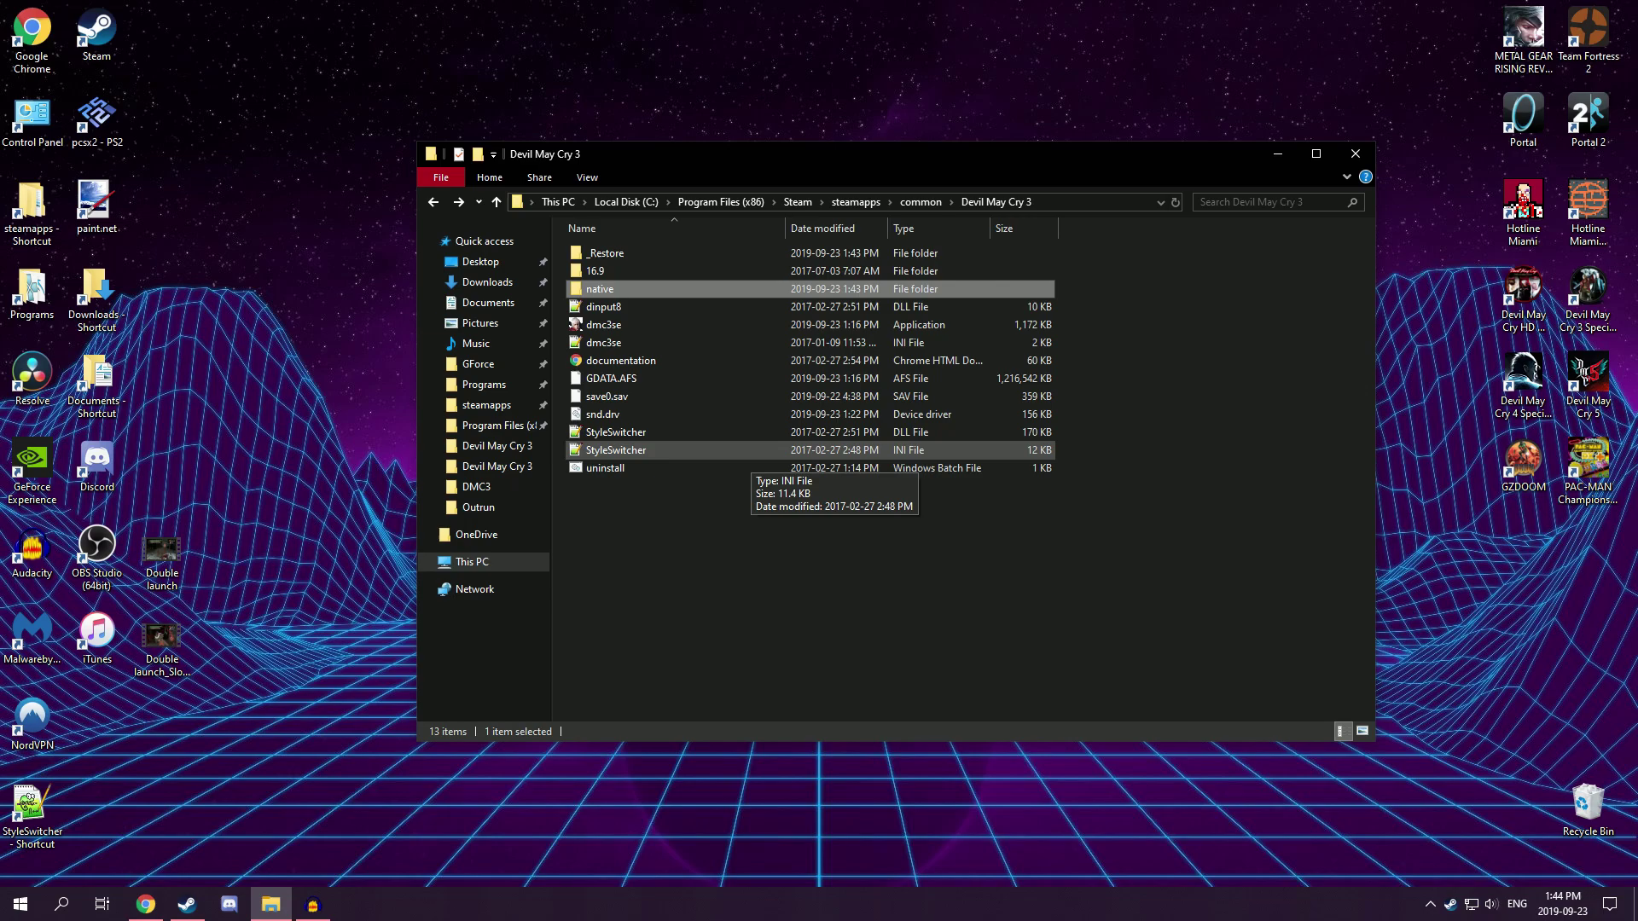
- Open StyleSwitcher.ini from the game folder in Notepad++ and set Resolution to 1920x1080@60
{"action": "double_click", "coordinate": [748, 454]}
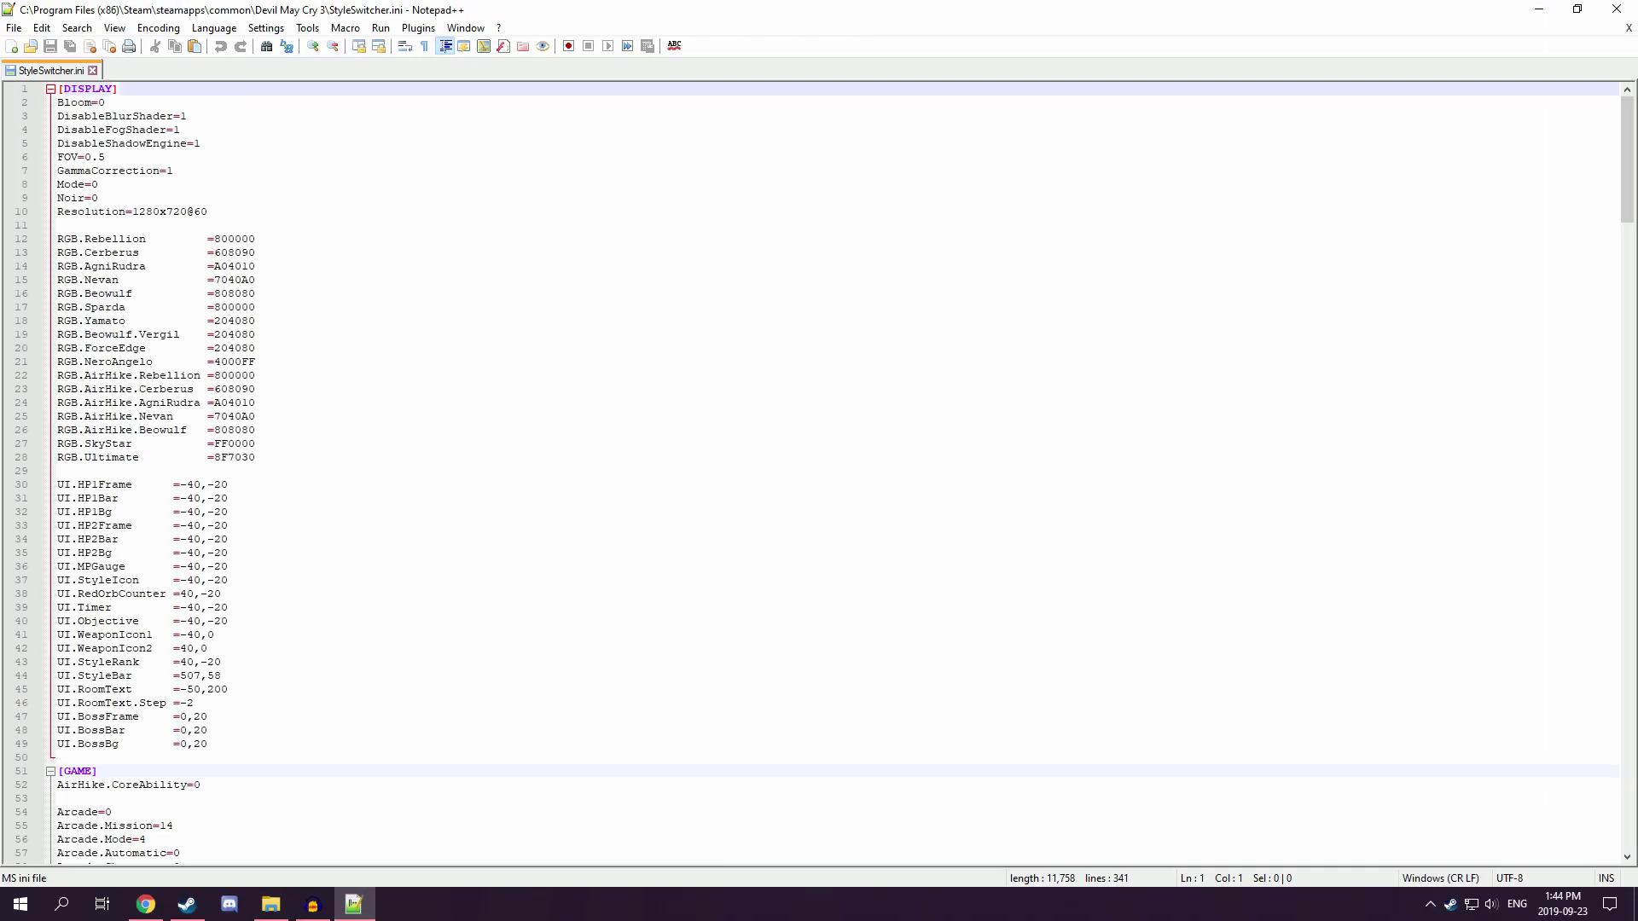
{"action": "left_click", "coordinate": [188, 211]}
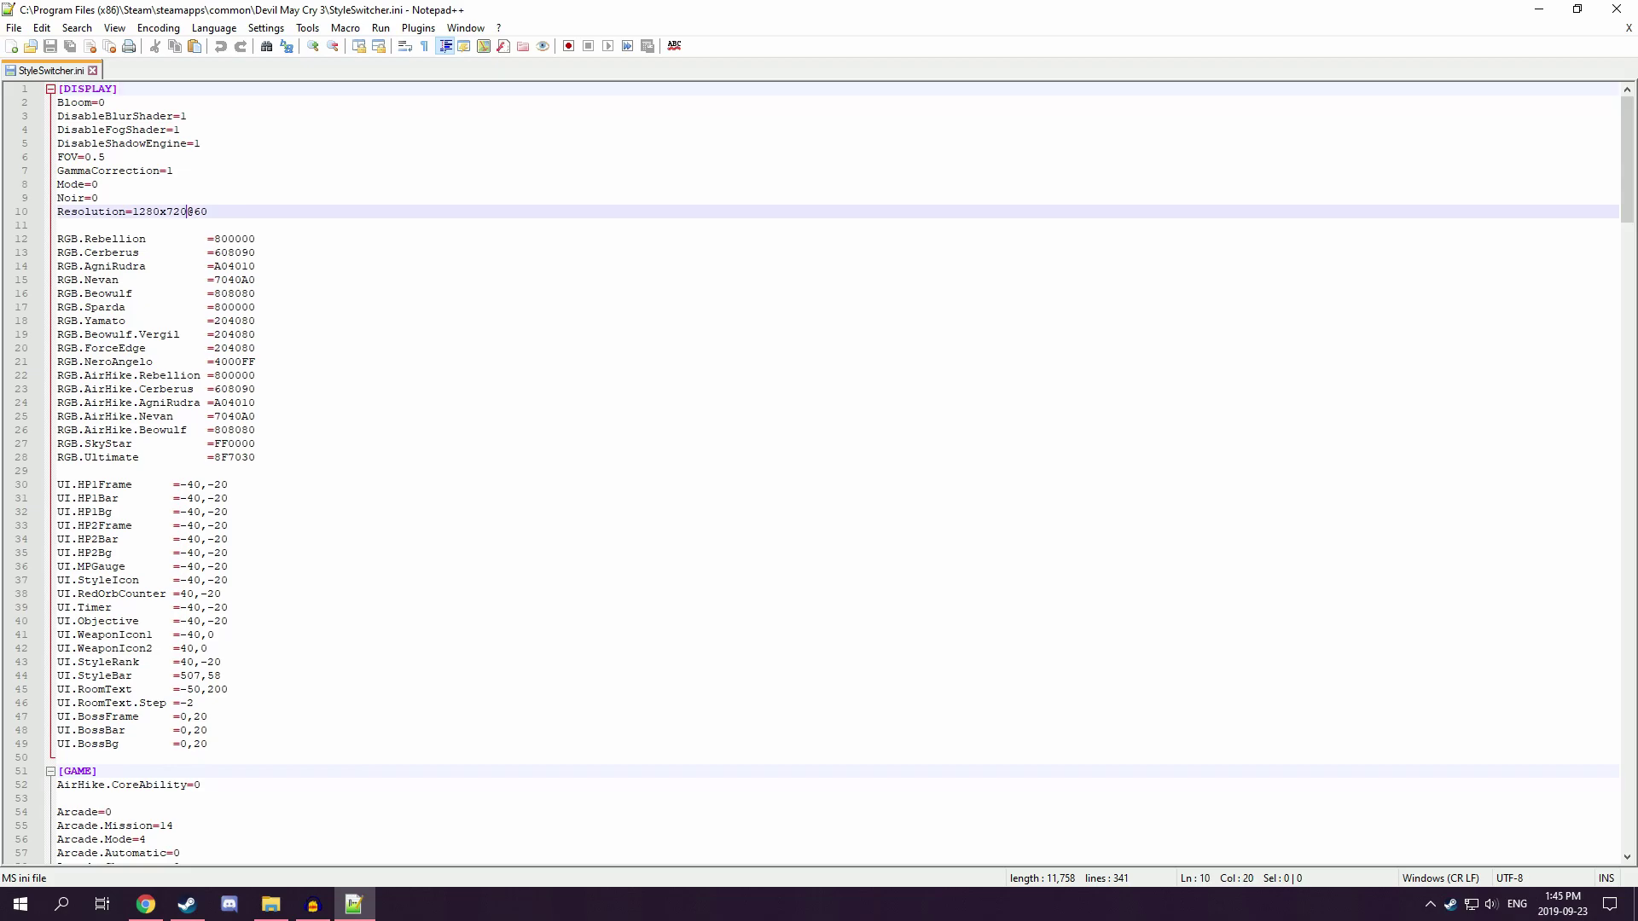
{"action": "left_click_drag", "start_coordinate": [160, 212], "coordinate": [139, 211]}
{"action": "type", "text": "920"}
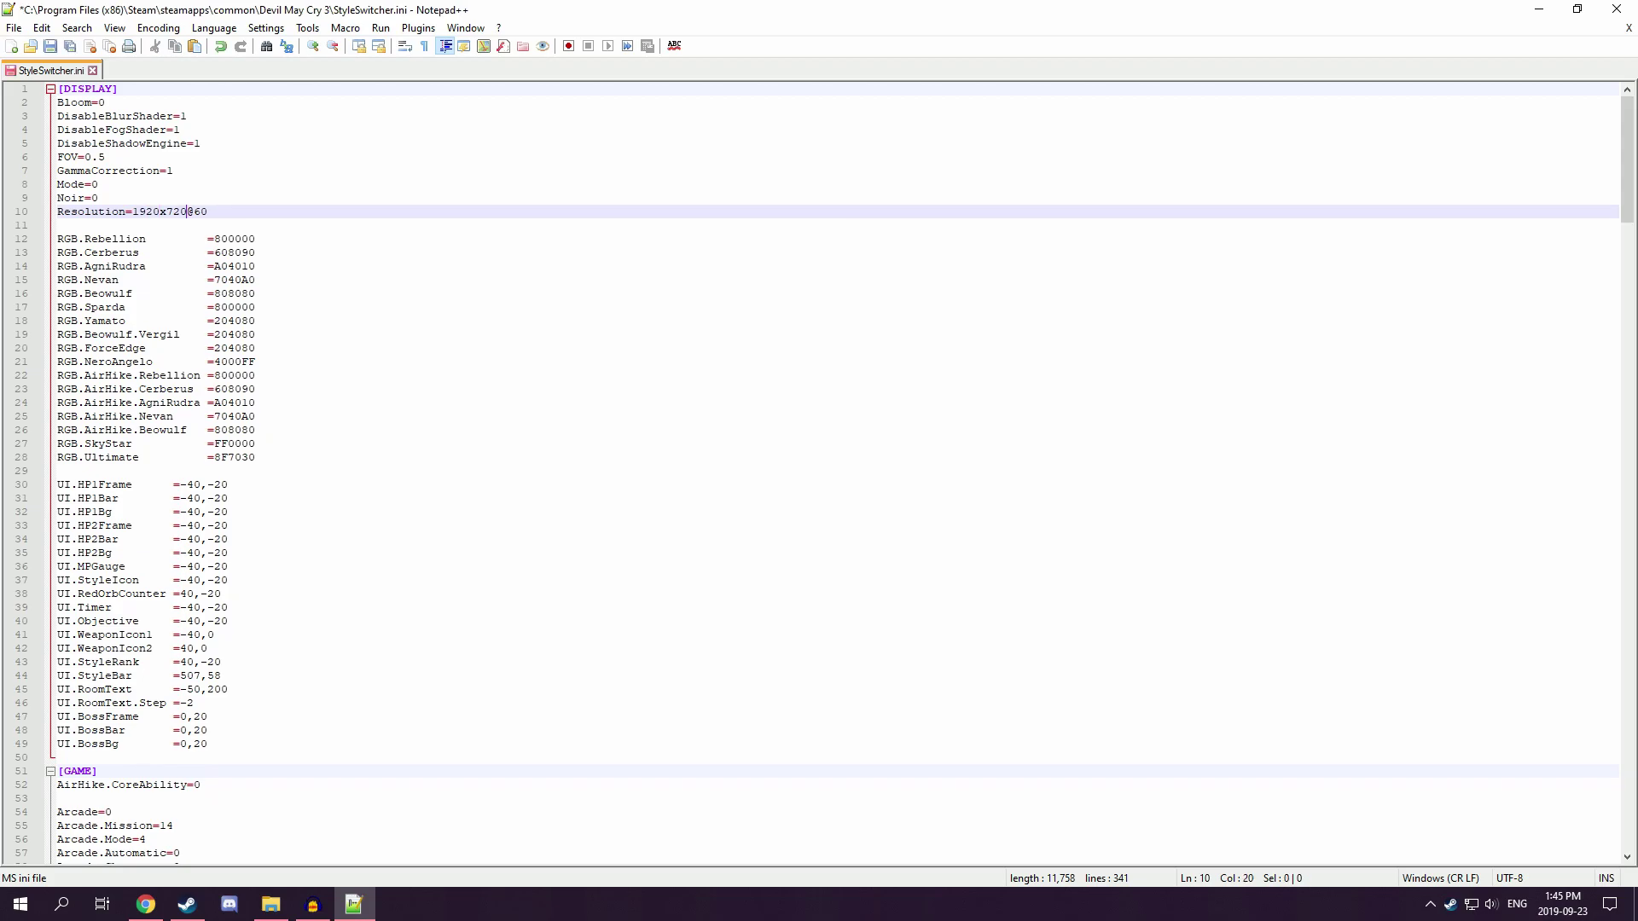
{"action": "left_click_drag", "start_coordinate": [187, 212], "coordinate": [166, 212]}
{"action": "type", "text": "1"}
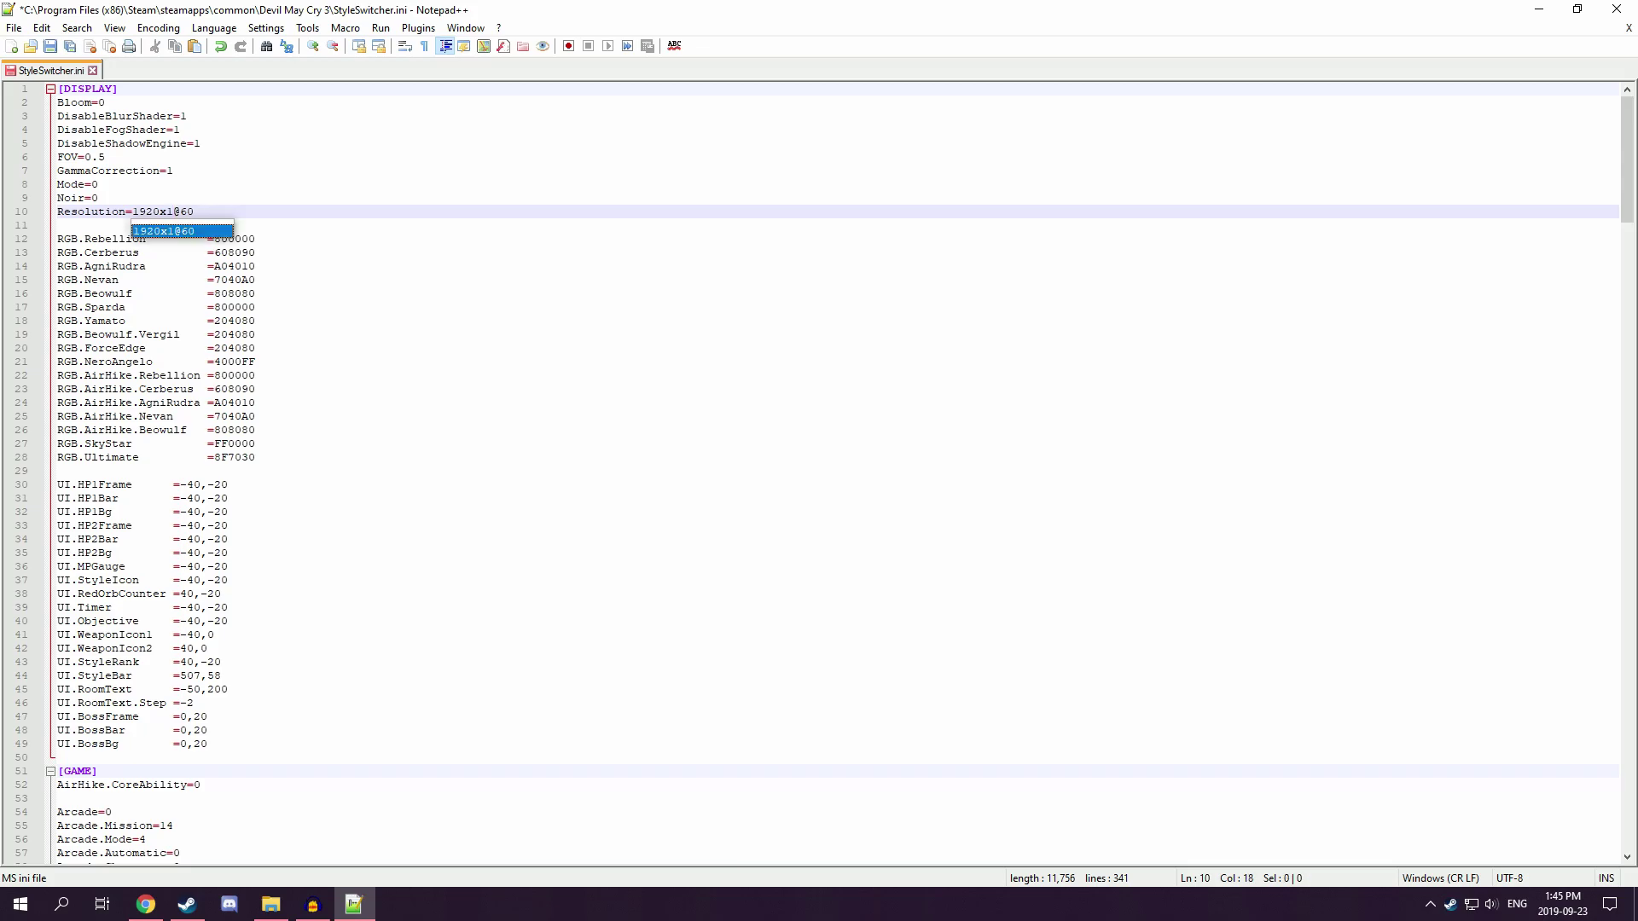
{"action": "type", "text": "080"}
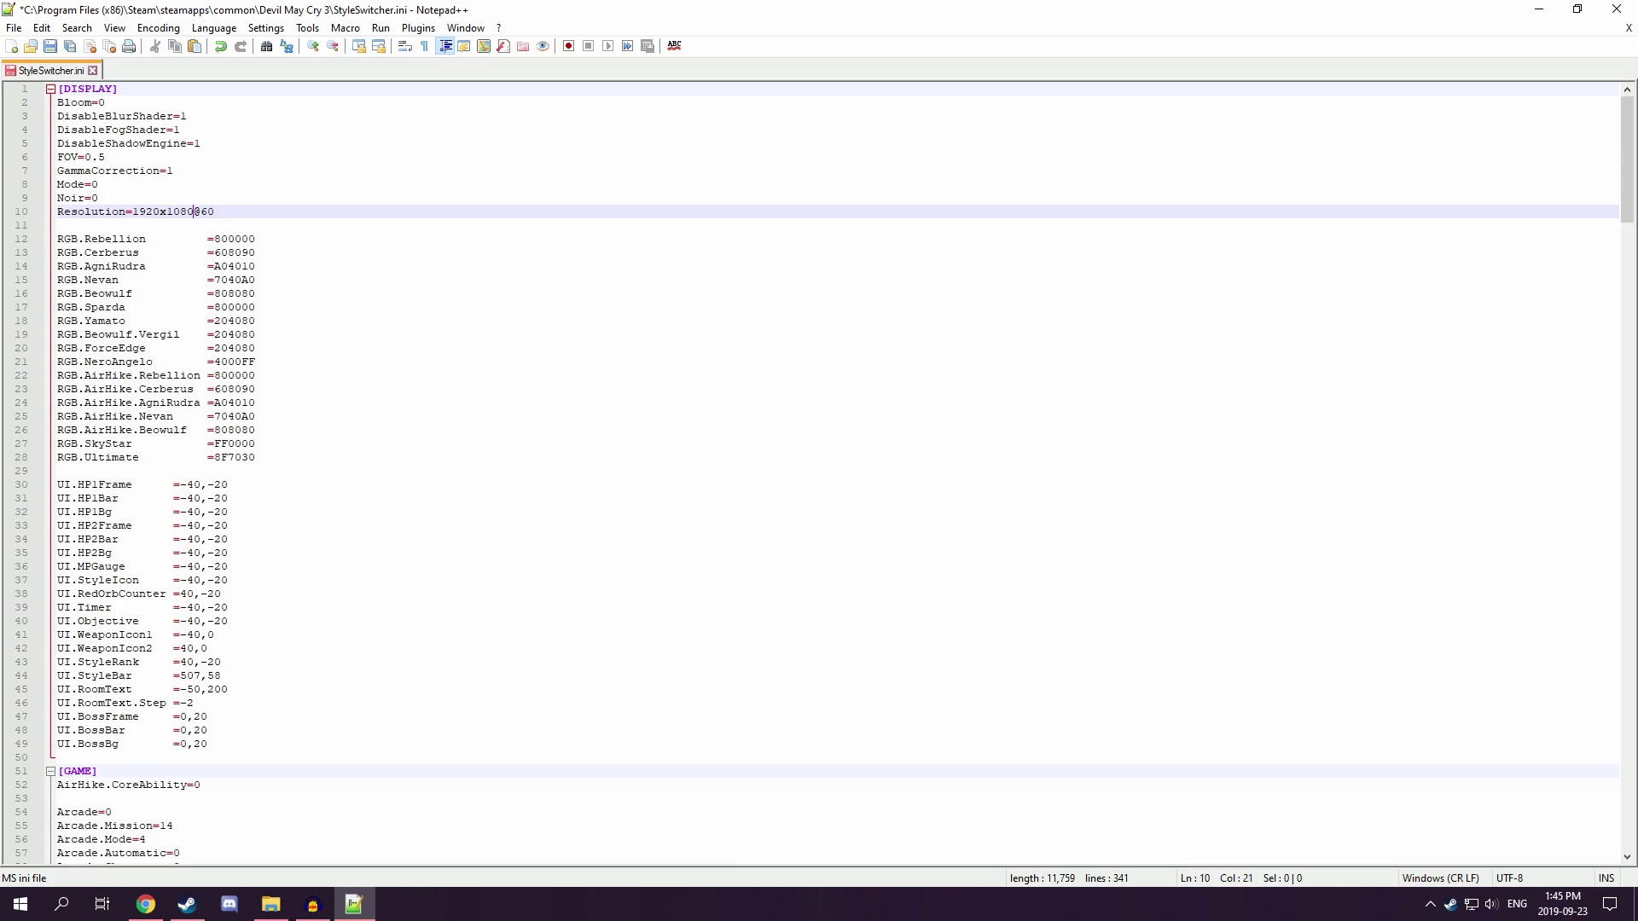
- Replace the SkipIntro value in the [SYSTEM] section at the end of the file
{"action": "scroll", "coordinate": [819, 473], "scroll_direction": "down", "scroll_amount": 20}
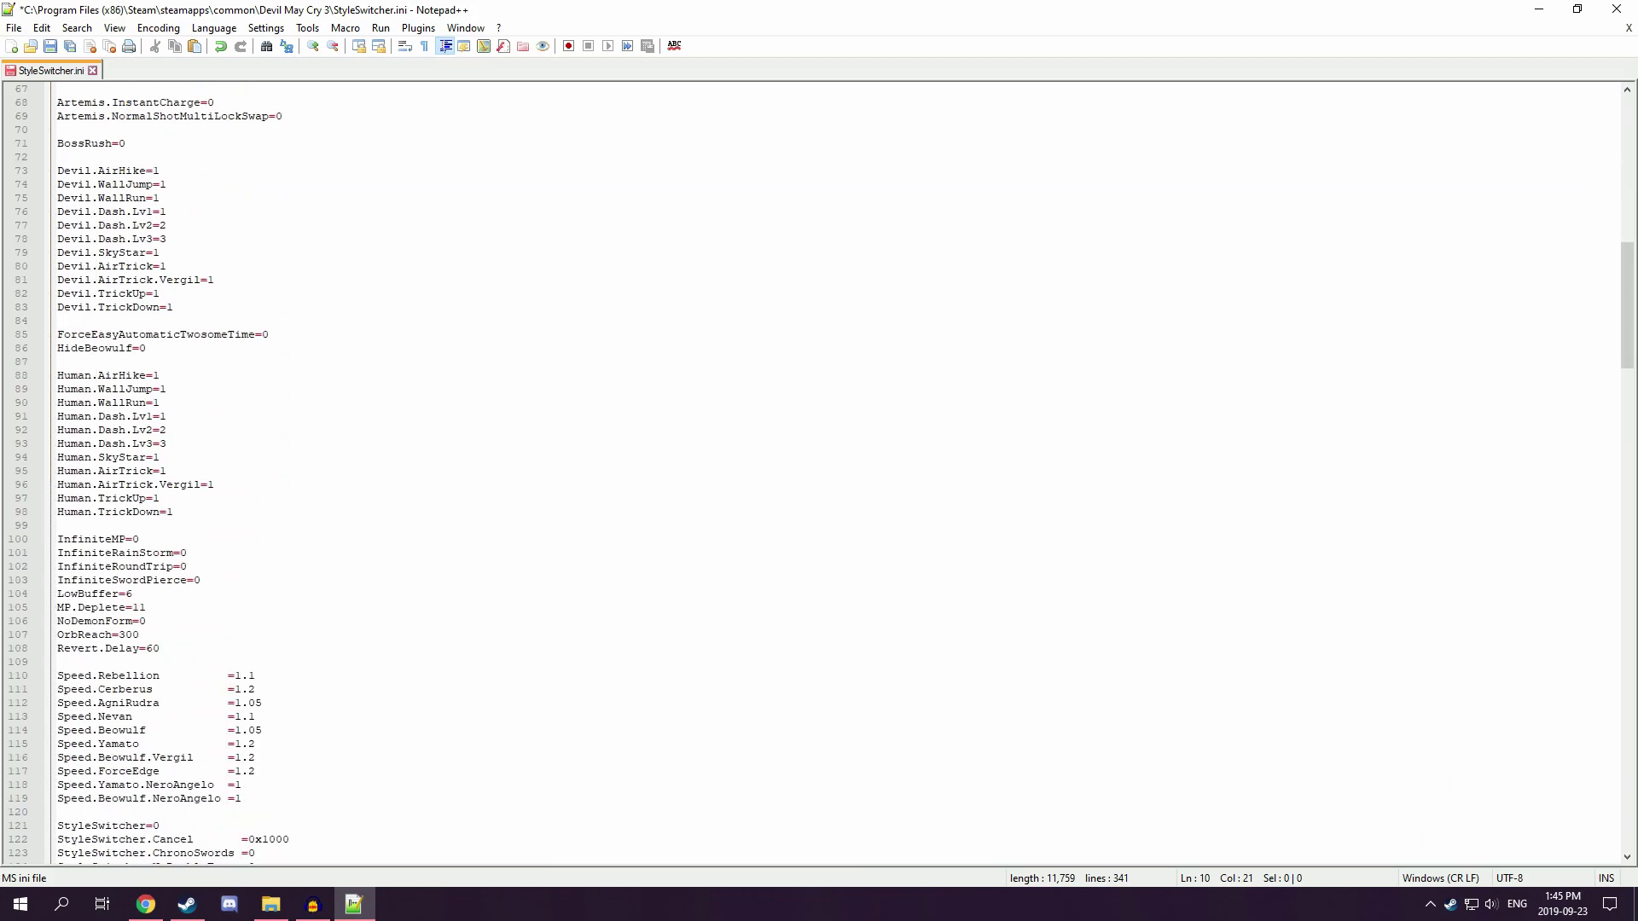
{"action": "scroll", "coordinate": [819, 474], "scroll_direction": "down", "scroll_amount": 18}
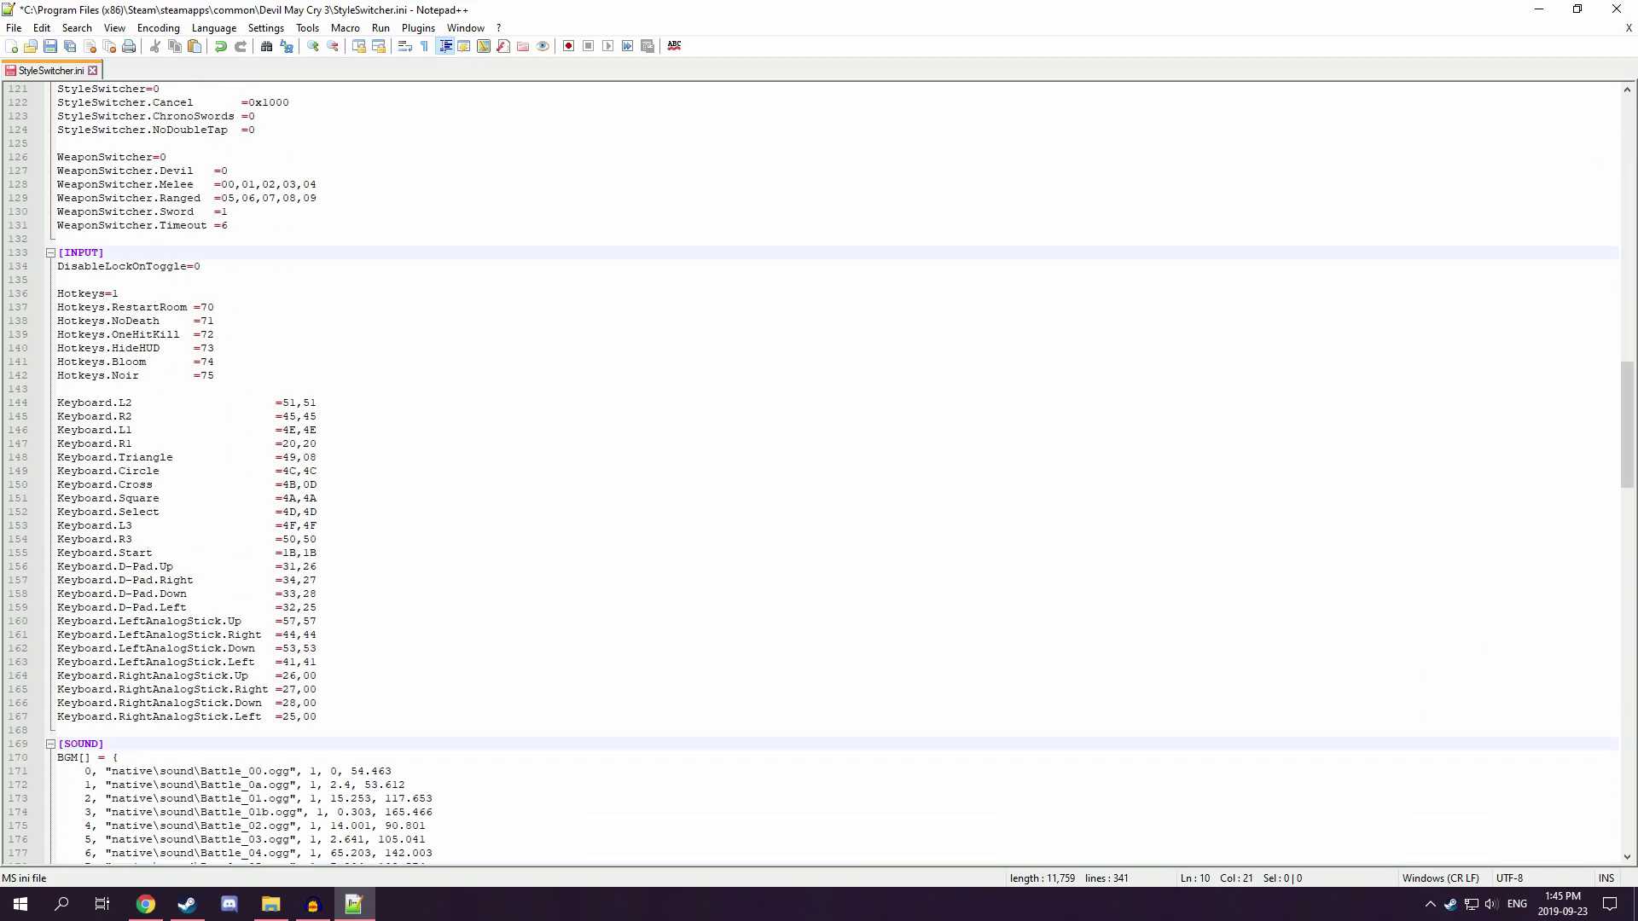
{"action": "scroll", "coordinate": [819, 473], "scroll_direction": "down", "scroll_amount": 9}
{"action": "scroll", "coordinate": [819, 474], "scroll_direction": "up", "scroll_amount": 7}
{"action": "scroll", "coordinate": [819, 473], "scroll_direction": "down", "scroll_amount": 7}
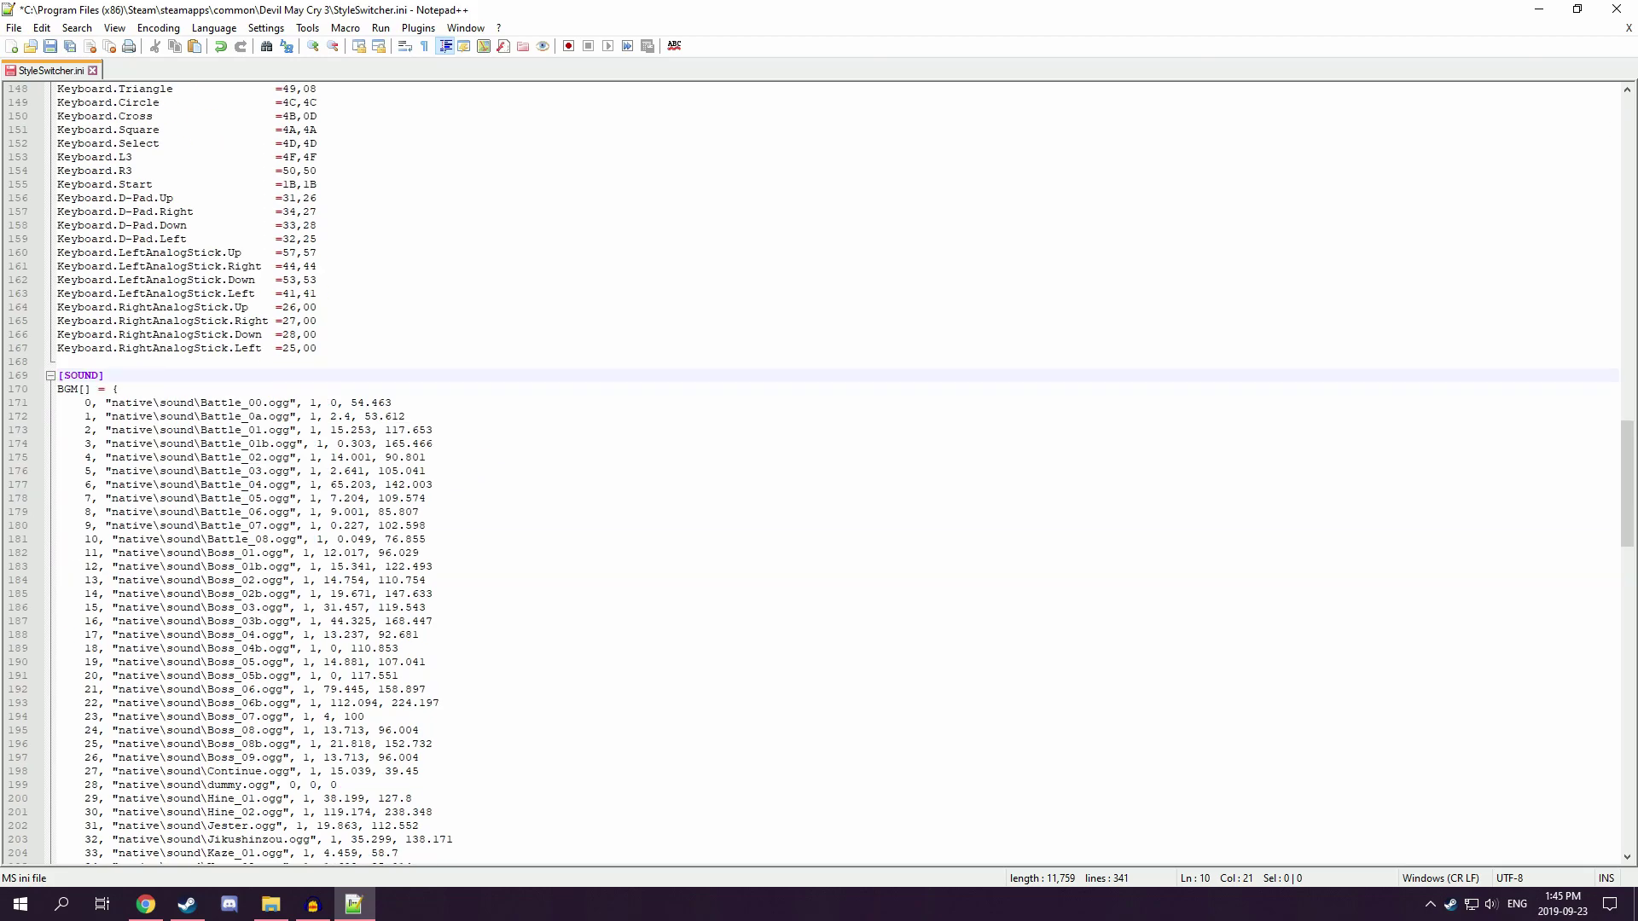
{"action": "scroll", "coordinate": [819, 474], "scroll_direction": "down", "scroll_amount": 20}
{"action": "left_click_drag", "start_coordinate": [1627, 629], "coordinate": [1627, 787]}
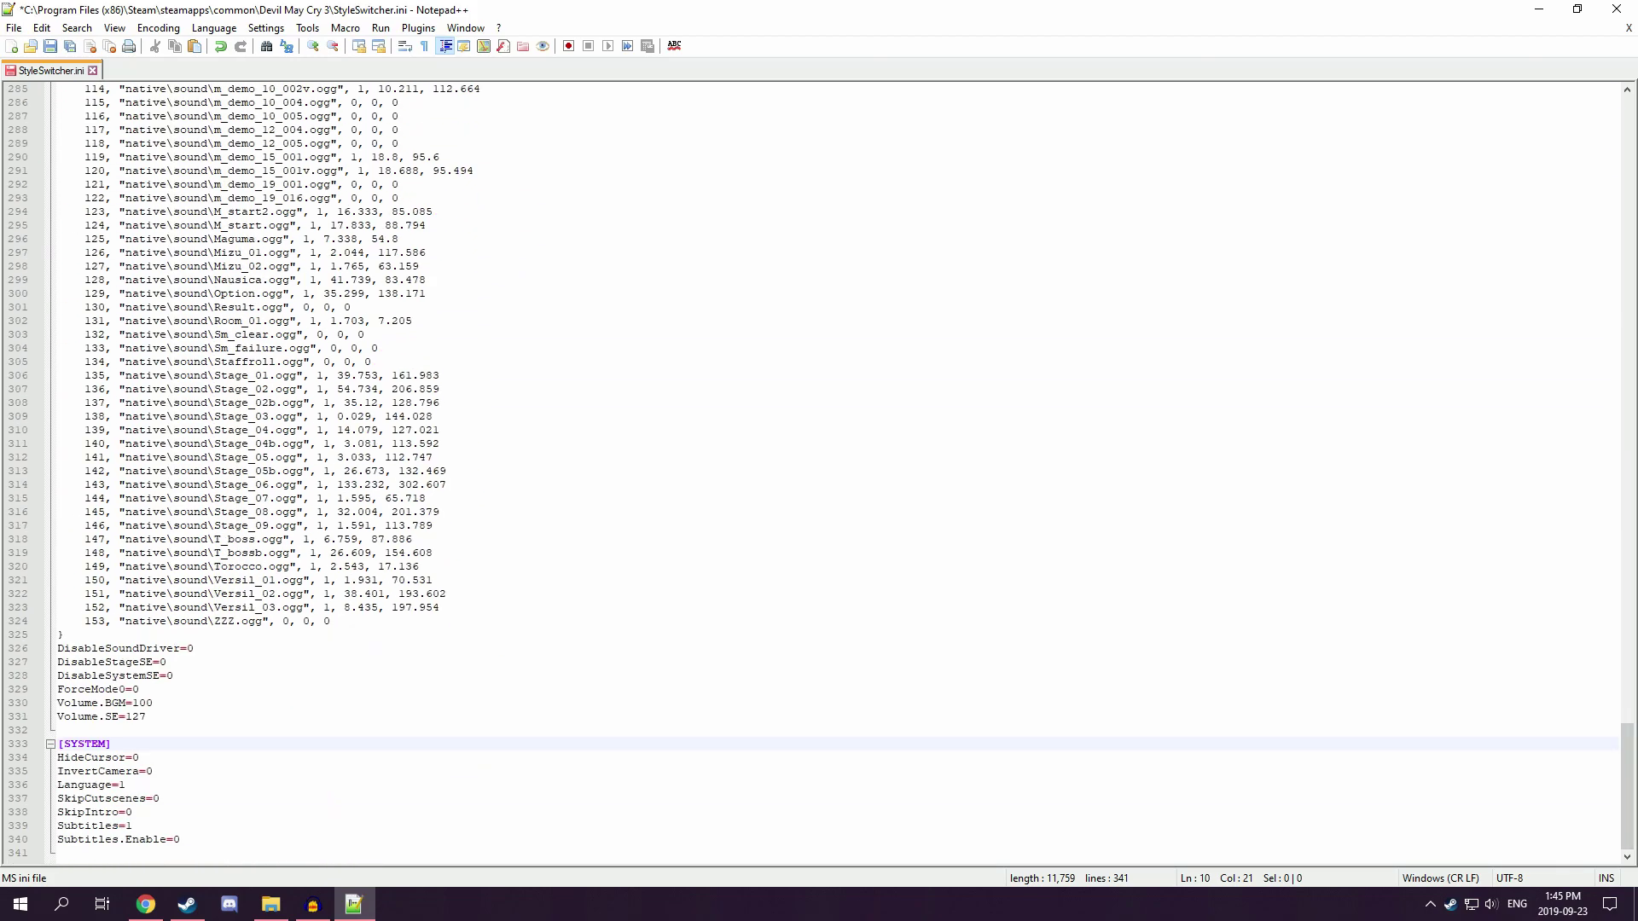
{"action": "left_click", "coordinate": [132, 812]}
{"action": "key", "text": "BackSpace"}
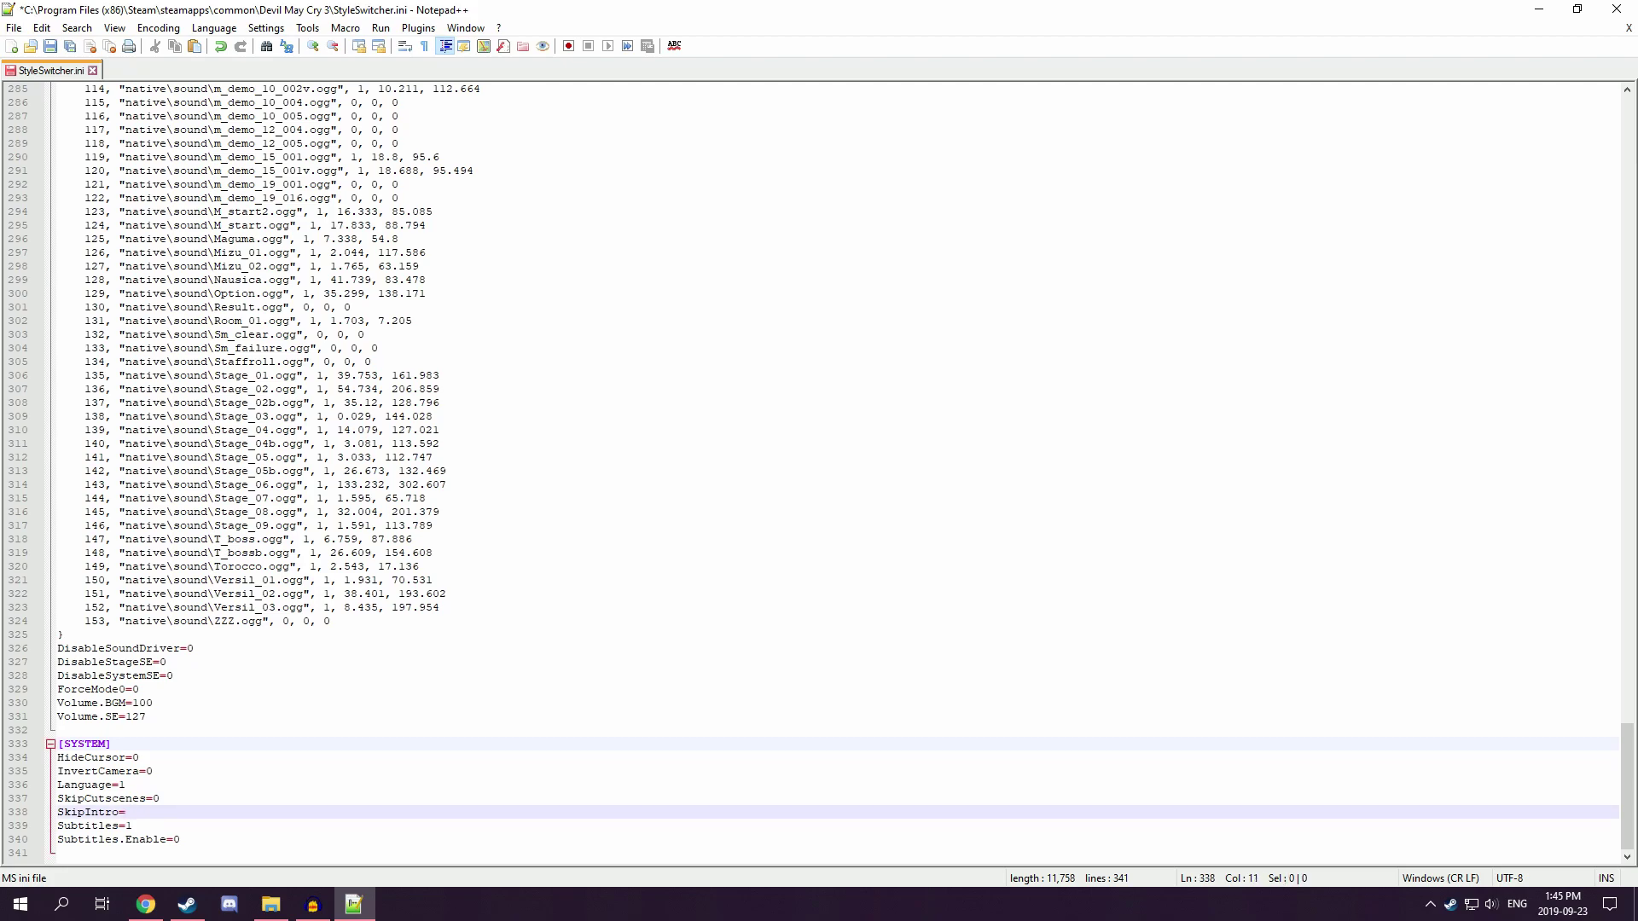
- Set both StyleSwitcher and WeaponSwitcher to 1 in the [GAME] section
{"action": "scroll", "coordinate": [819, 474], "scroll_direction": "up", "scroll_amount": 18}
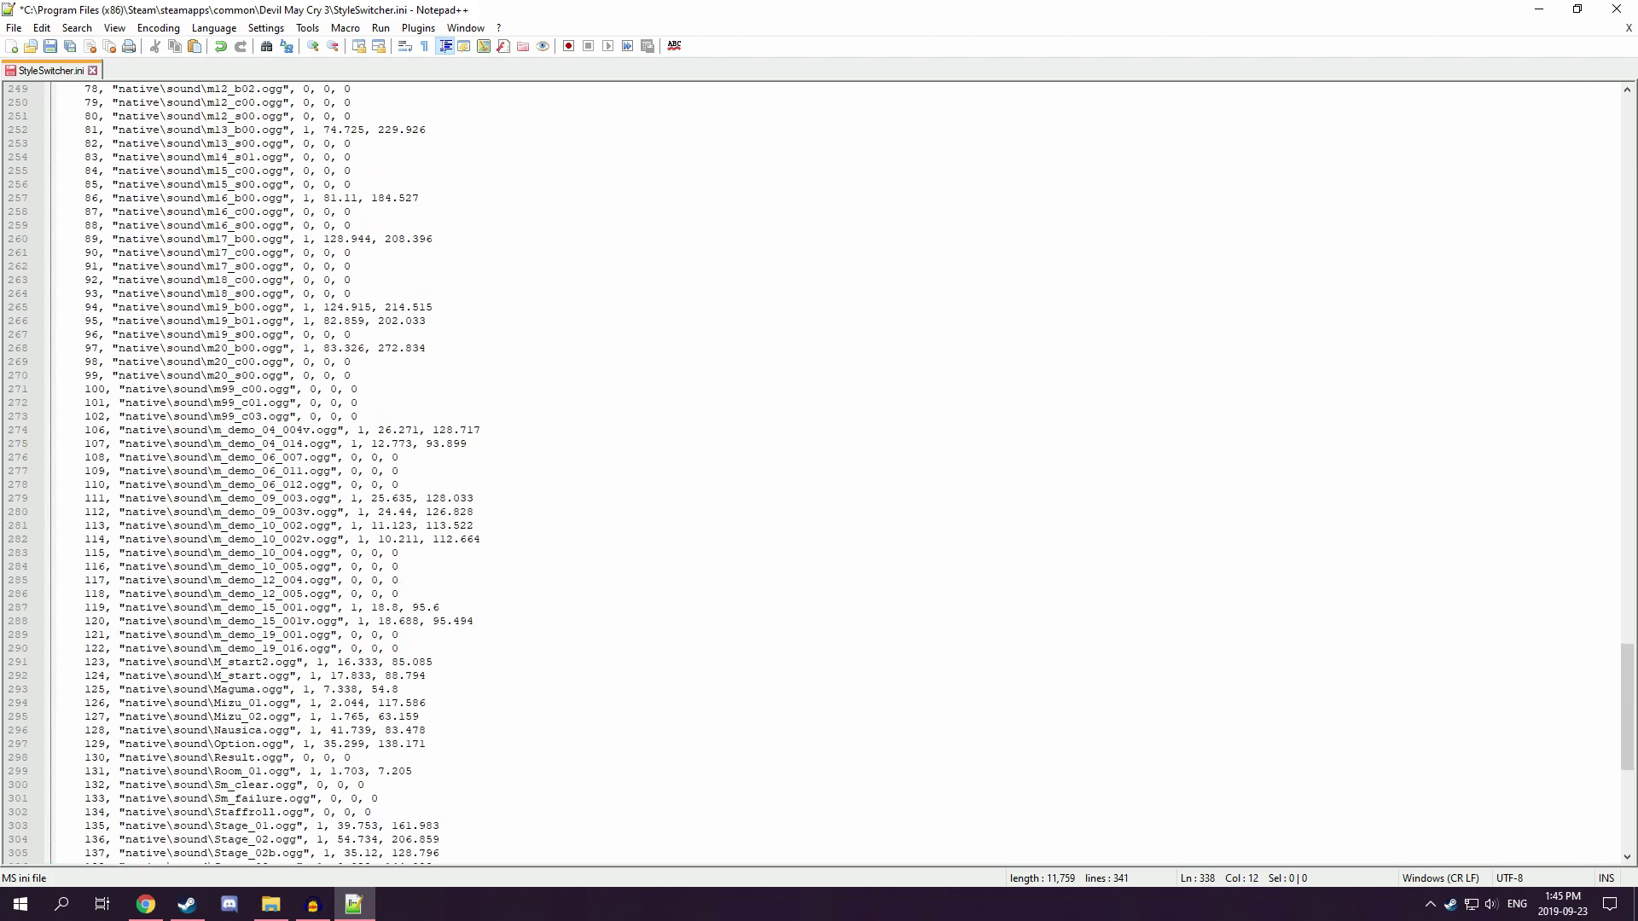
{"action": "scroll", "coordinate": [819, 474], "scroll_direction": "up", "scroll_amount": 20}
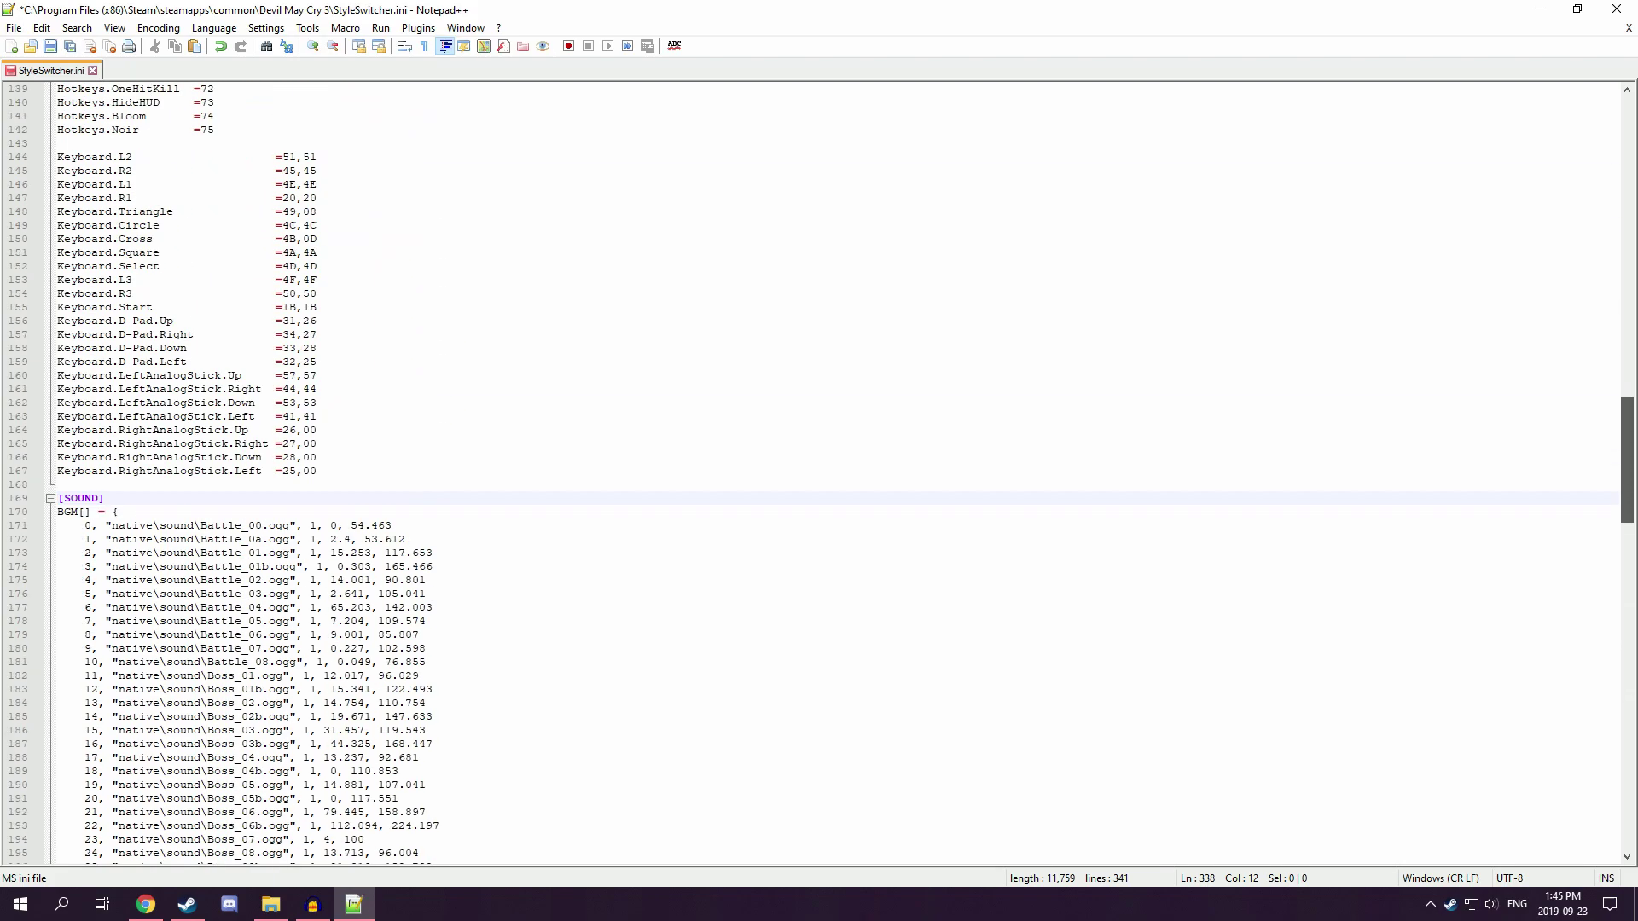
{"action": "scroll", "coordinate": [819, 474], "scroll_direction": "up", "scroll_amount": 10}
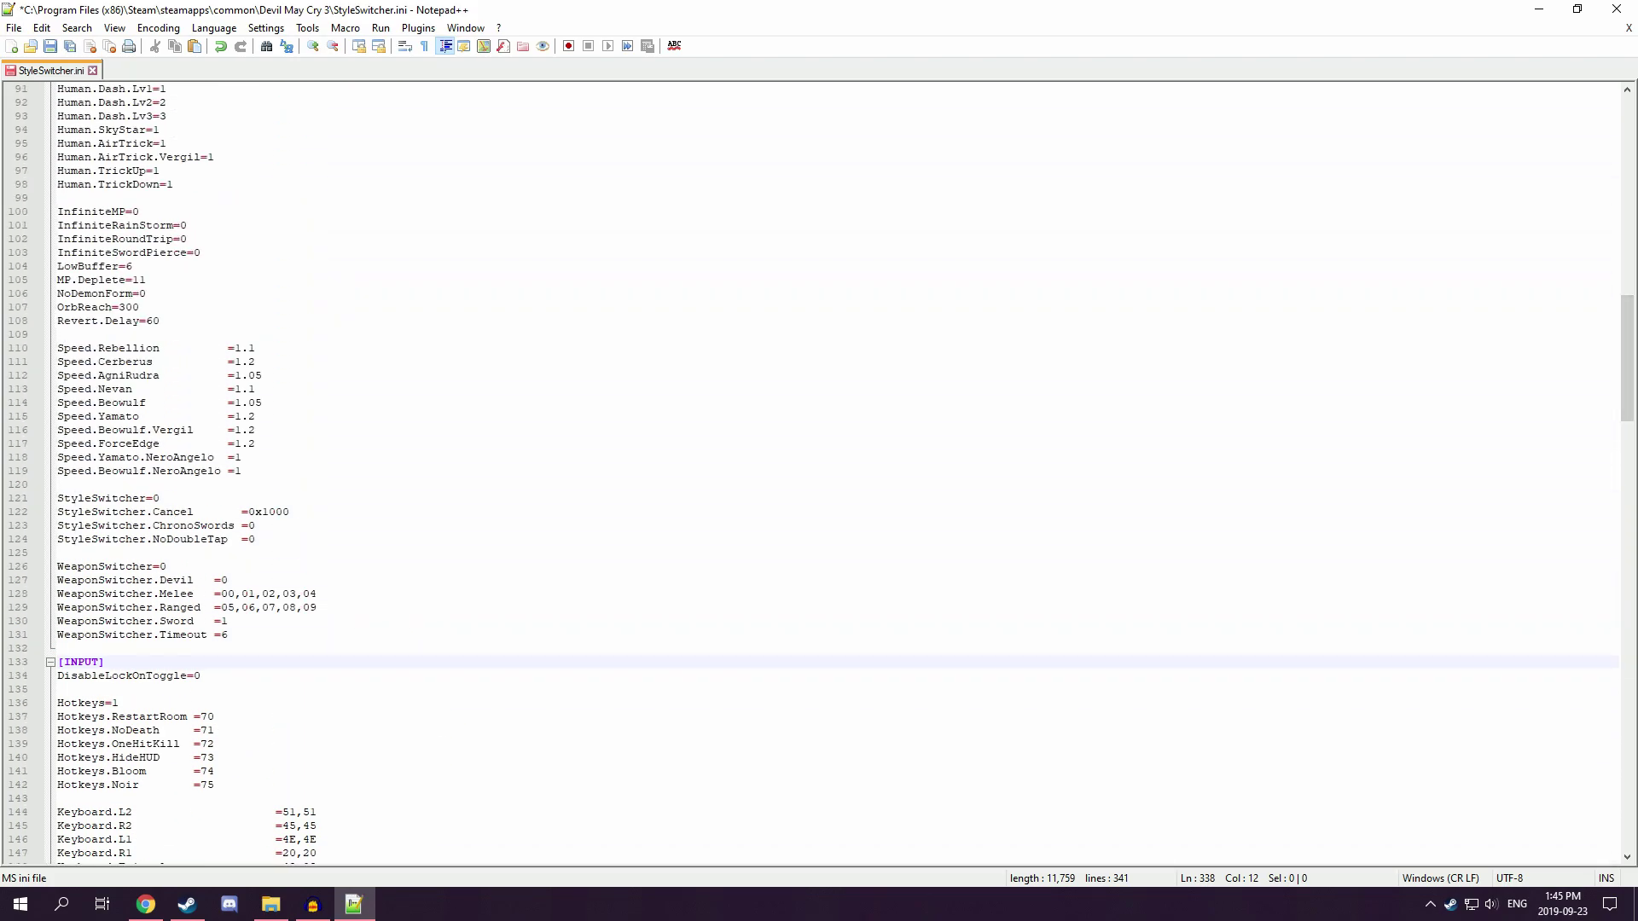
{"action": "left_click", "coordinate": [159, 499]}
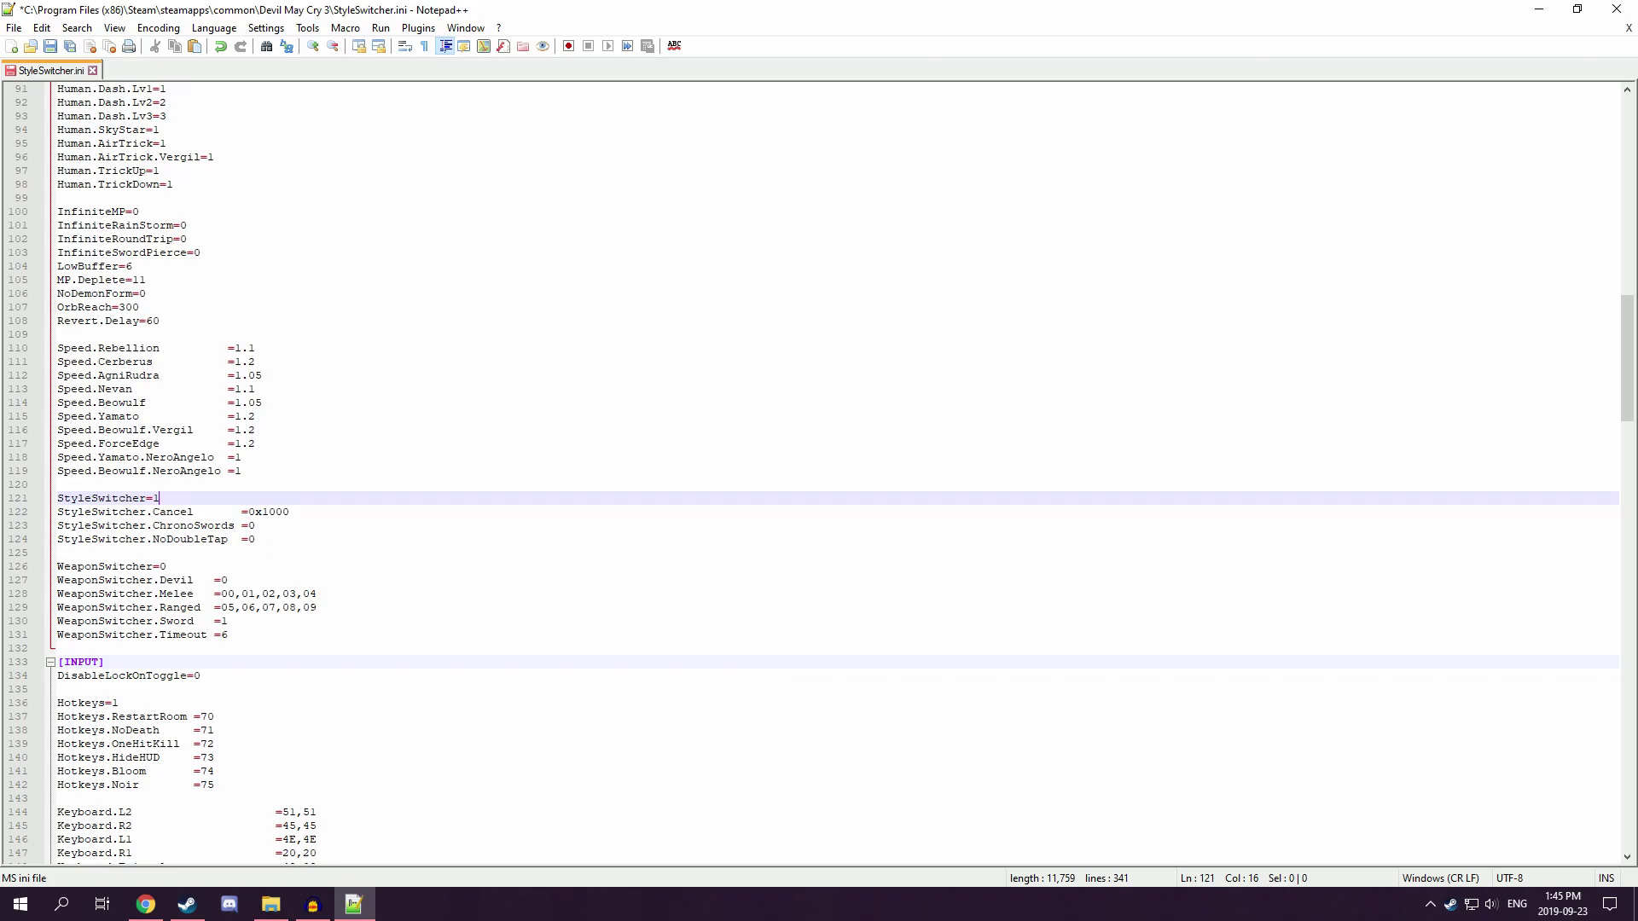
{"action": "left_click", "coordinate": [166, 566]}
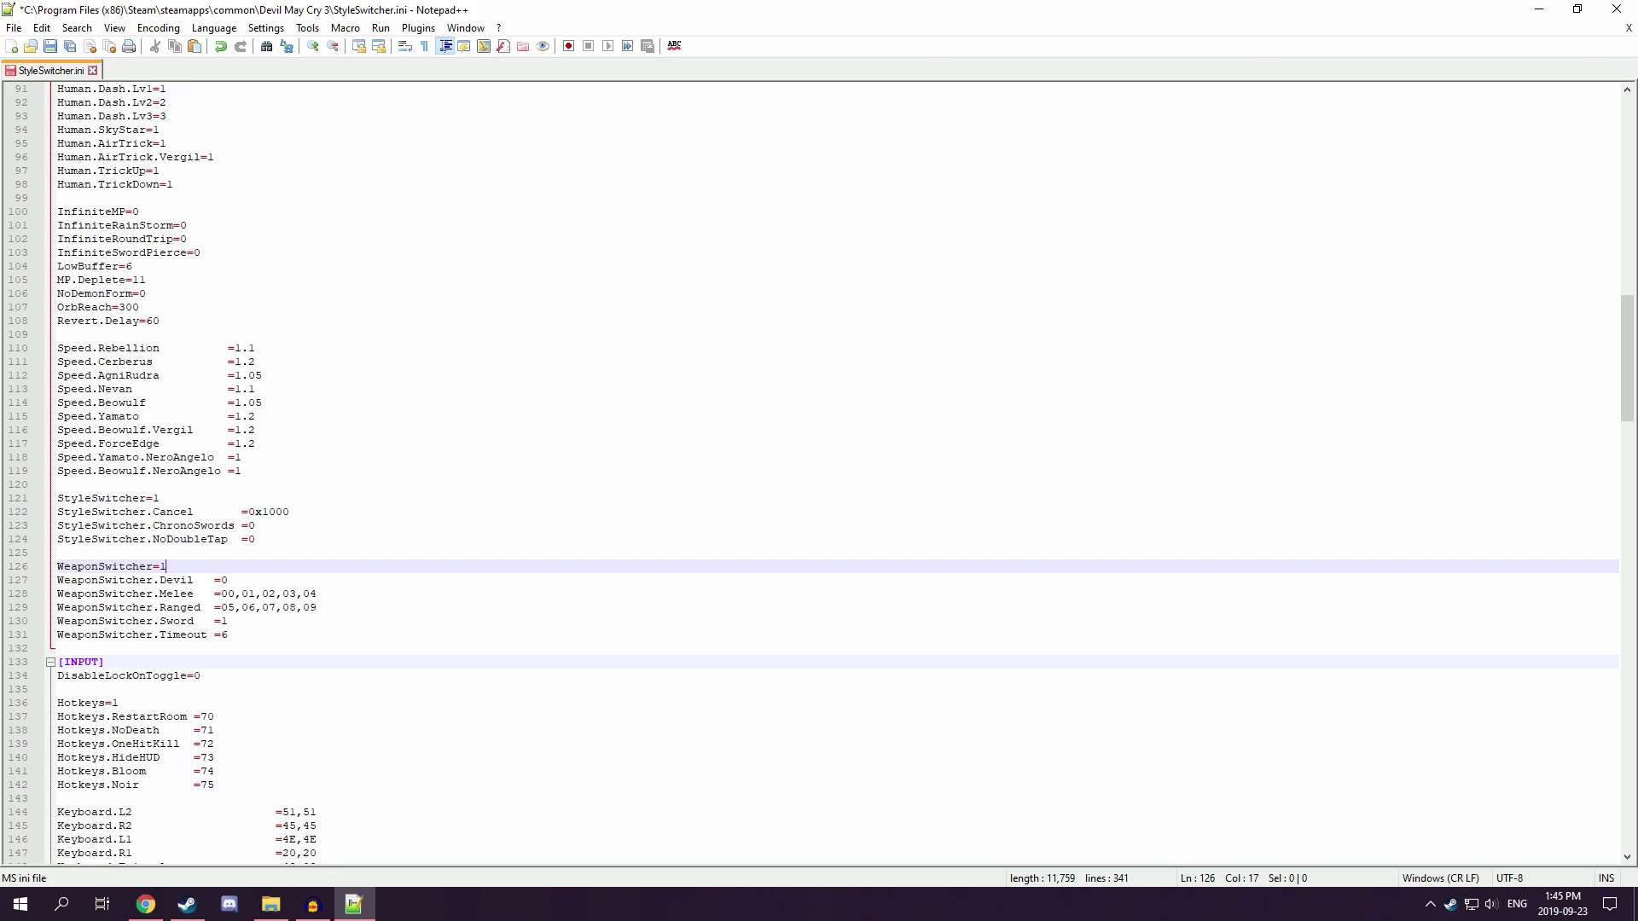
- Set WeaponSwitcher.Melee to 00,01,02,ff,ff and WeaponSwitcher.Ranged to 05,06,ff,ff,ff
{"action": "left_click_drag", "start_coordinate": [296, 593], "coordinate": [283, 593]}
{"action": "type", "text": "ff"}
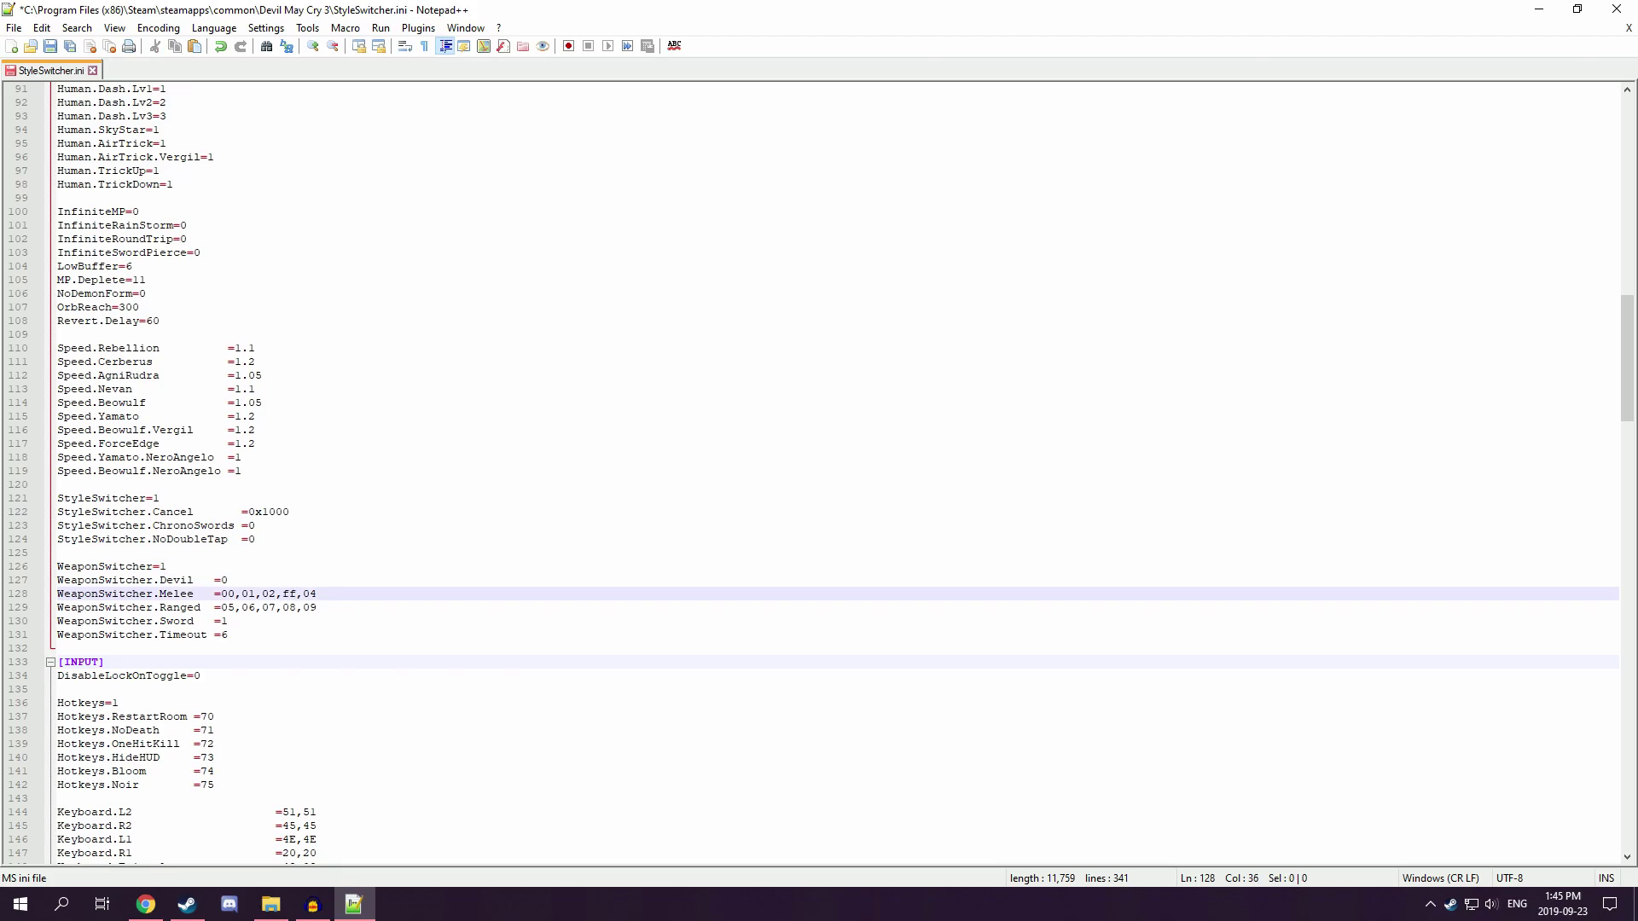
{"action": "key", "text": "Right"}
{"action": "key", "text": "shift+End"}
{"action": "type", "text": "f"}
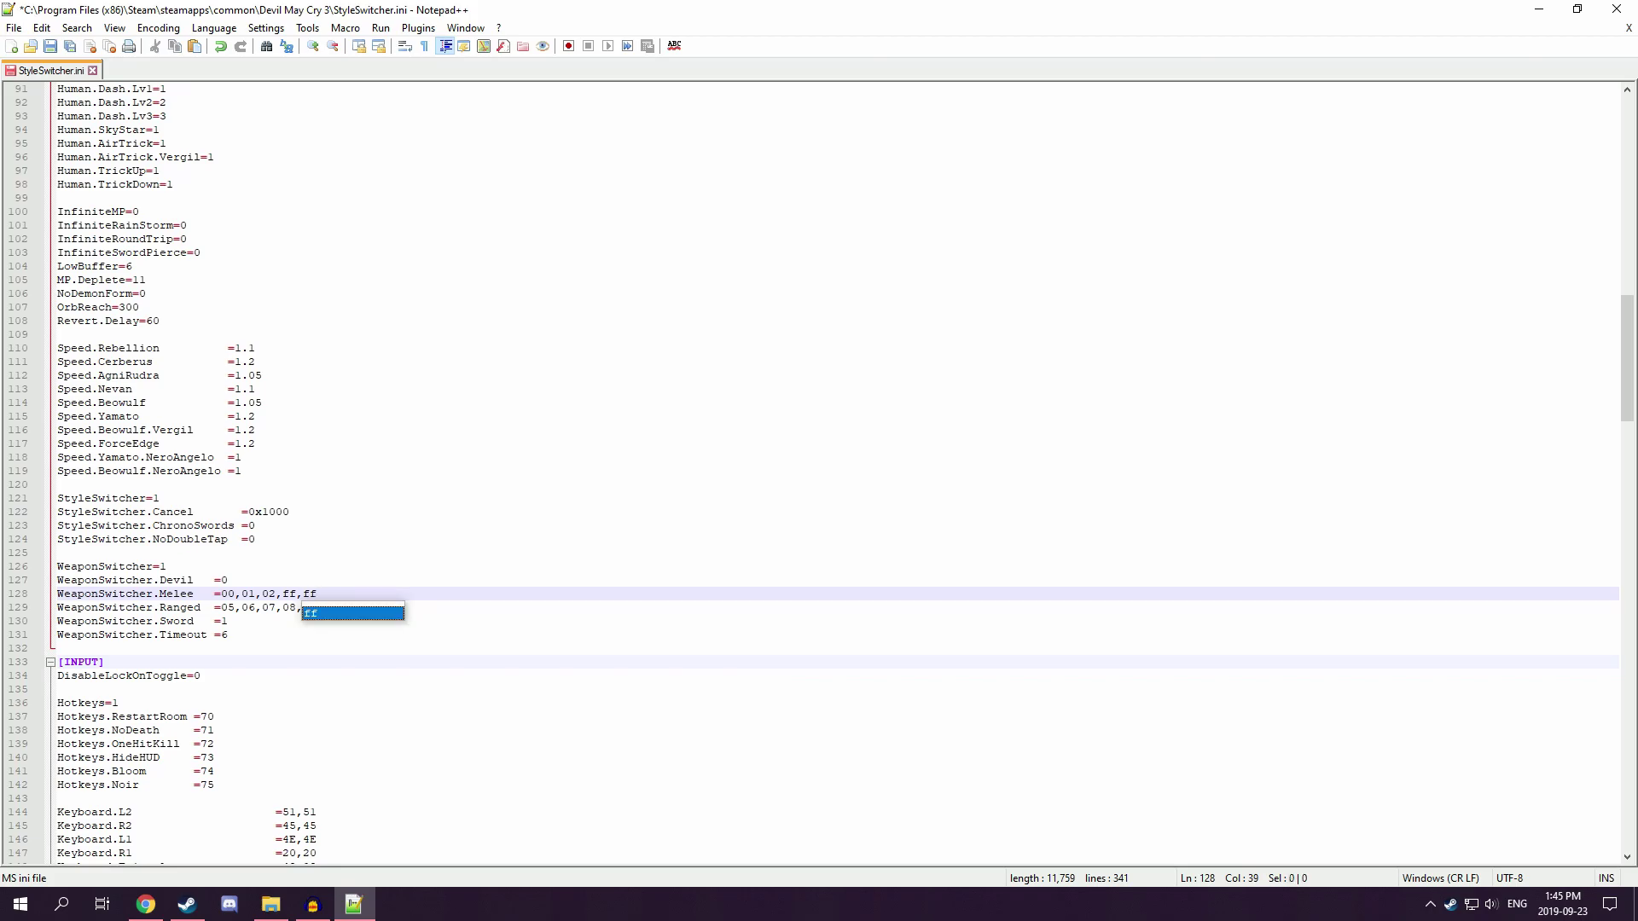
{"action": "type", "text": "f"}
{"action": "key", "text": "Escape"}
{"action": "left_click_drag", "start_coordinate": [276, 608], "coordinate": [310, 607]}
{"action": "type", "text": "ff,ff,ff"}
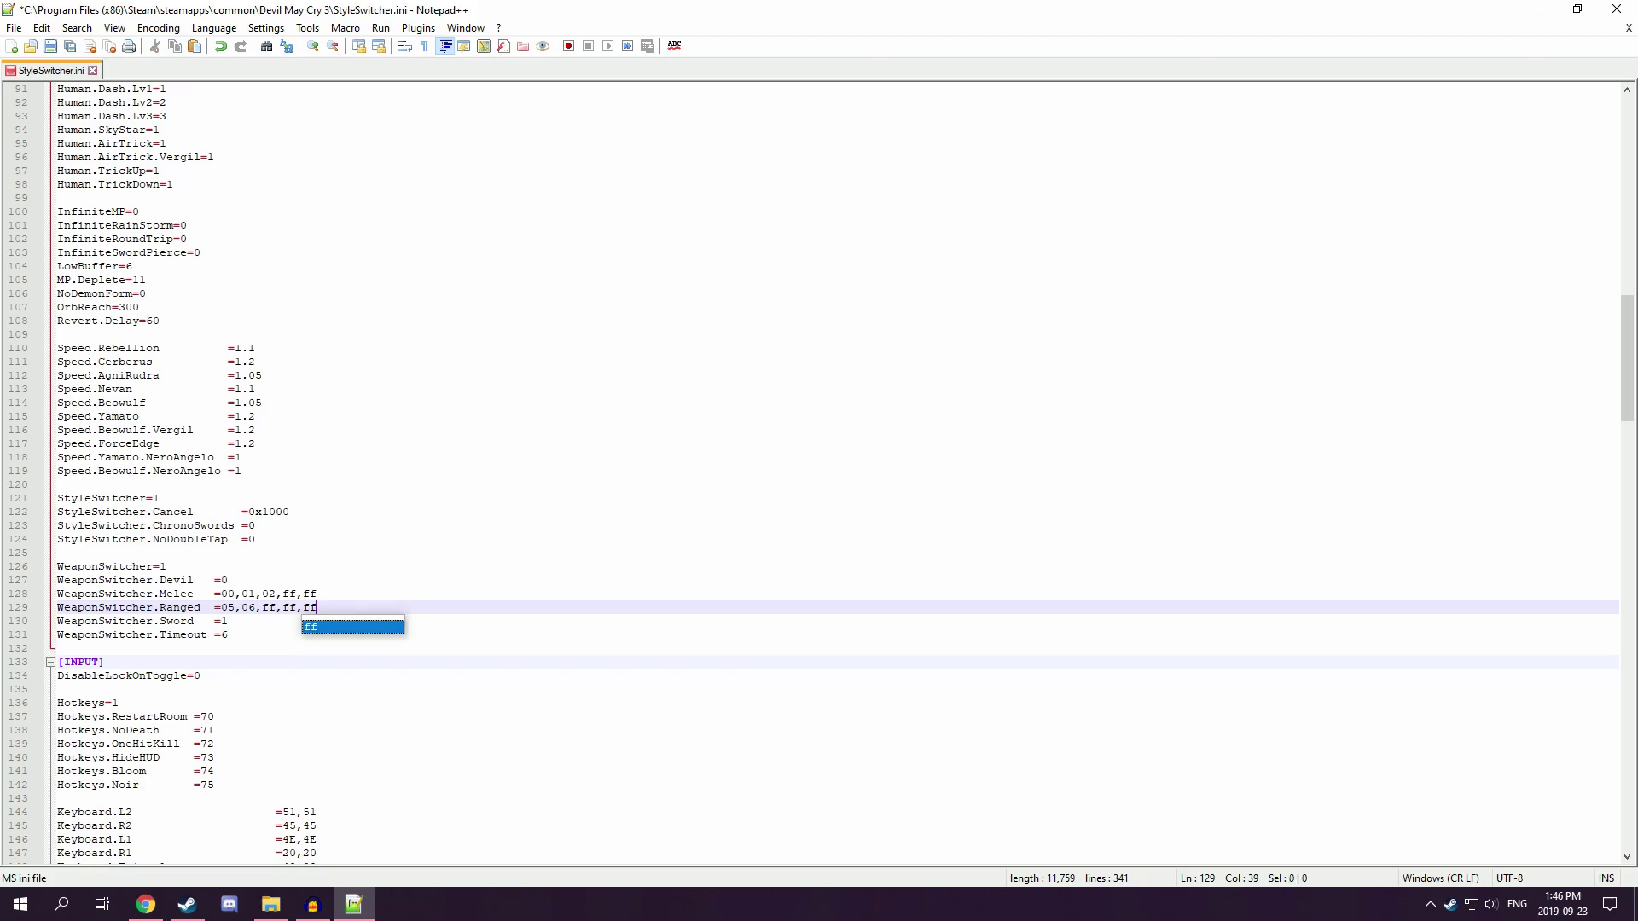
- Set InfiniteRainStorm to 1 and LowBuffer to 4 in the [GAME] section
{"action": "left_click", "coordinate": [159, 321]}
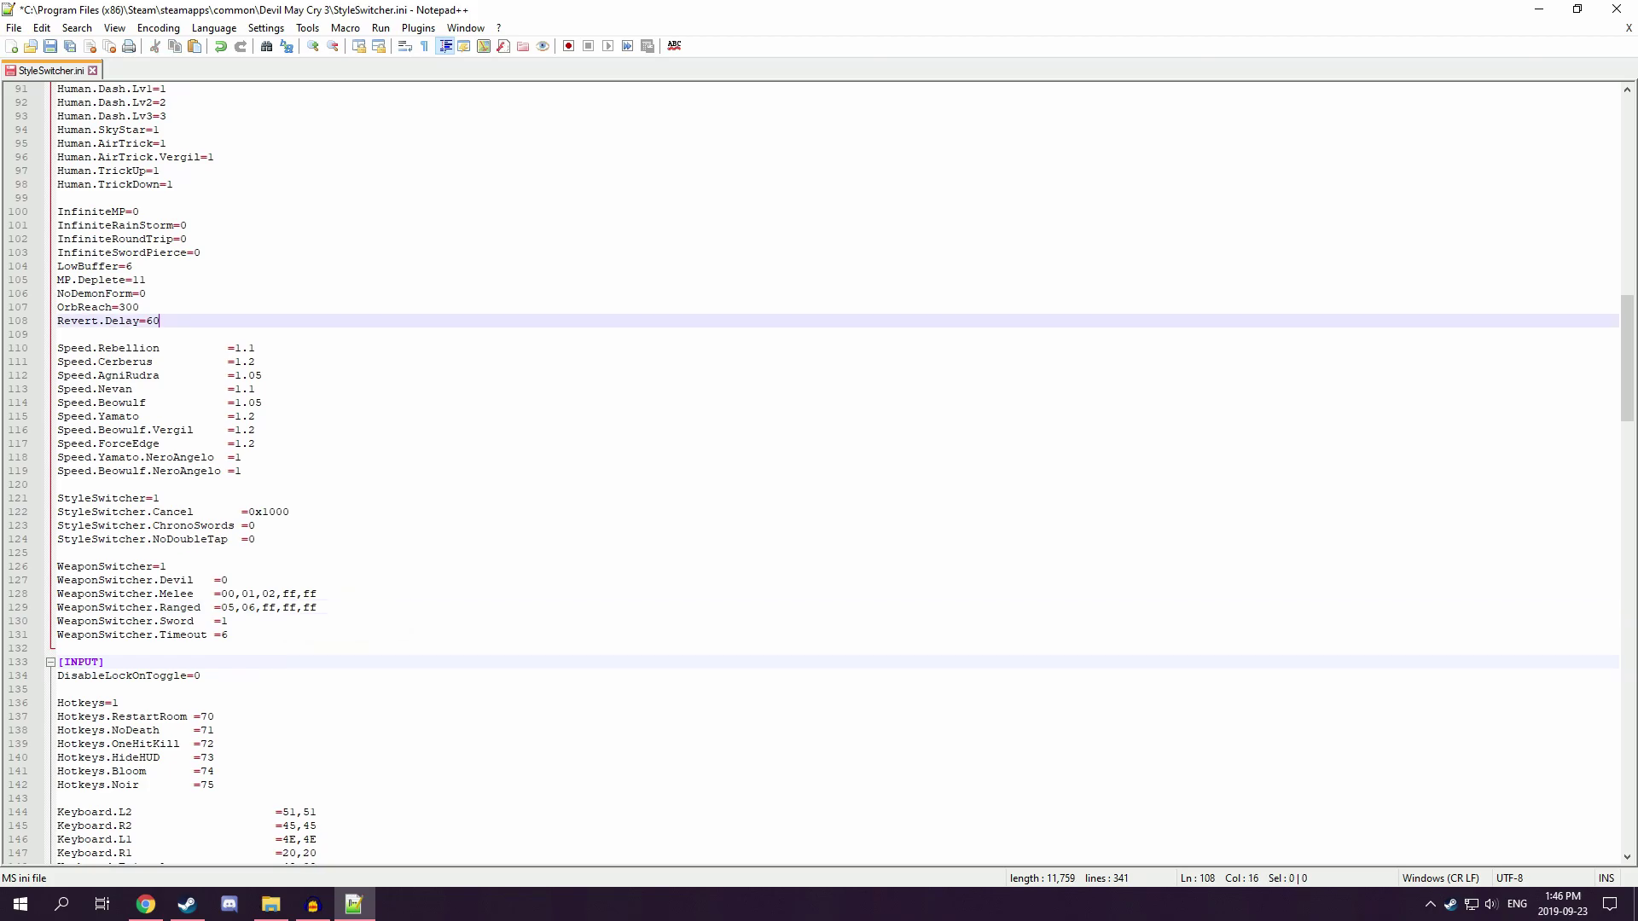
{"action": "left_click", "coordinate": [187, 225]}
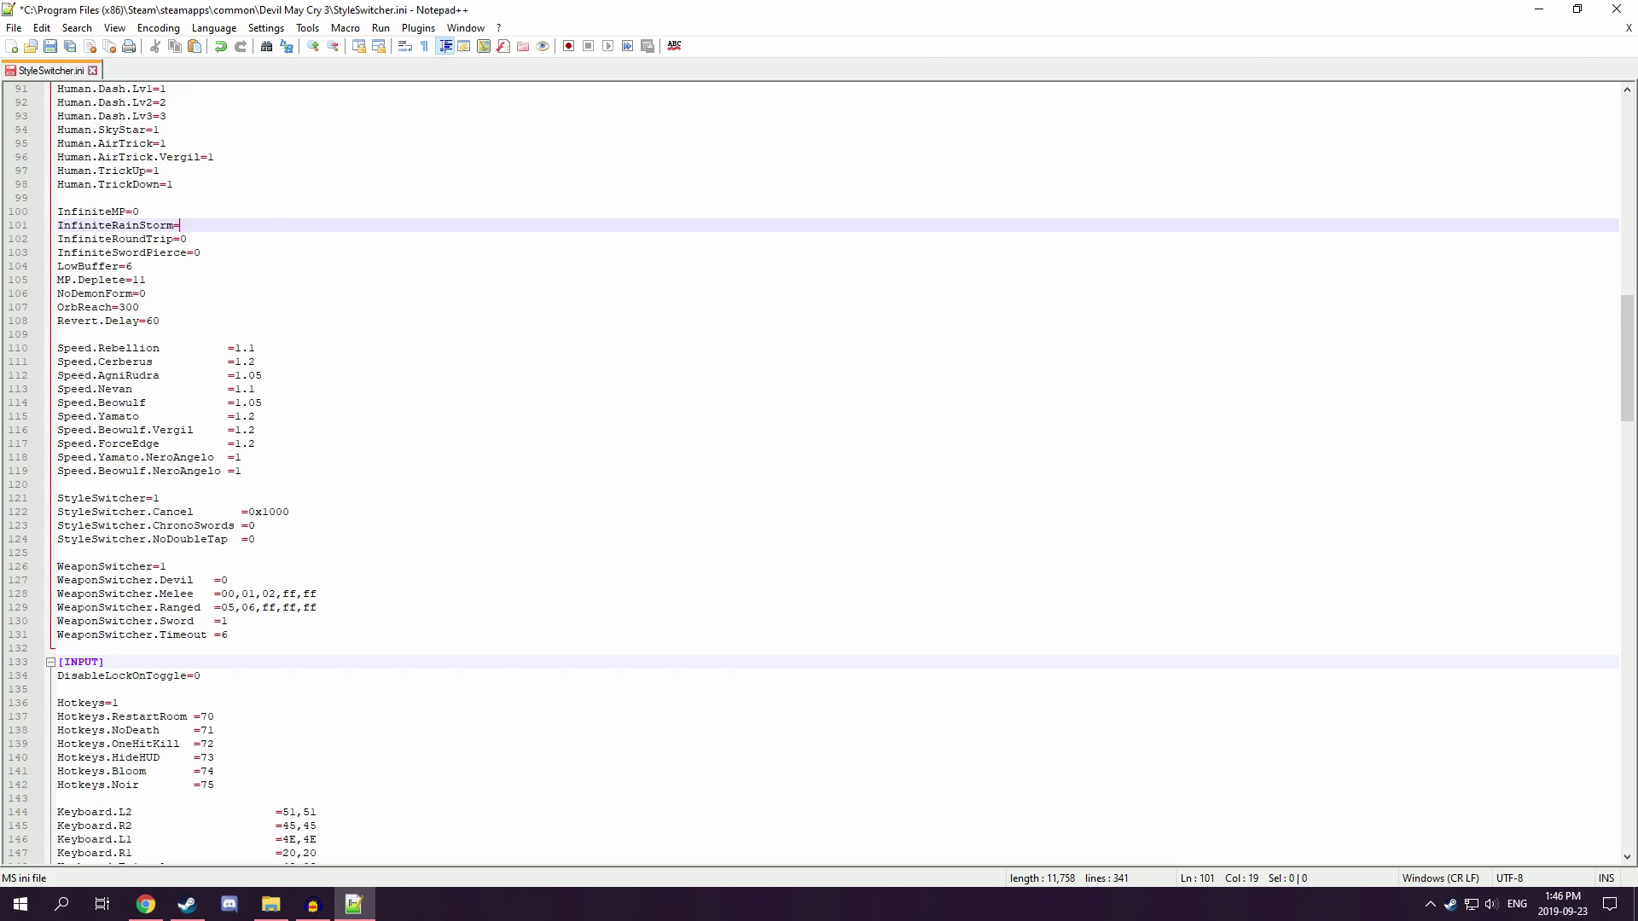
{"action": "scroll", "coordinate": [819, 474], "scroll_direction": "up", "scroll_amount": 10}
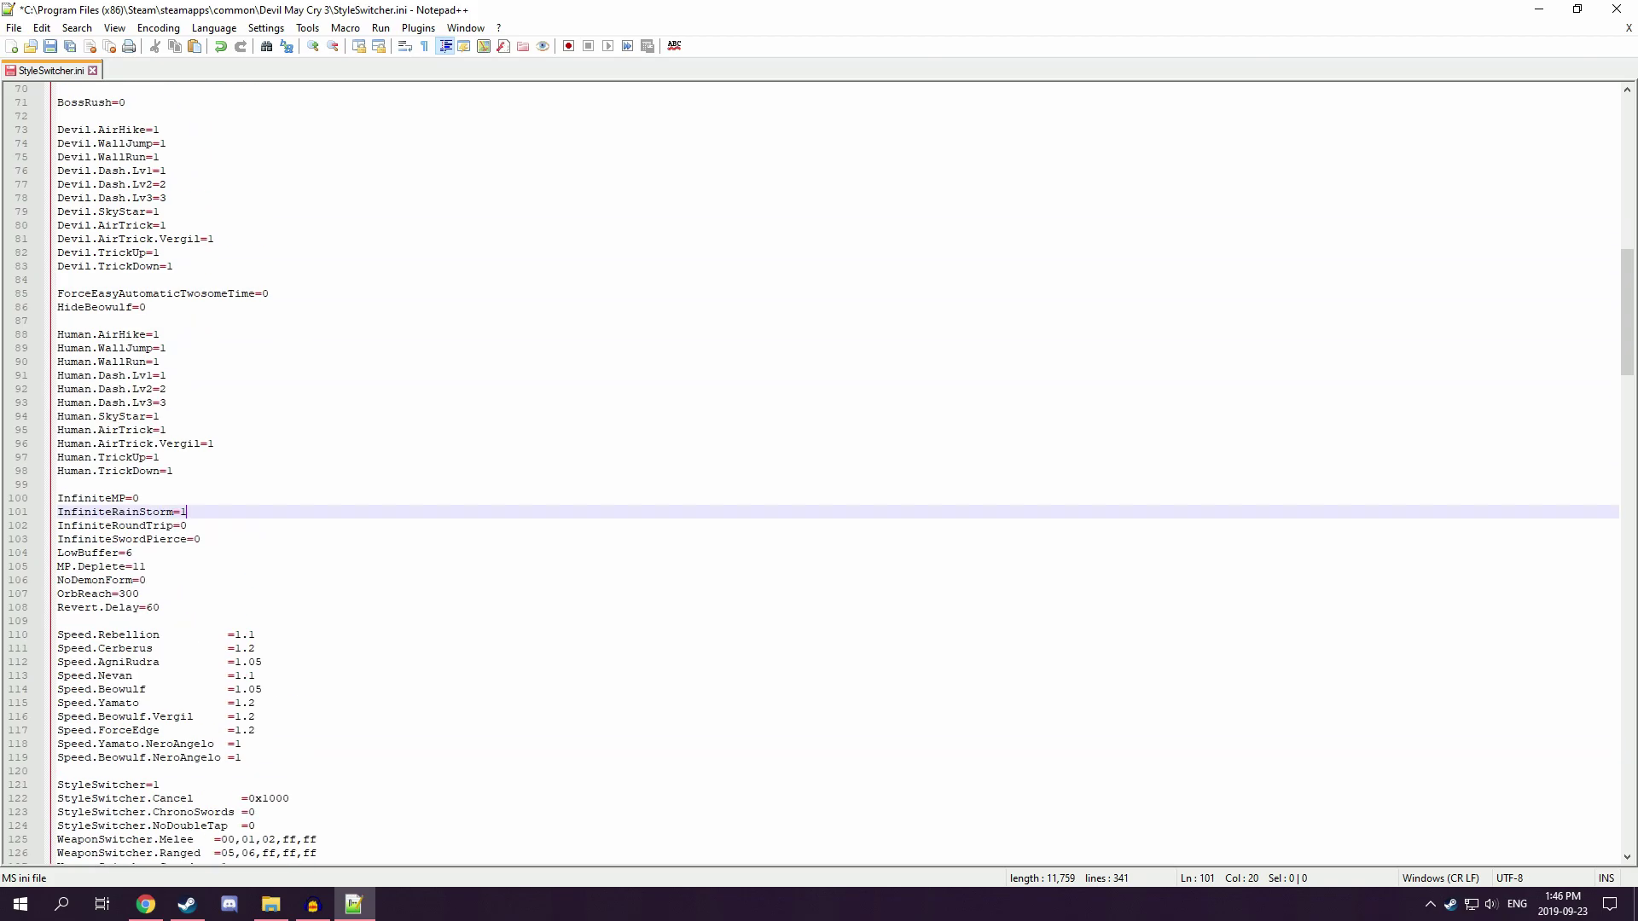
{"action": "scroll", "coordinate": [819, 474], "scroll_direction": "down", "scroll_amount": 10}
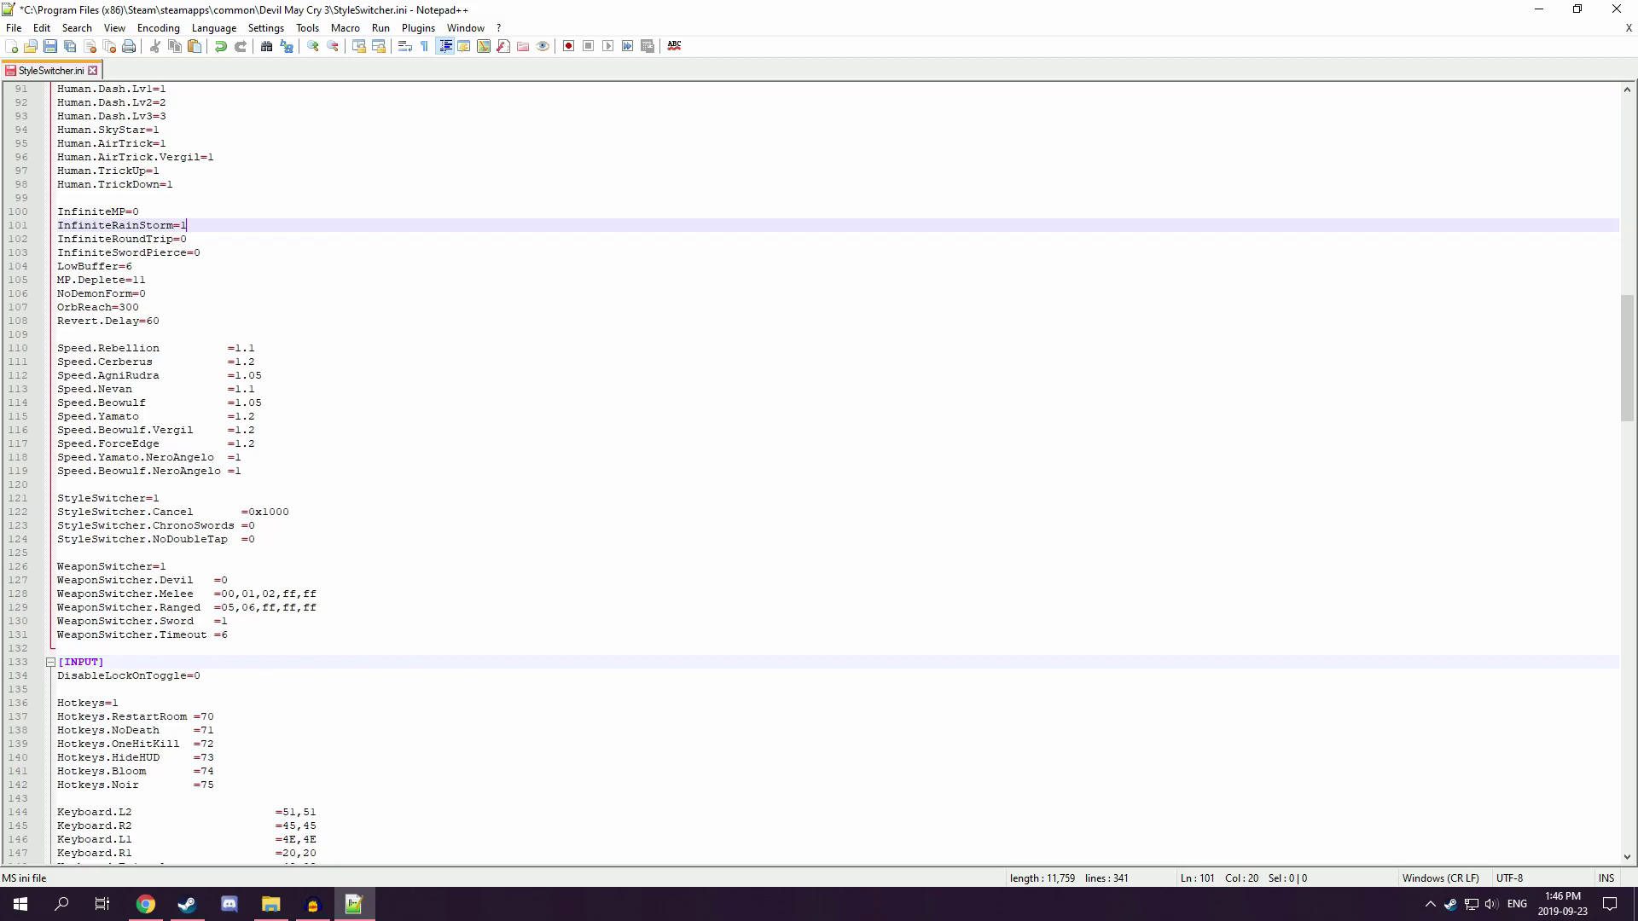
{"action": "left_click", "coordinate": [132, 266]}
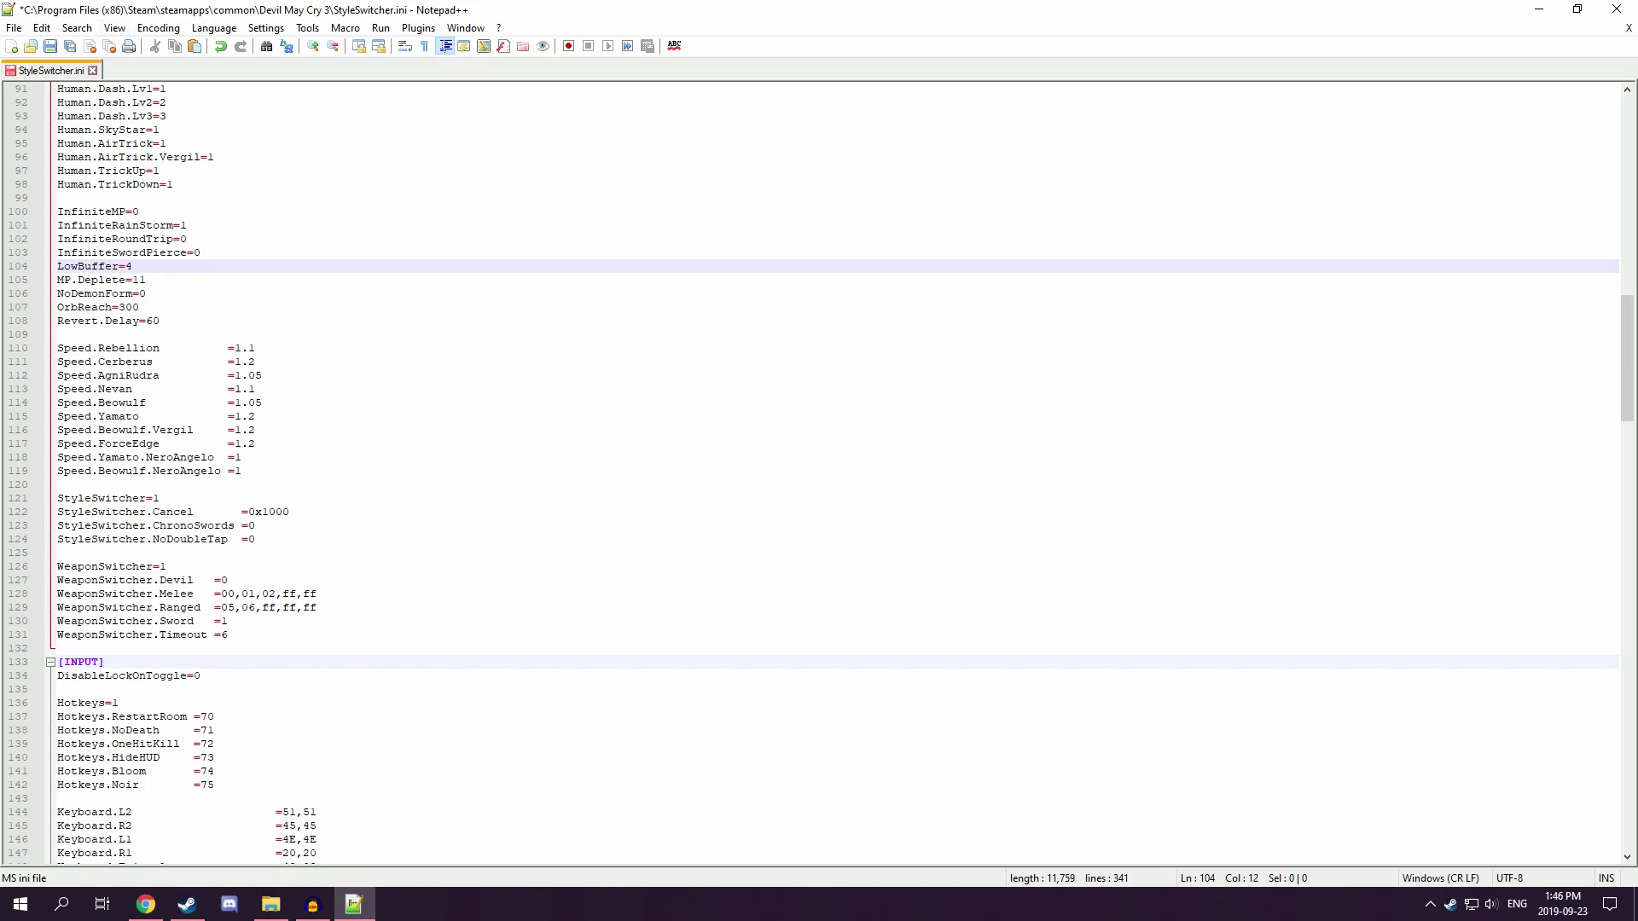
- Review the [DISPLAY] and [GAME] settings, save StyleSwitcher.ini and close the editor
{"action": "scroll", "coordinate": [811, 470], "scroll_direction": "up", "scroll_amount": 20}
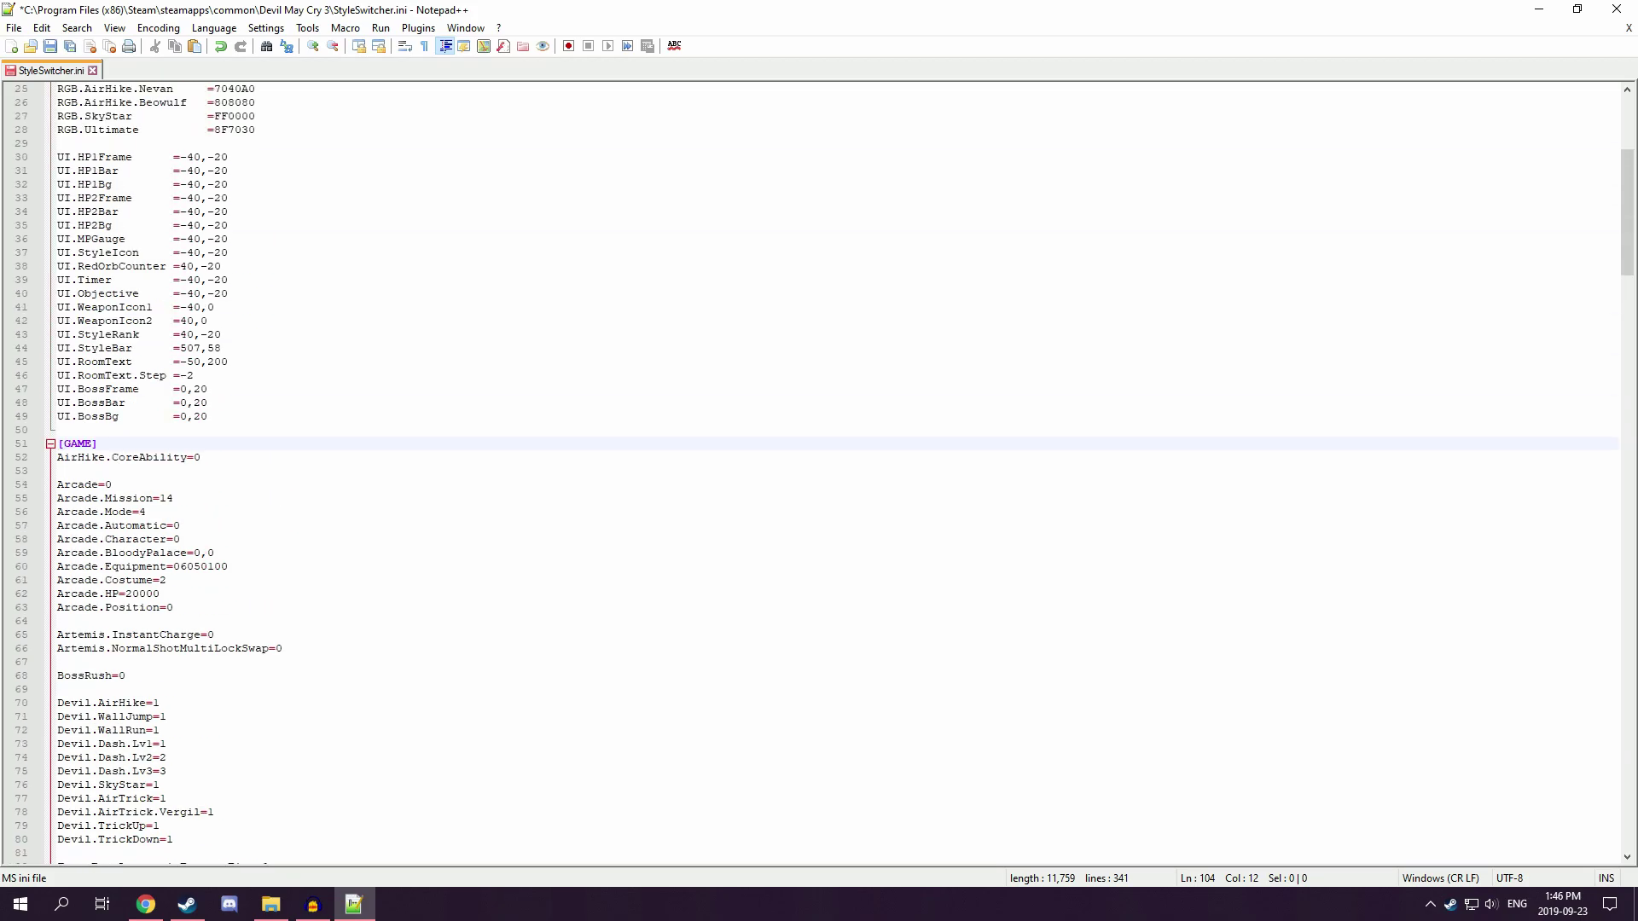
{"action": "scroll", "coordinate": [811, 469], "scroll_direction": "up", "scroll_amount": 8}
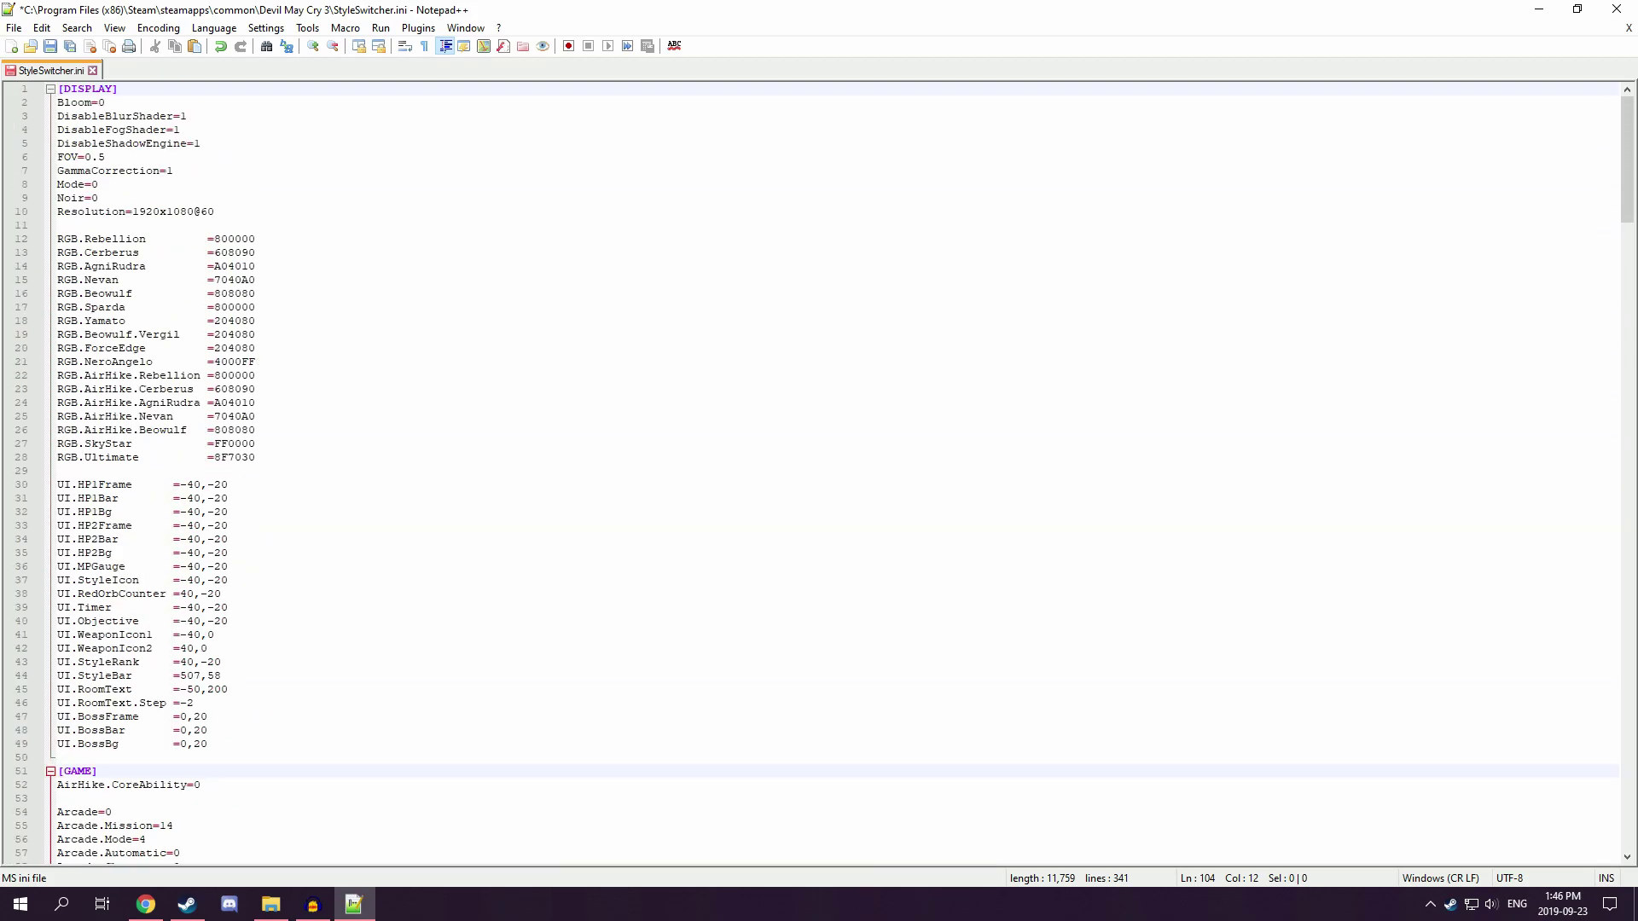
{"action": "scroll", "coordinate": [811, 469], "scroll_direction": "down", "scroll_amount": 8}
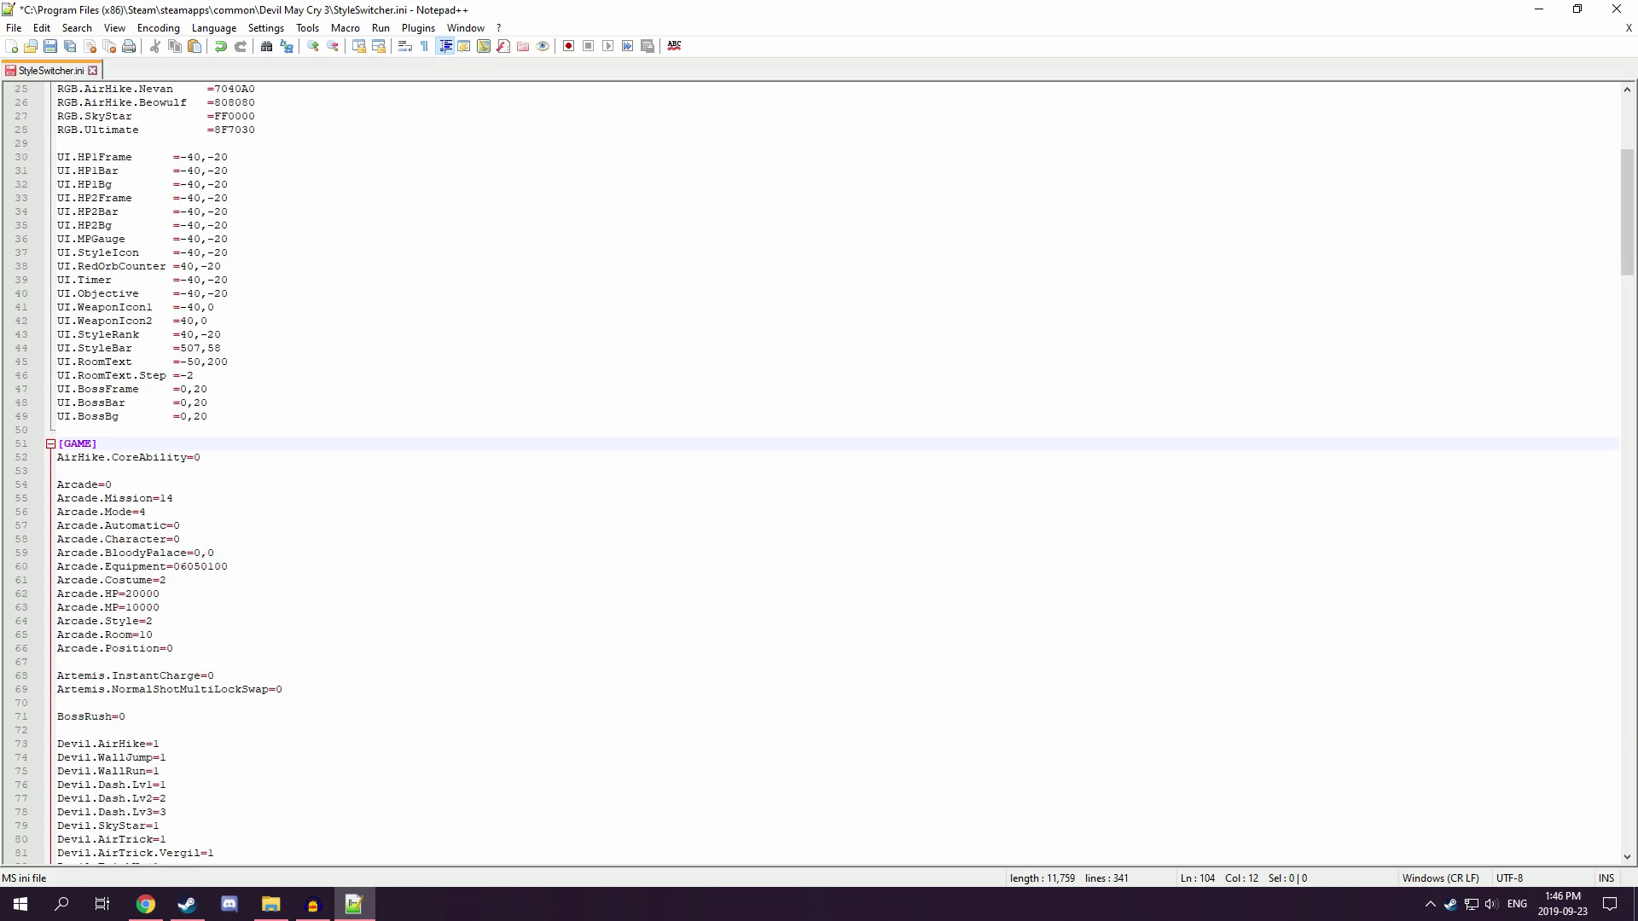
{"action": "scroll", "coordinate": [810, 469], "scroll_direction": "up", "scroll_amount": 6}
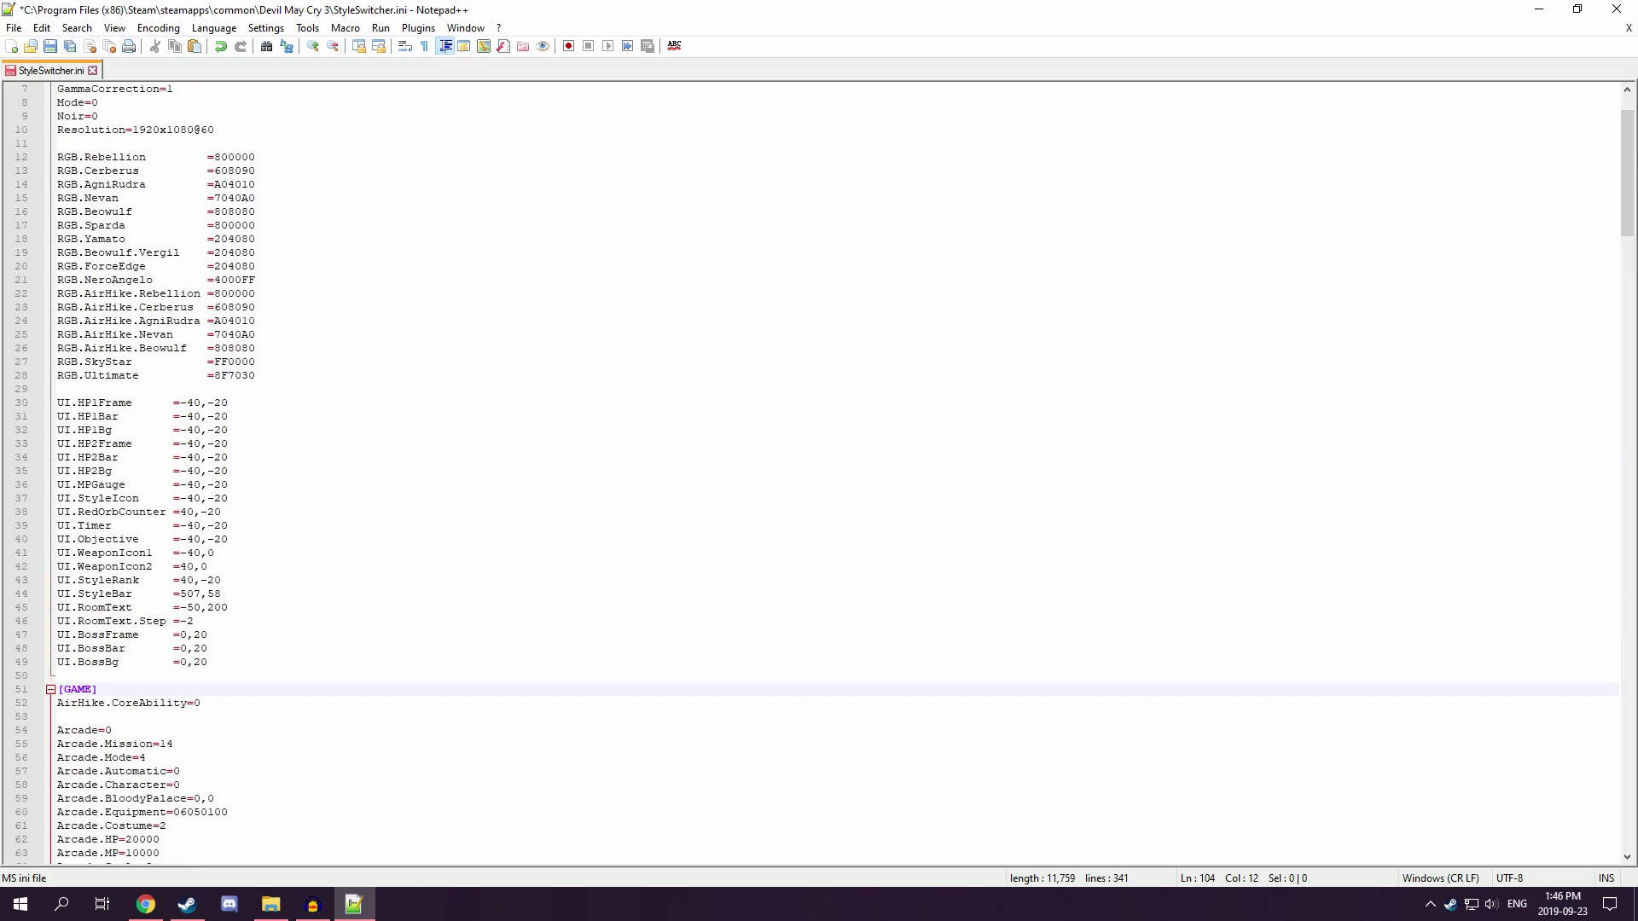
{"action": "left_click", "coordinate": [70, 46]}
{"action": "left_click", "coordinate": [1616, 10]}
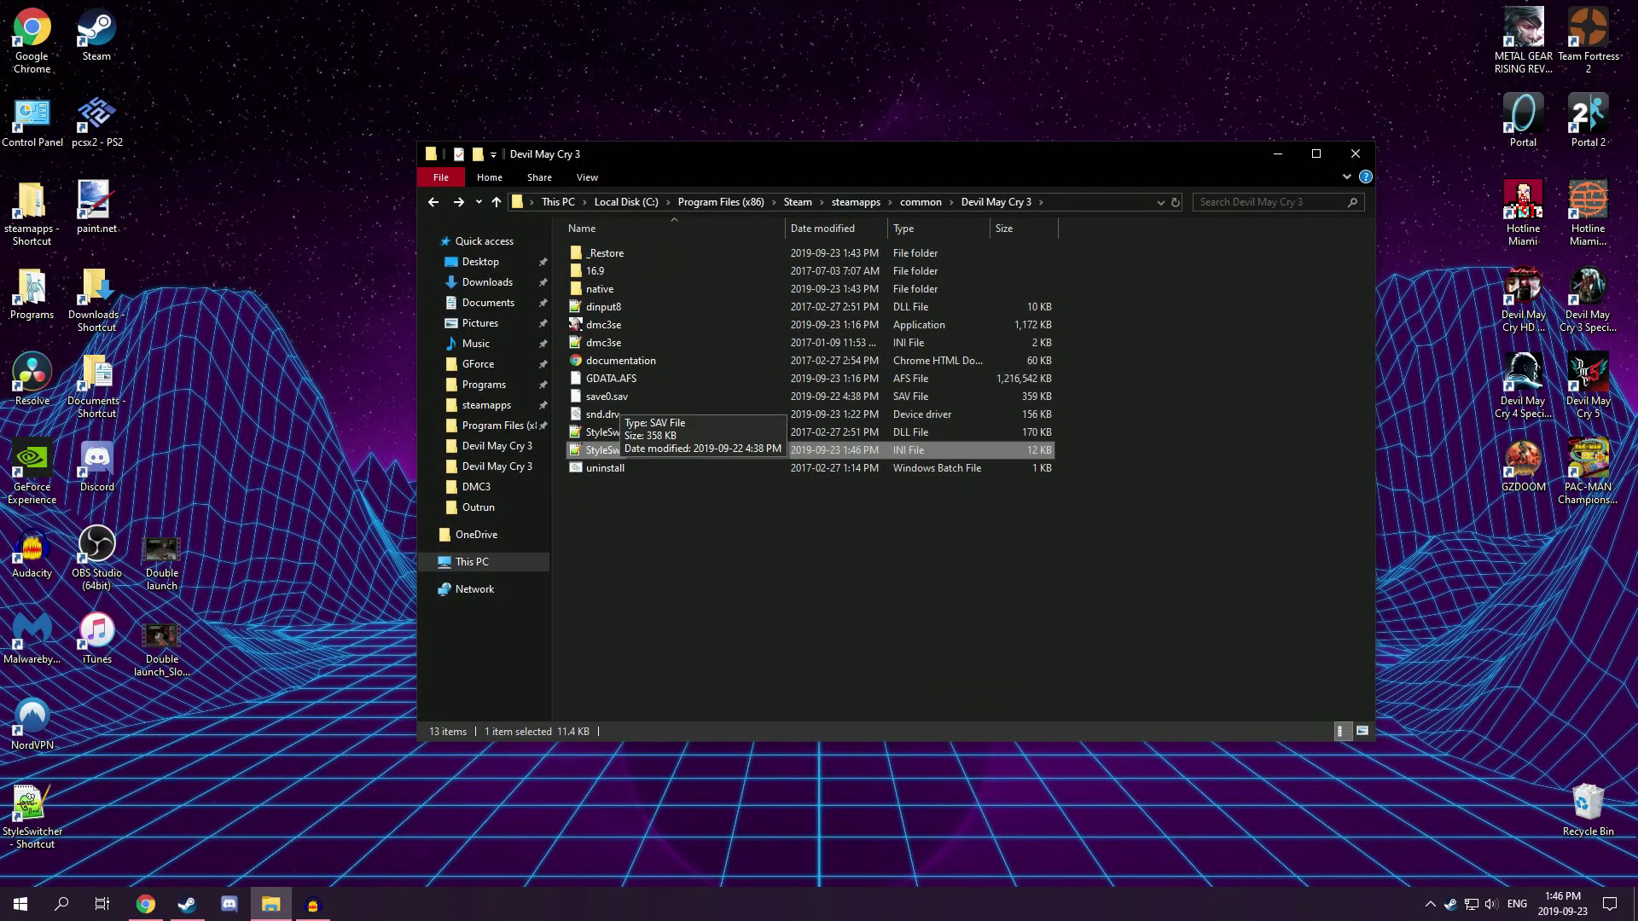
{"action": "left_click_drag", "start_coordinate": [739, 599], "coordinate": [953, 599]}
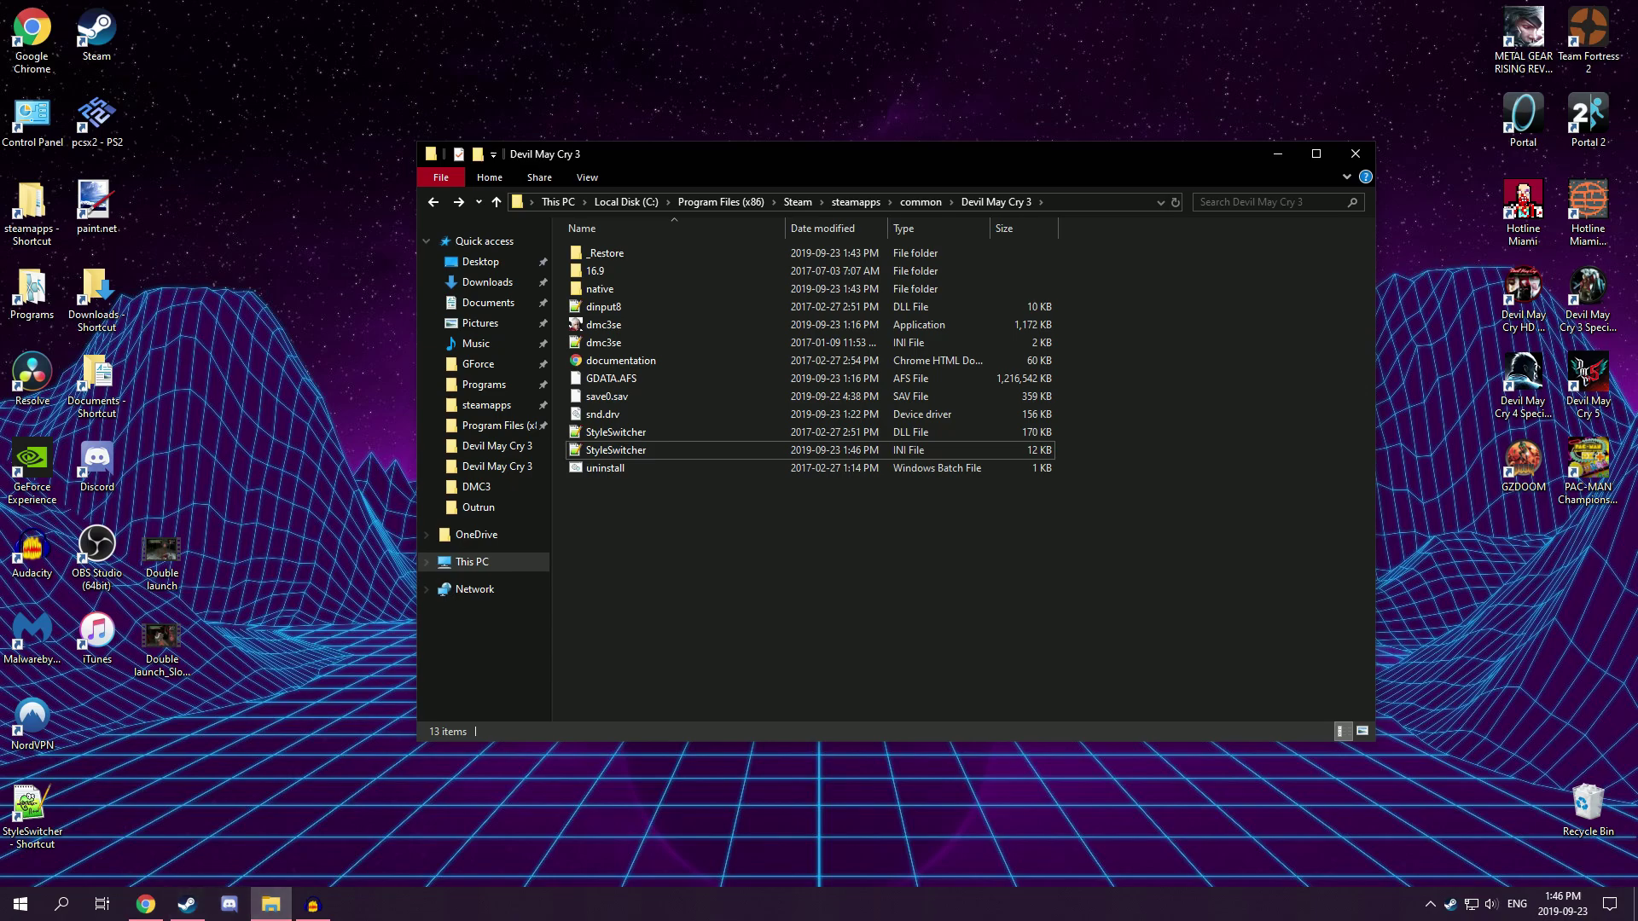
- Switch to Steam and open the controller configuration for Devil May Cry 3: Special Edition
{"action": "left_click", "coordinate": [187, 905]}
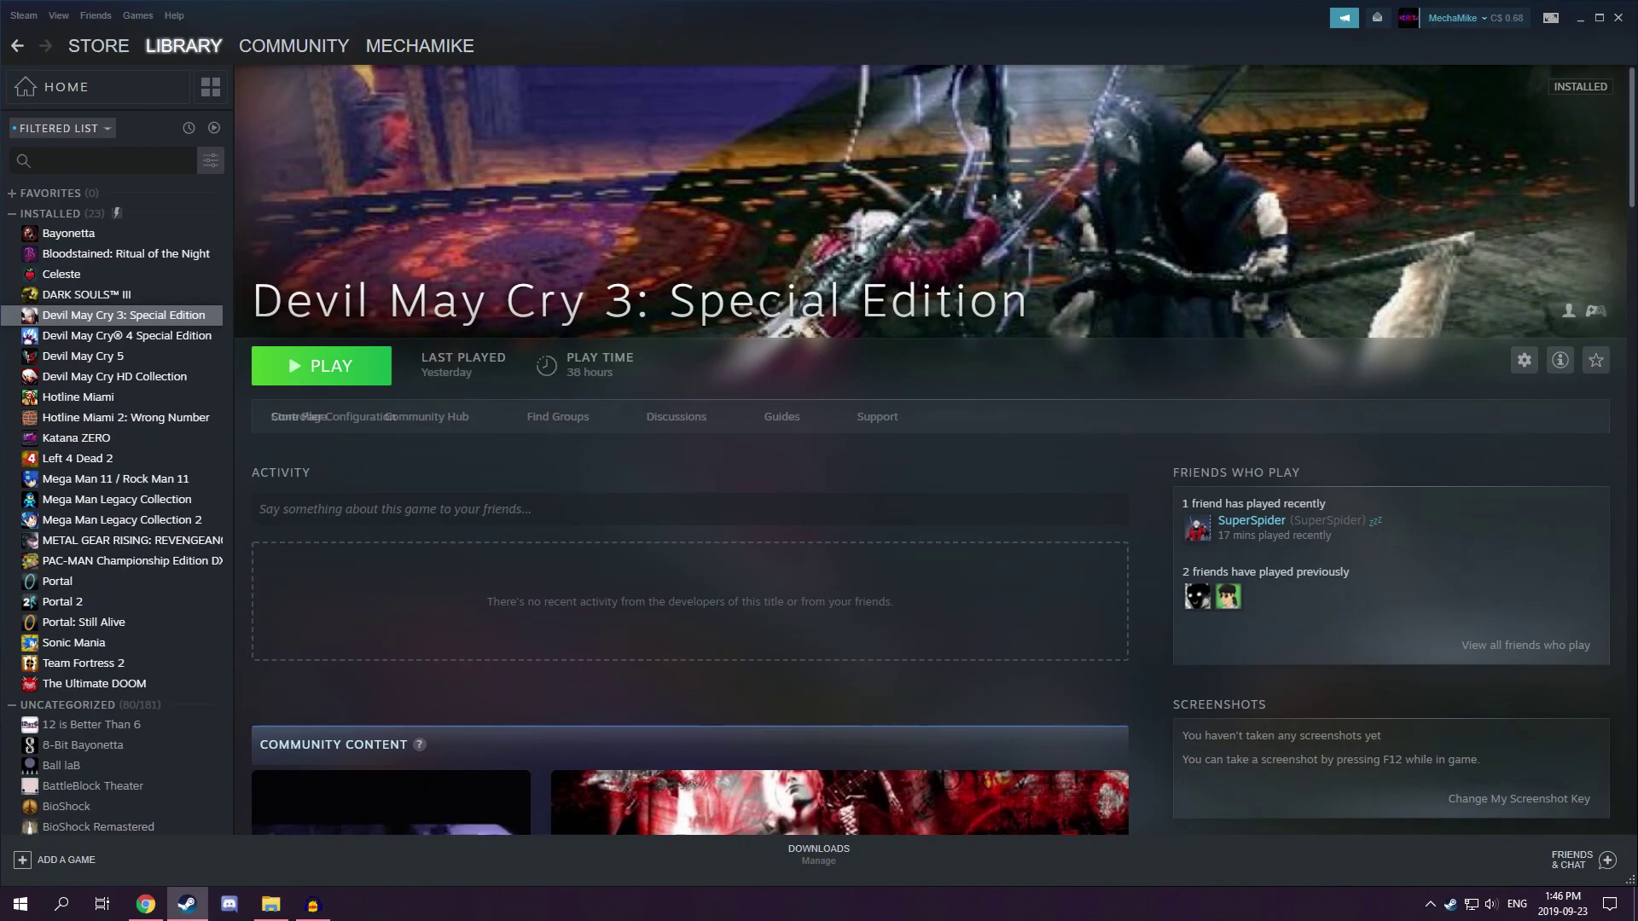
{"action": "left_click", "coordinate": [1524, 359]}
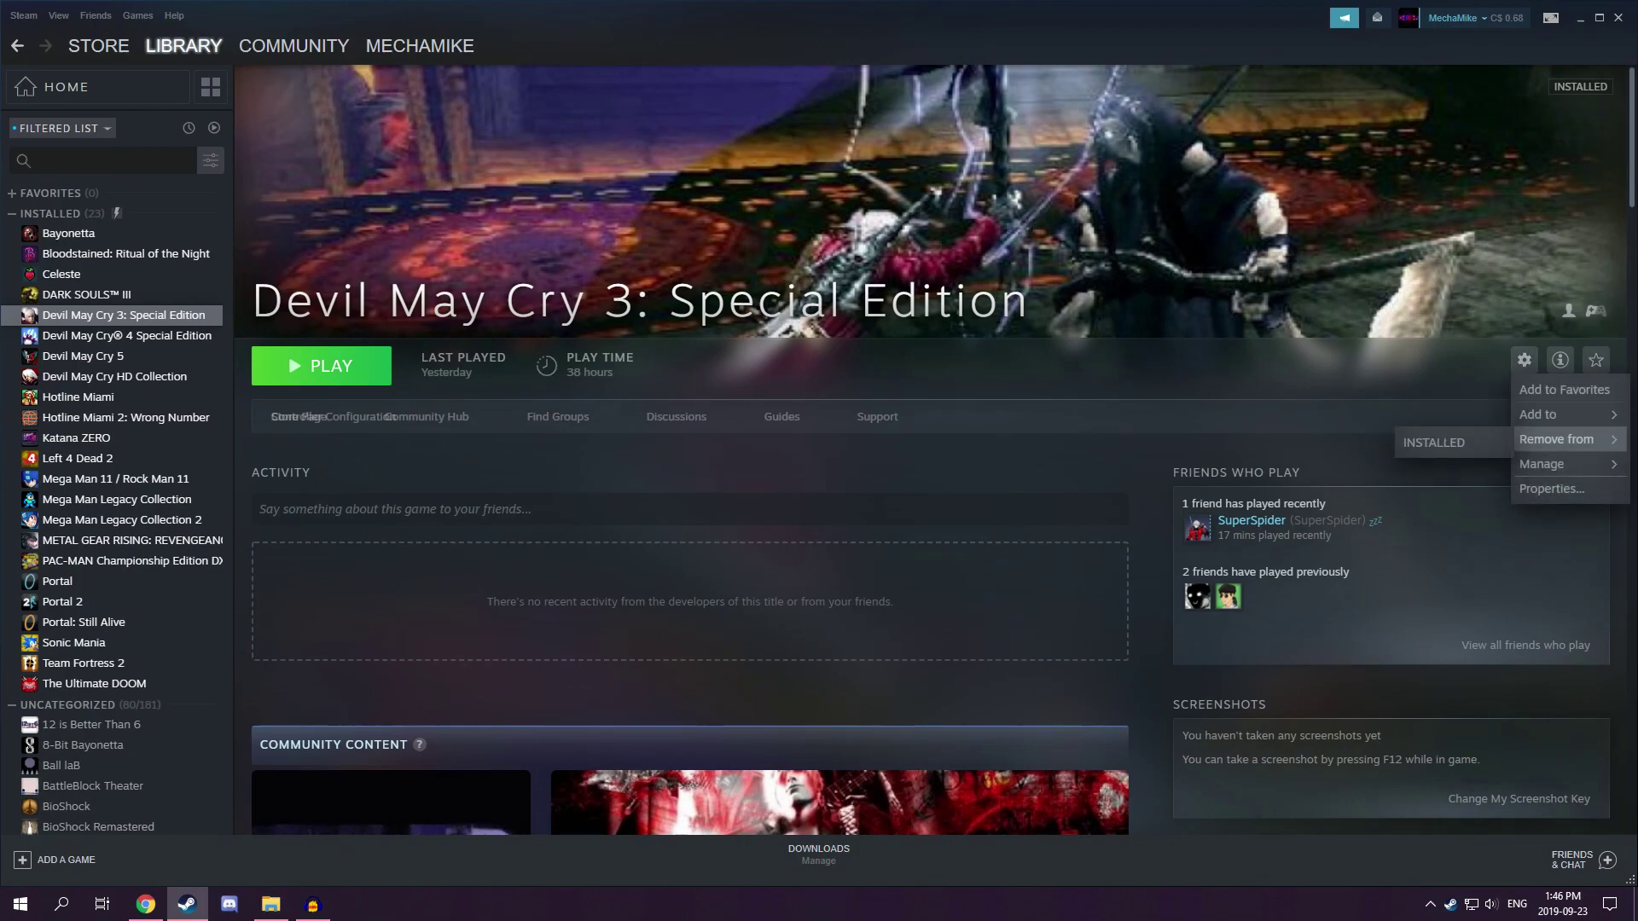
{"action": "mouse_move", "coordinate": [1543, 463]}
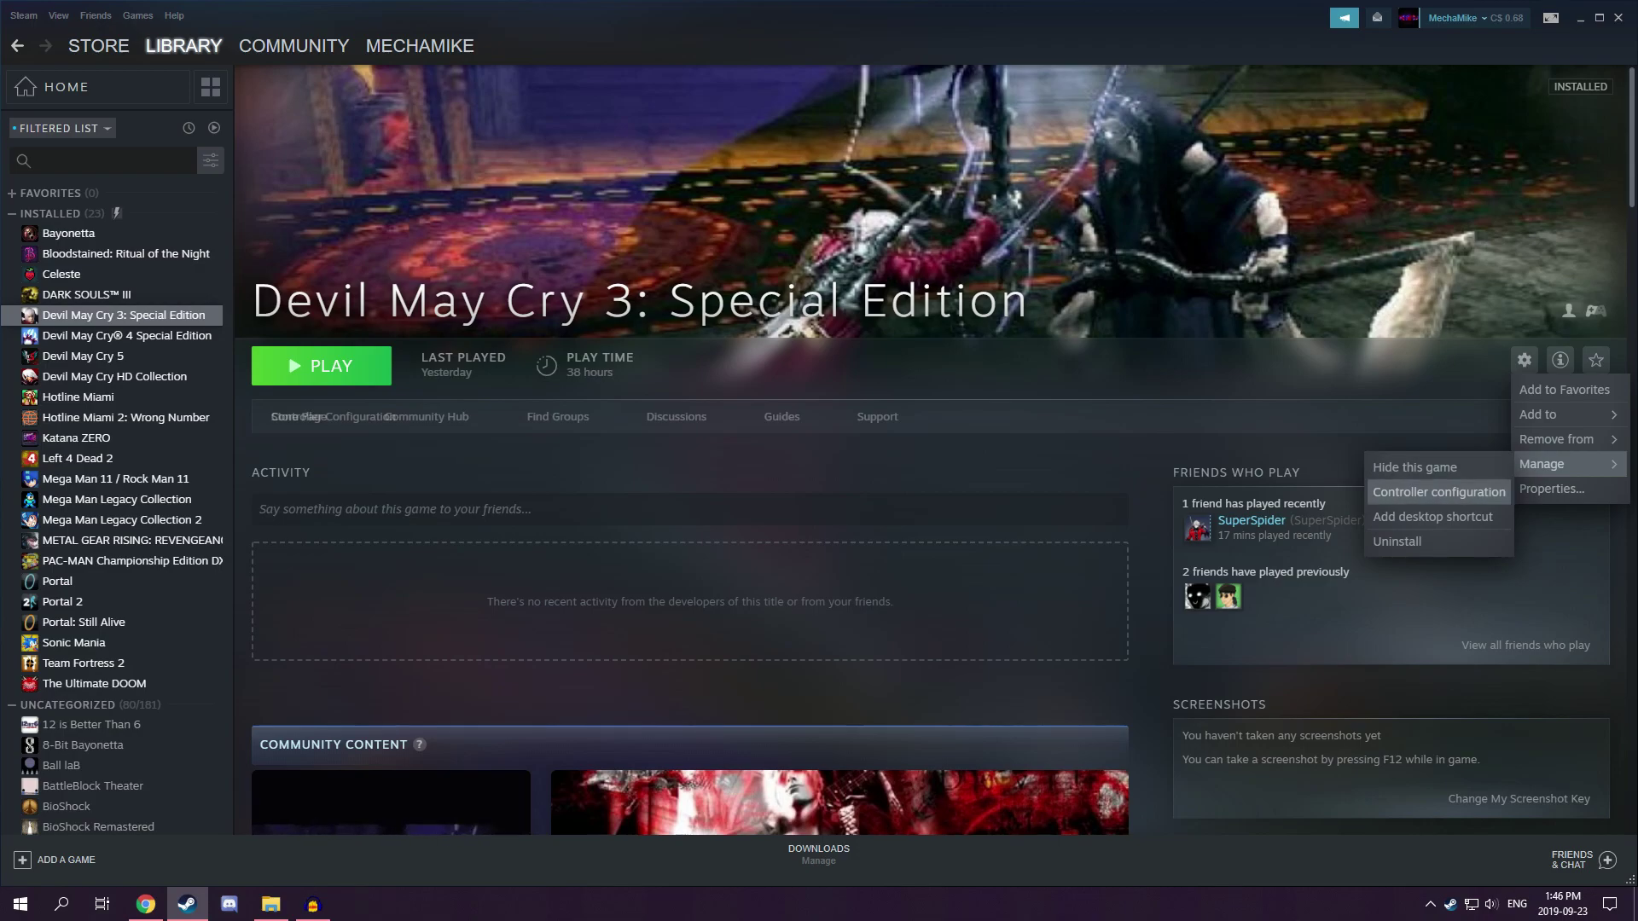
{"action": "left_click", "coordinate": [1438, 492]}
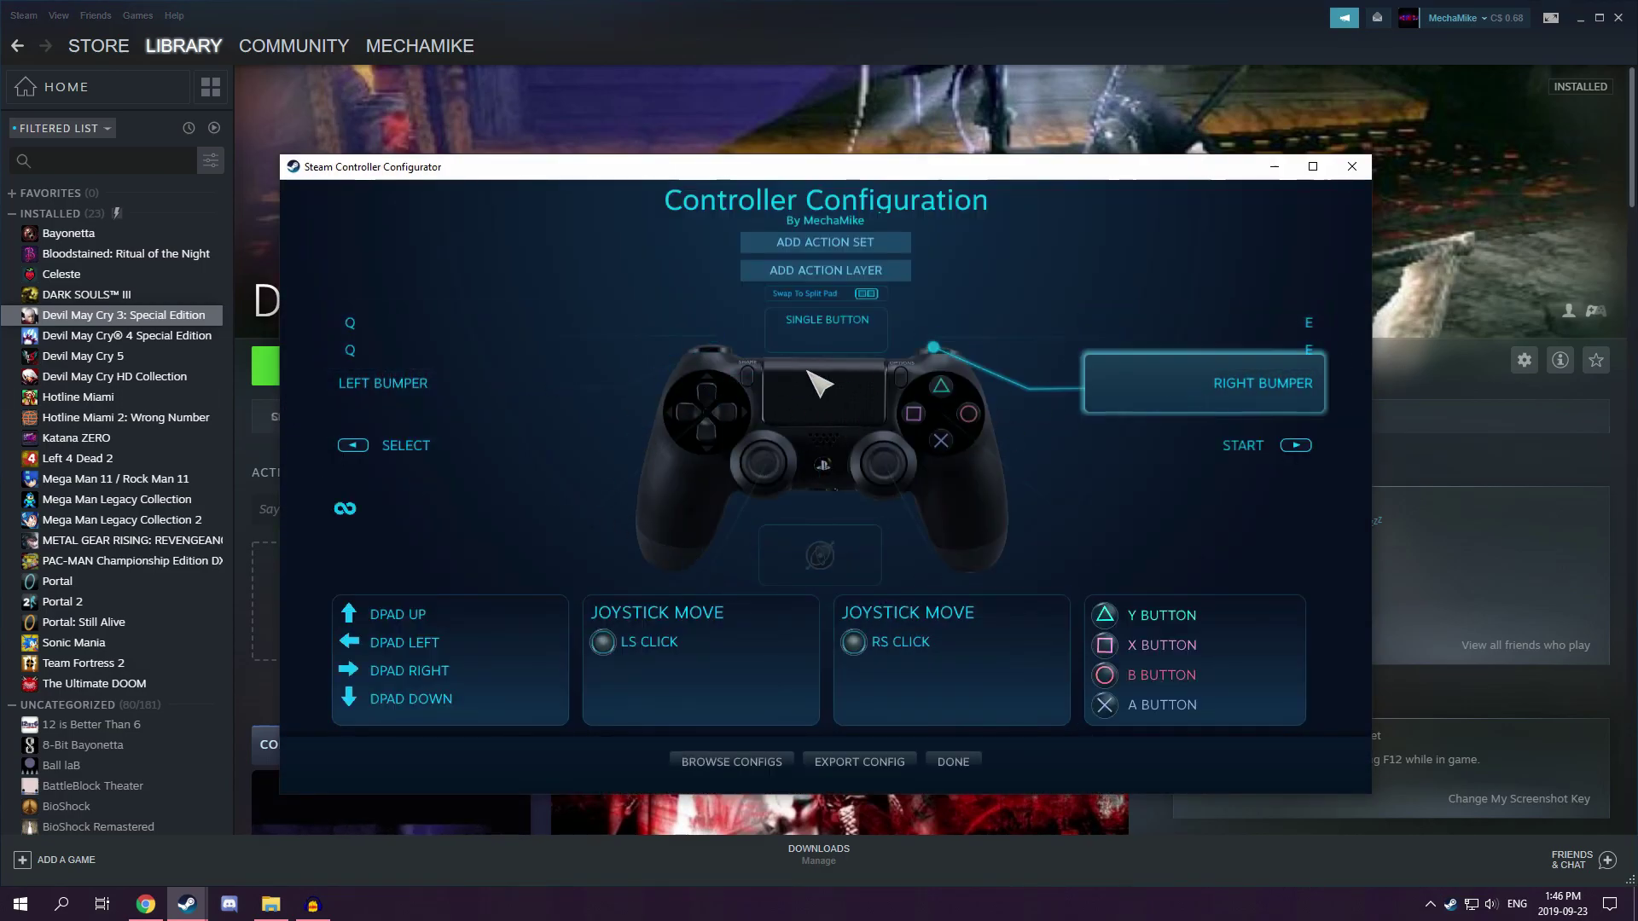
- Bind the left trigger's Full Pull Action to the Q key and return to the controller overview
{"action": "left_click", "coordinate": [430, 344]}
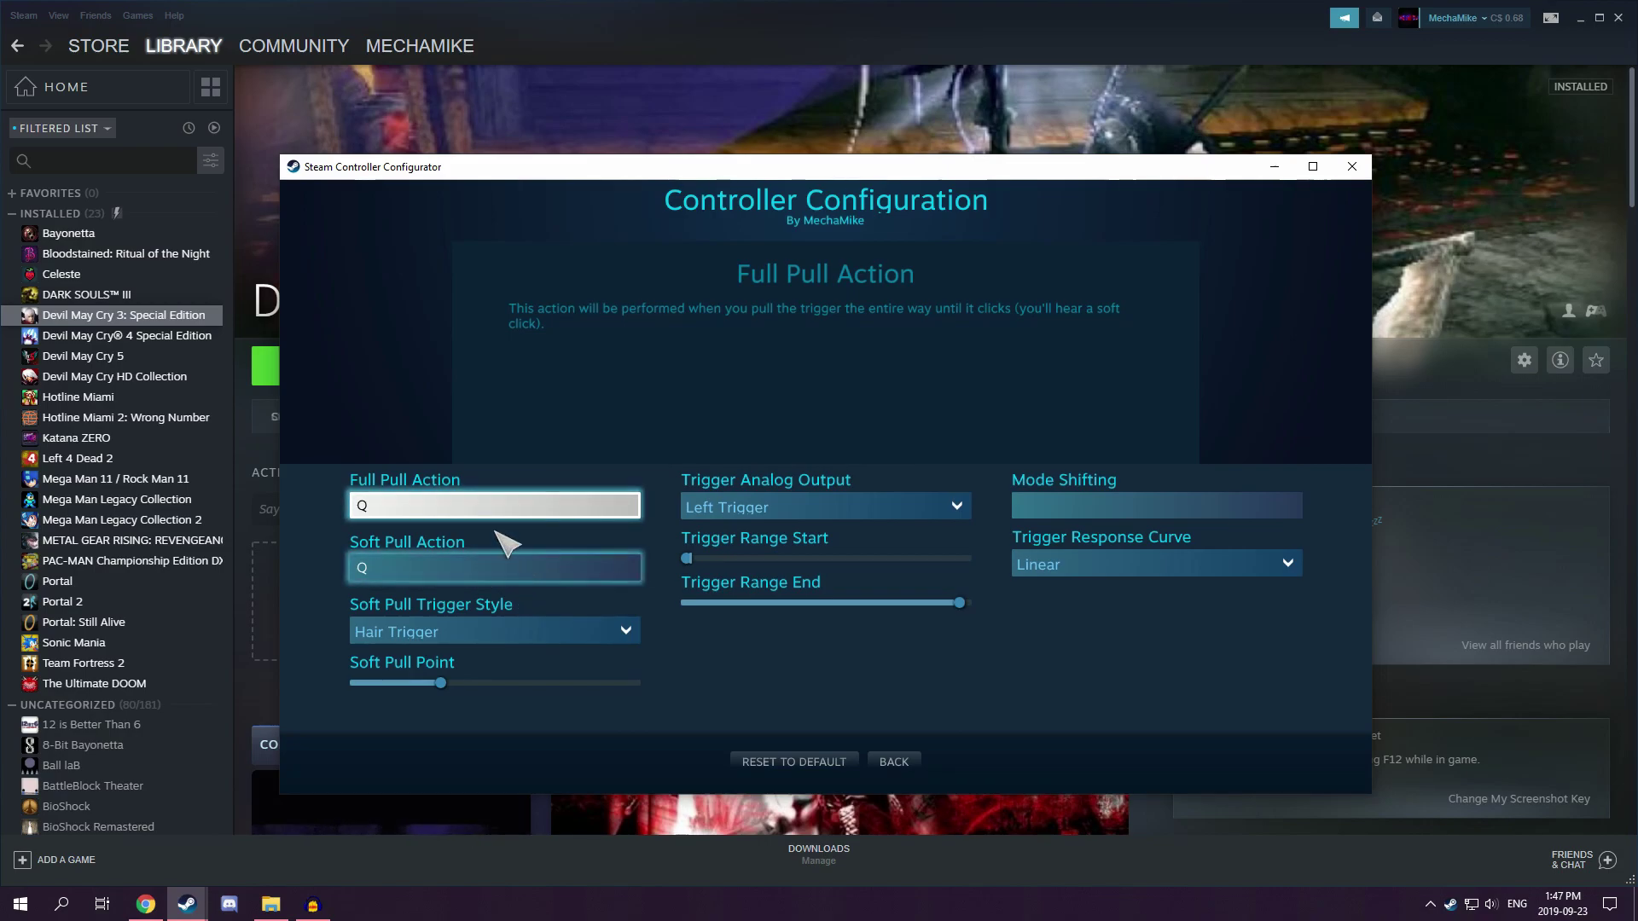
{"action": "left_click", "coordinate": [488, 511]}
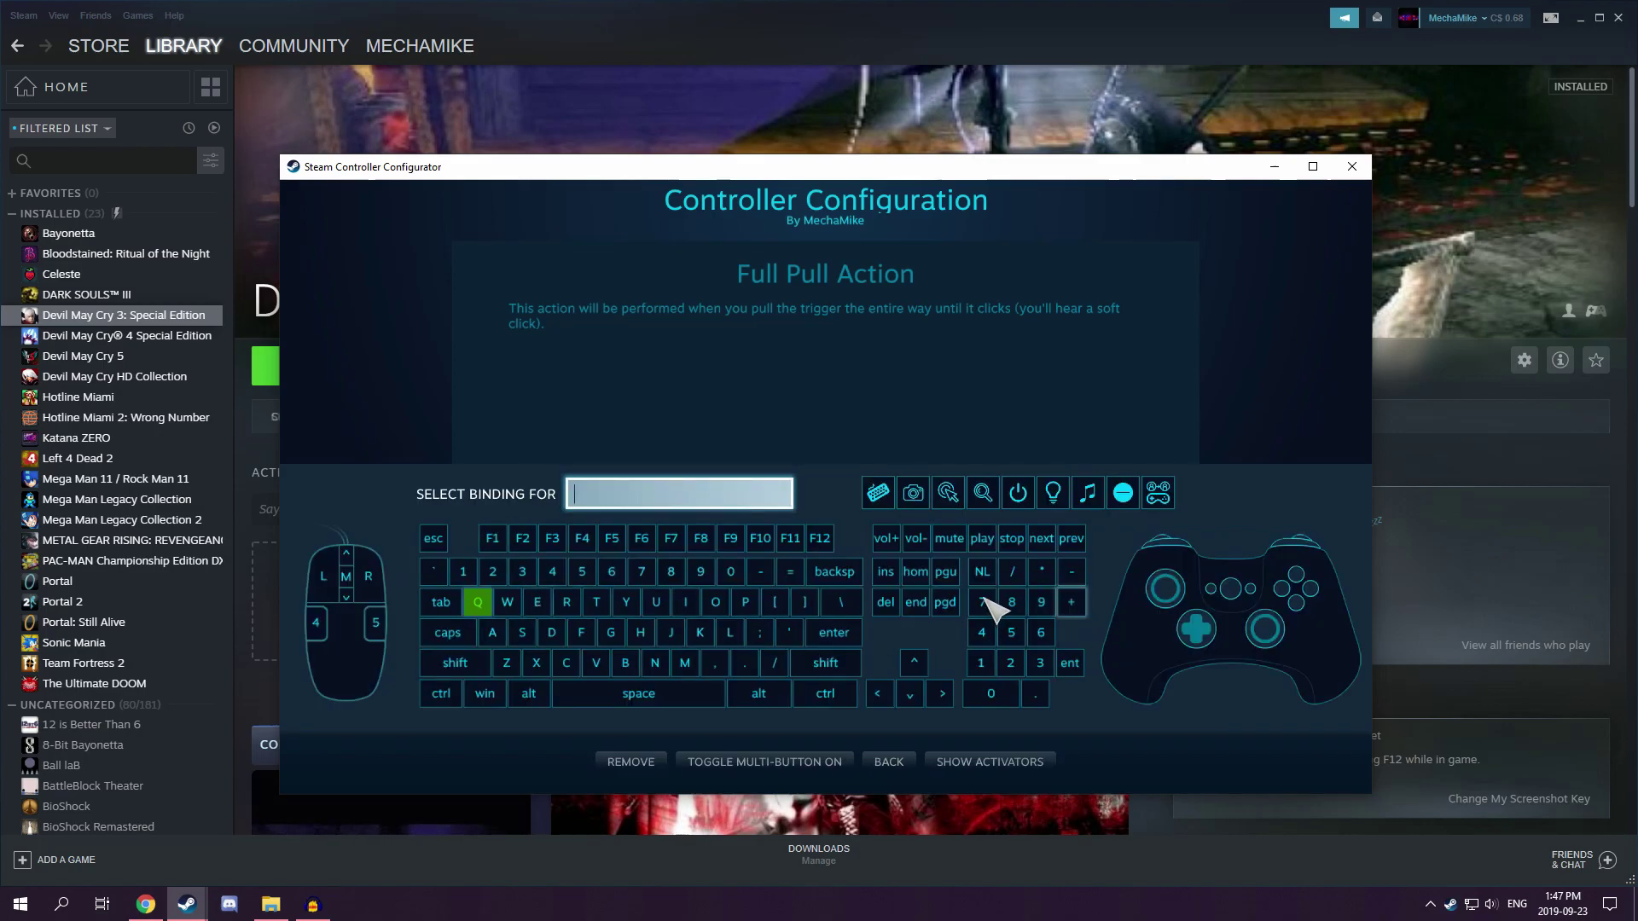
{"action": "left_click", "coordinate": [477, 602]}
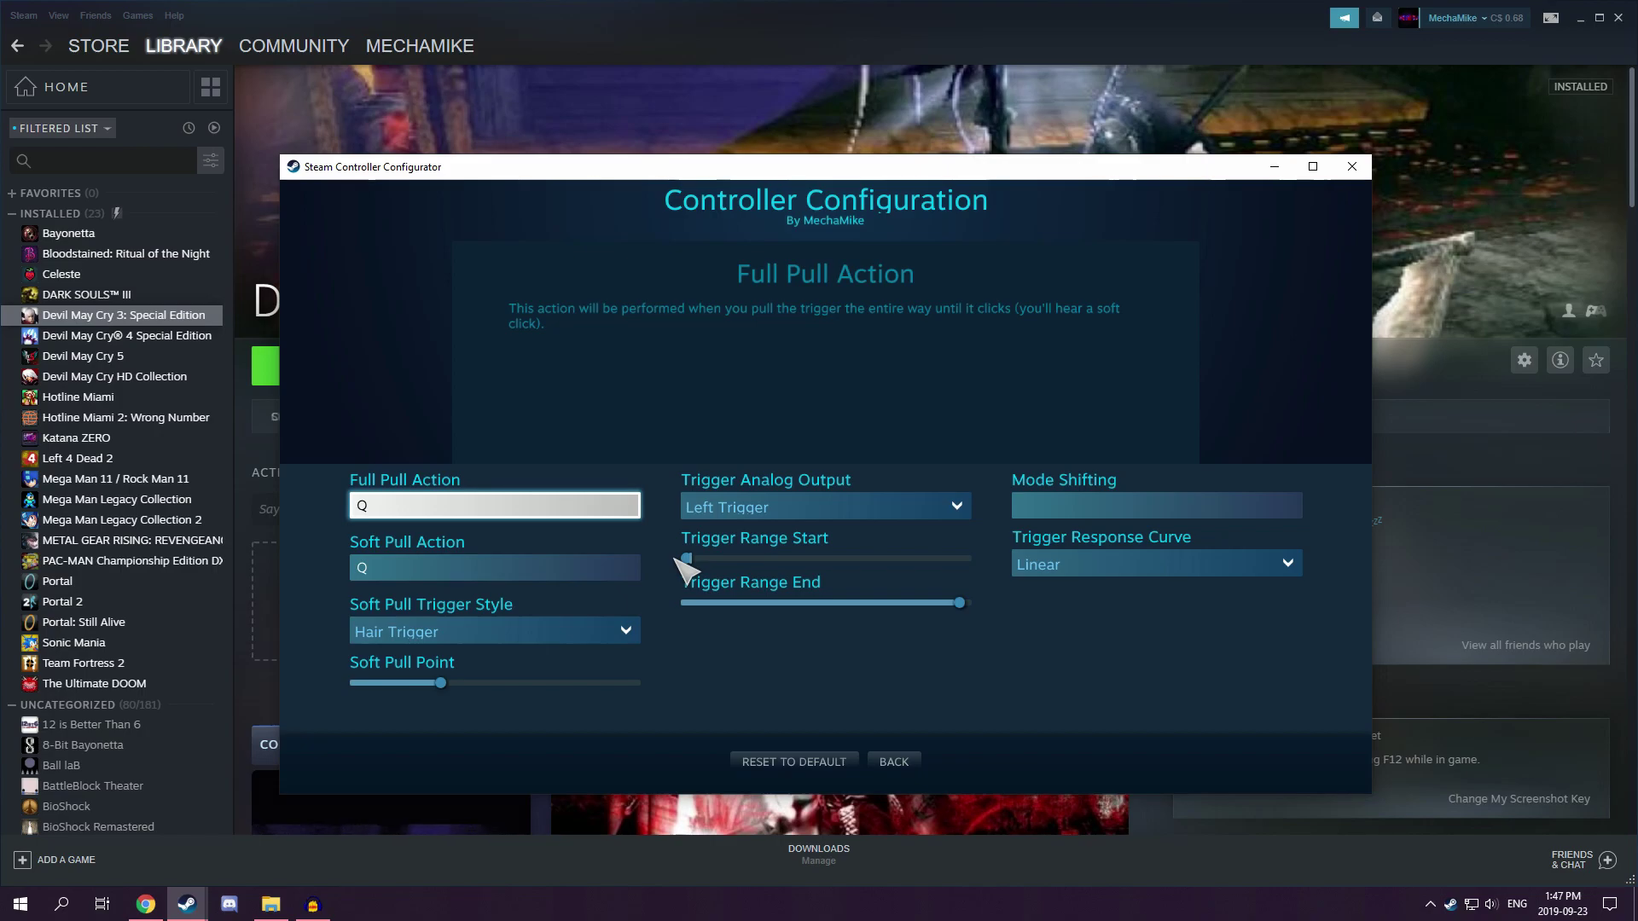
{"action": "left_click", "coordinate": [907, 758]}
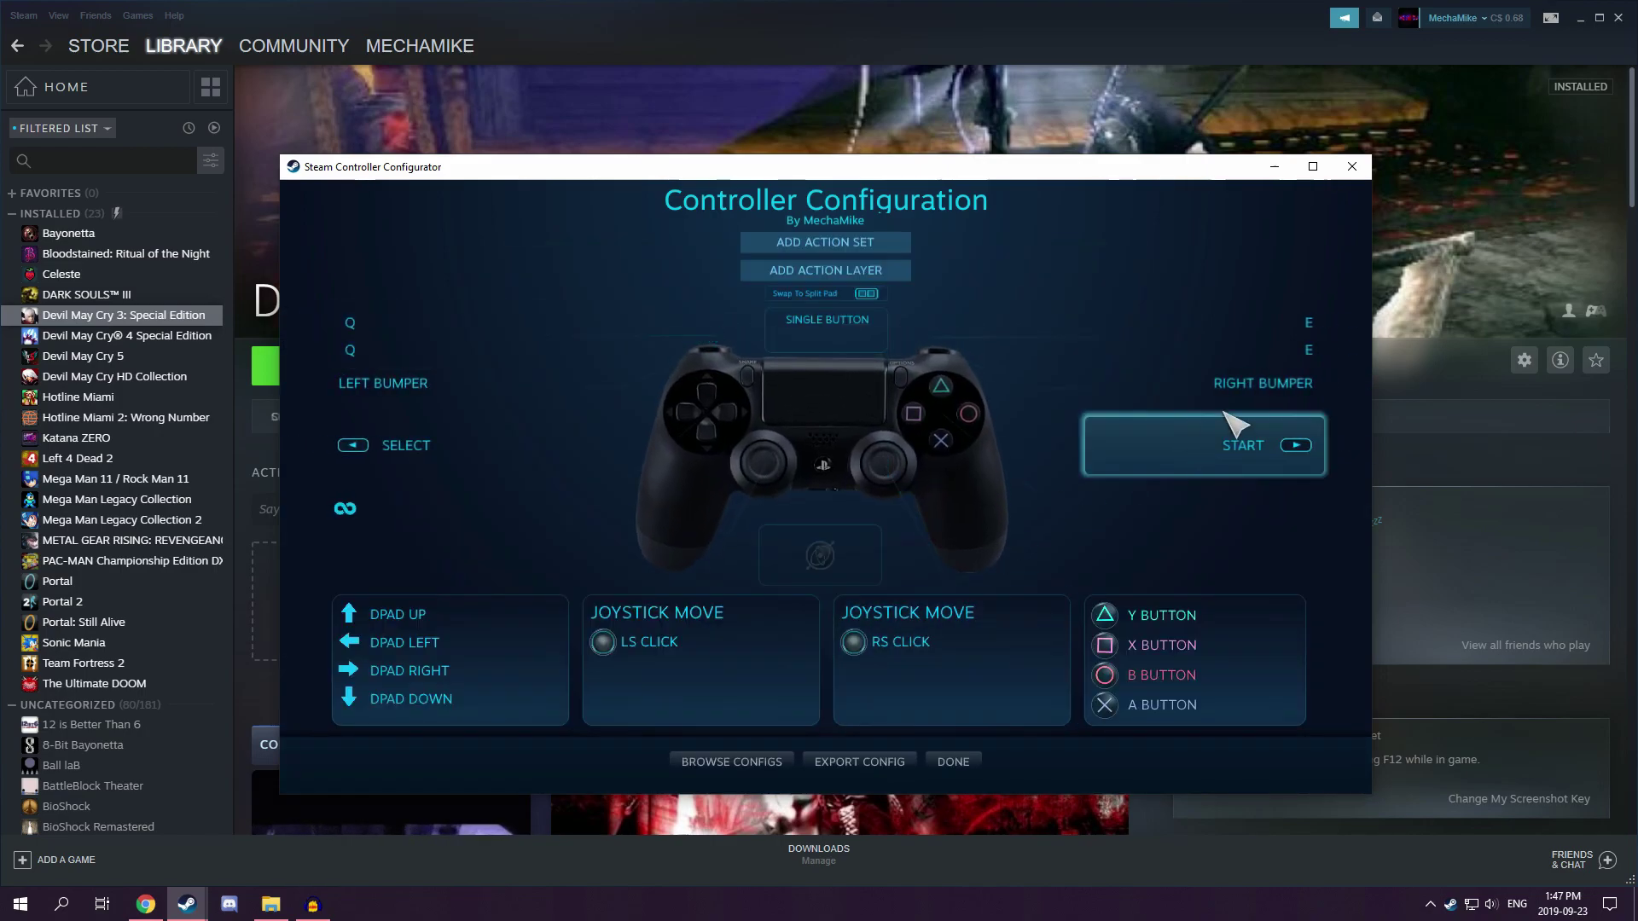
- Bind the right trigger's Full Pull Action and Soft Pull Action to the E key, and finish the controller configuration
{"action": "left_click", "coordinate": [1292, 332]}
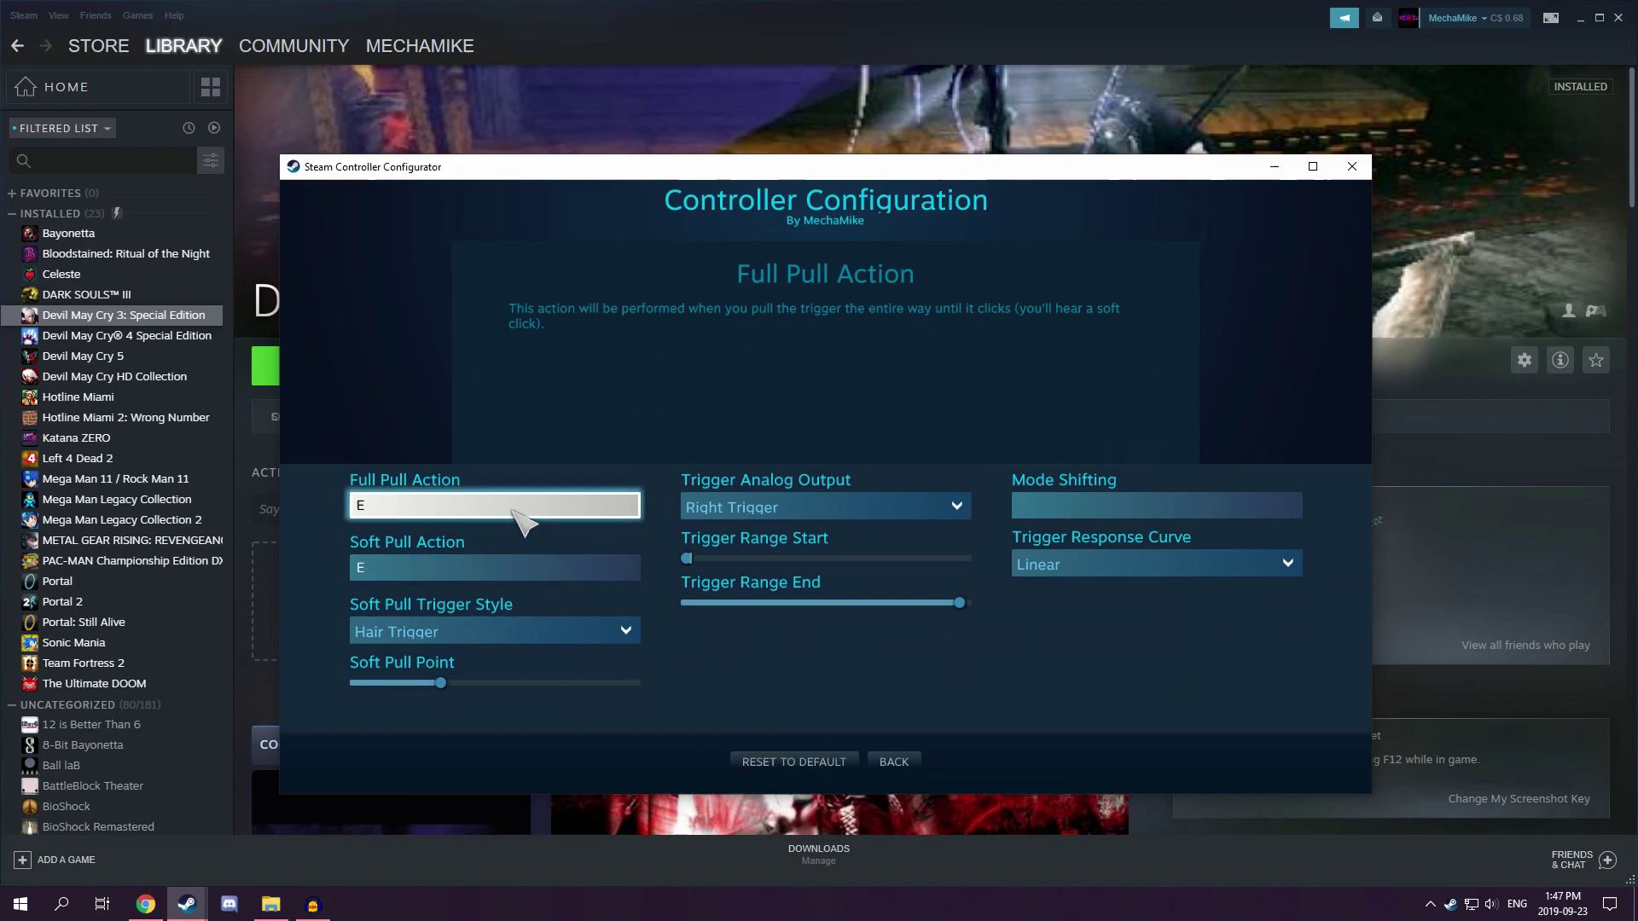
{"action": "left_click", "coordinate": [515, 514]}
{"action": "left_click", "coordinate": [538, 603]}
{"action": "left_click", "coordinate": [476, 574]}
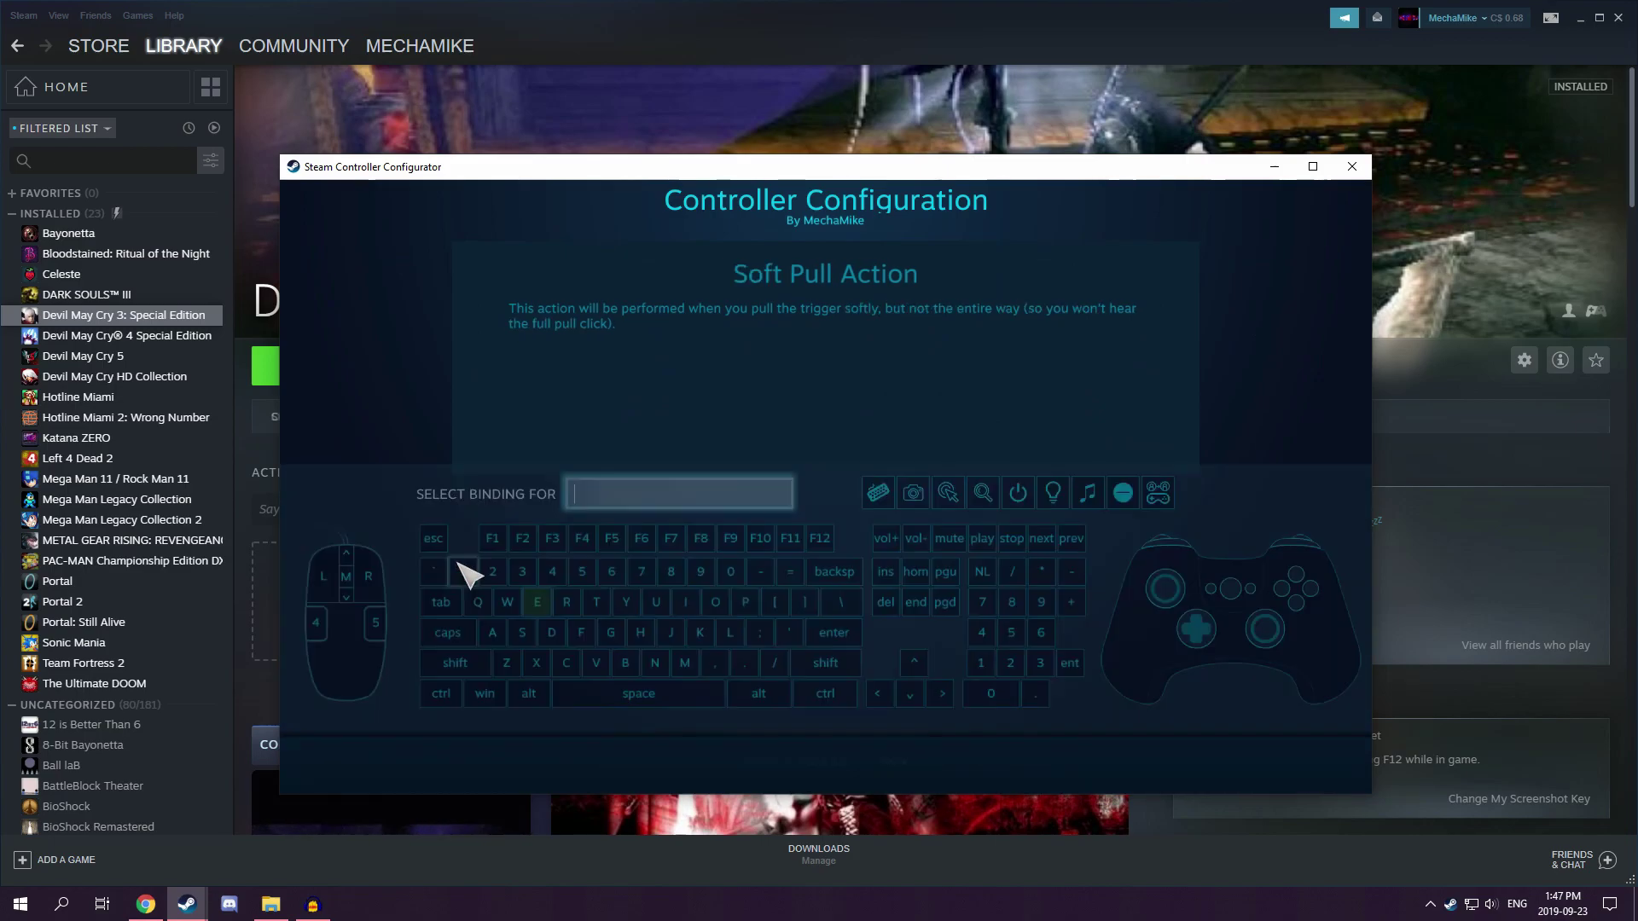
{"action": "left_click", "coordinate": [537, 602]}
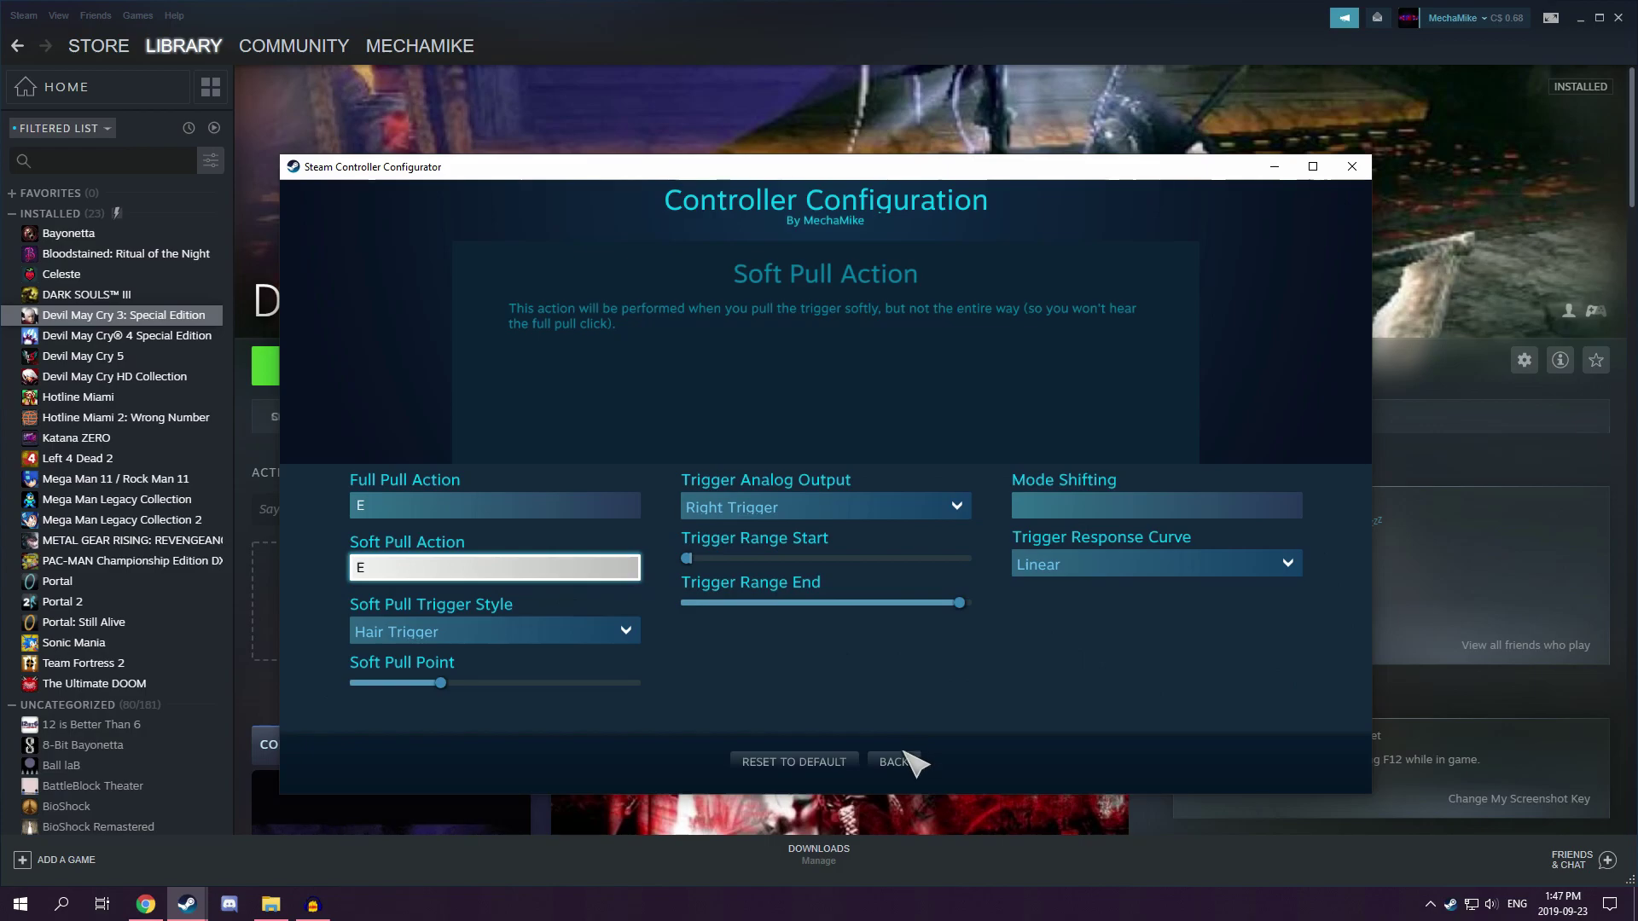
{"action": "left_click", "coordinate": [910, 761]}
{"action": "left_click", "coordinate": [954, 764]}
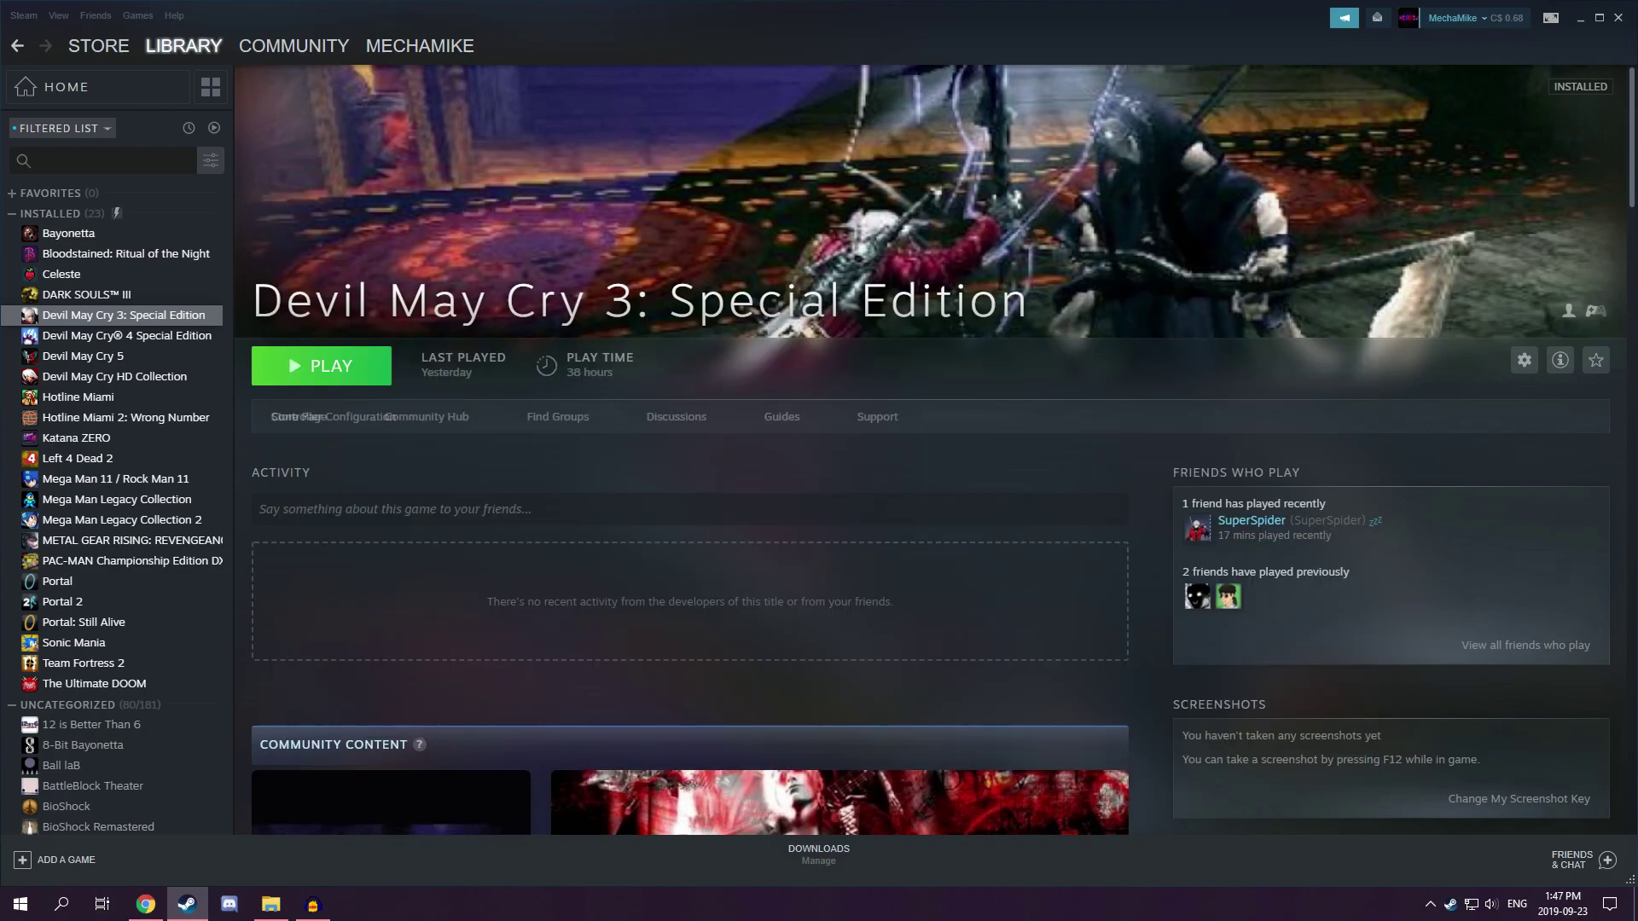
- Launch Devil May Cry 3: Special Edition and load Dante's save file in slot 1
{"action": "left_click", "coordinate": [321, 365]}
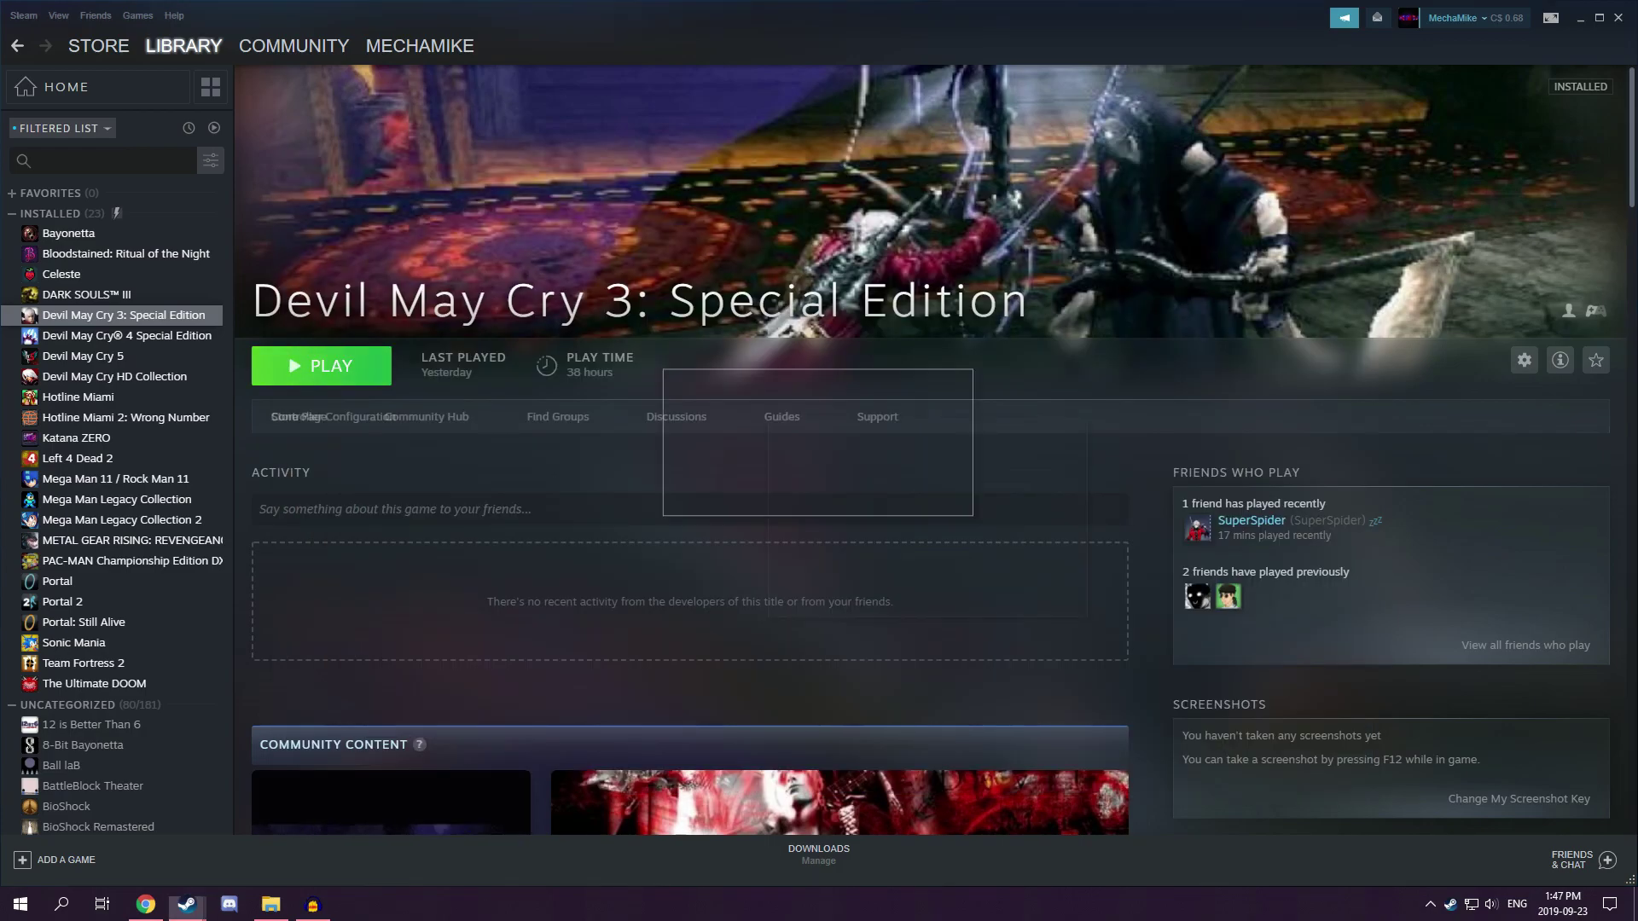
{"action": "left_click", "coordinate": [844, 500]}
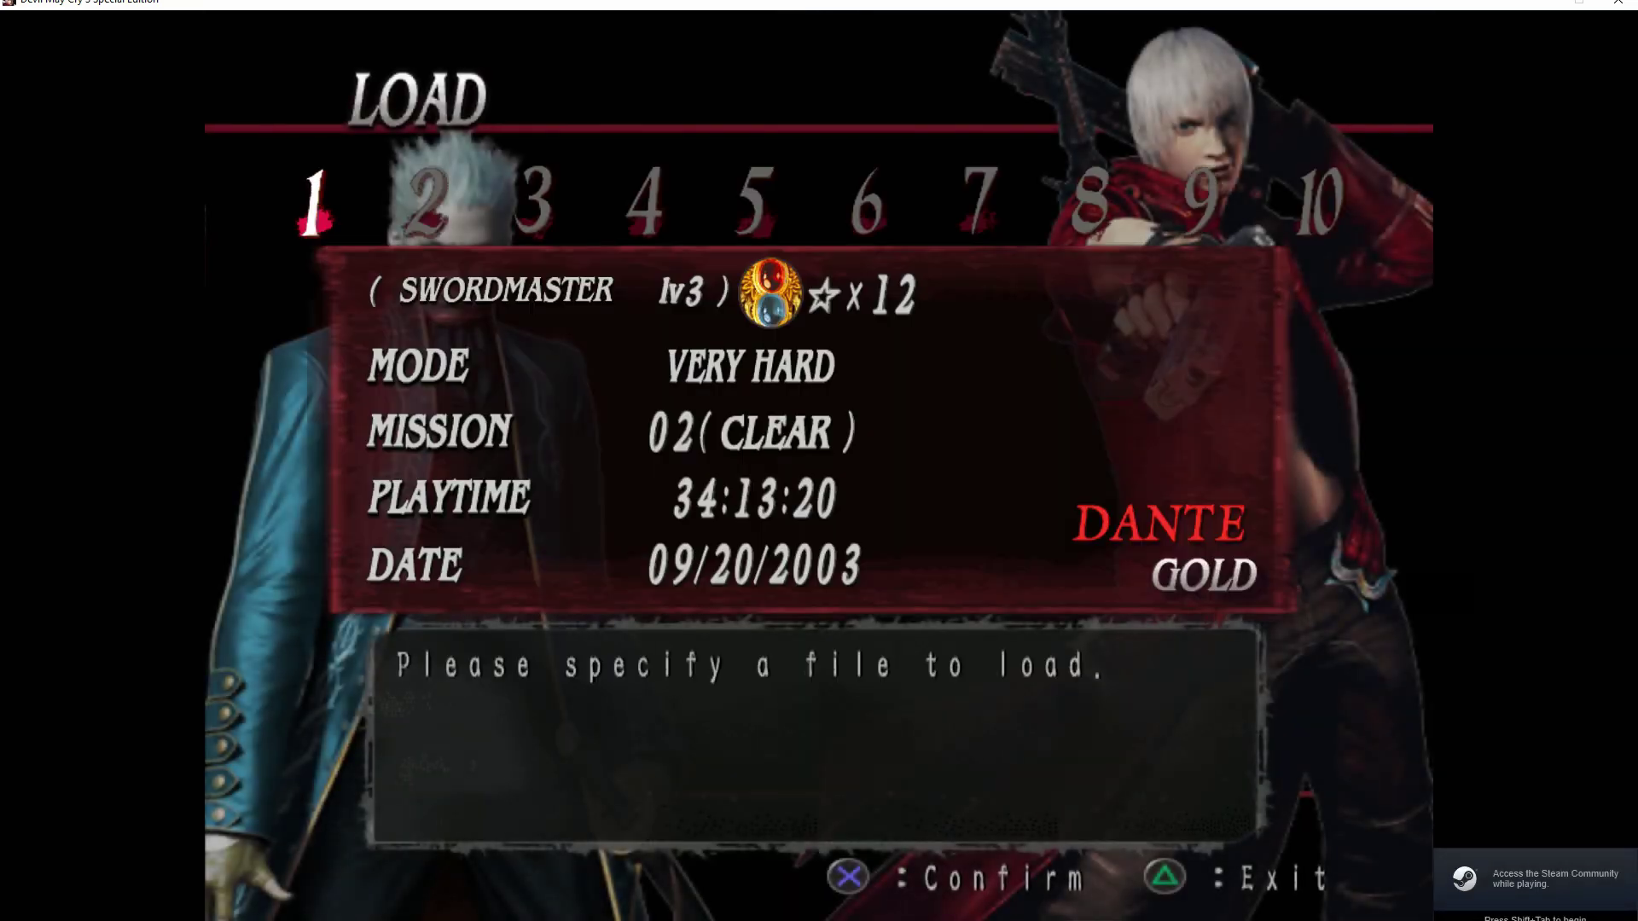
{"action": "key", "text": "Right"}
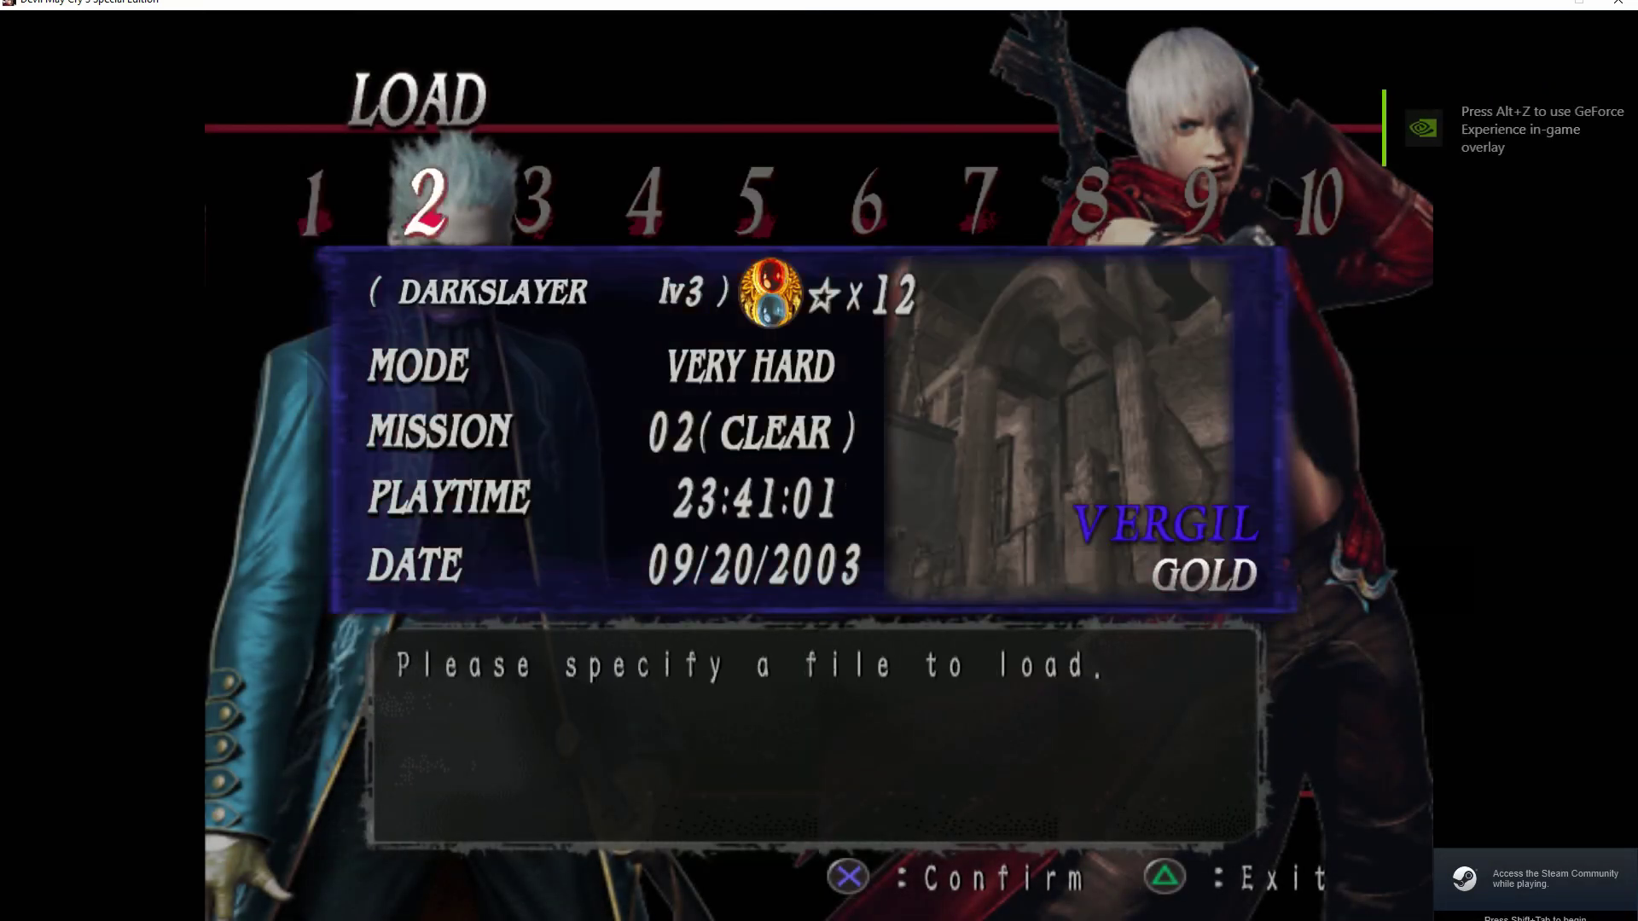
{"action": "key", "text": "Left"}
{"action": "key", "text": "Return"}
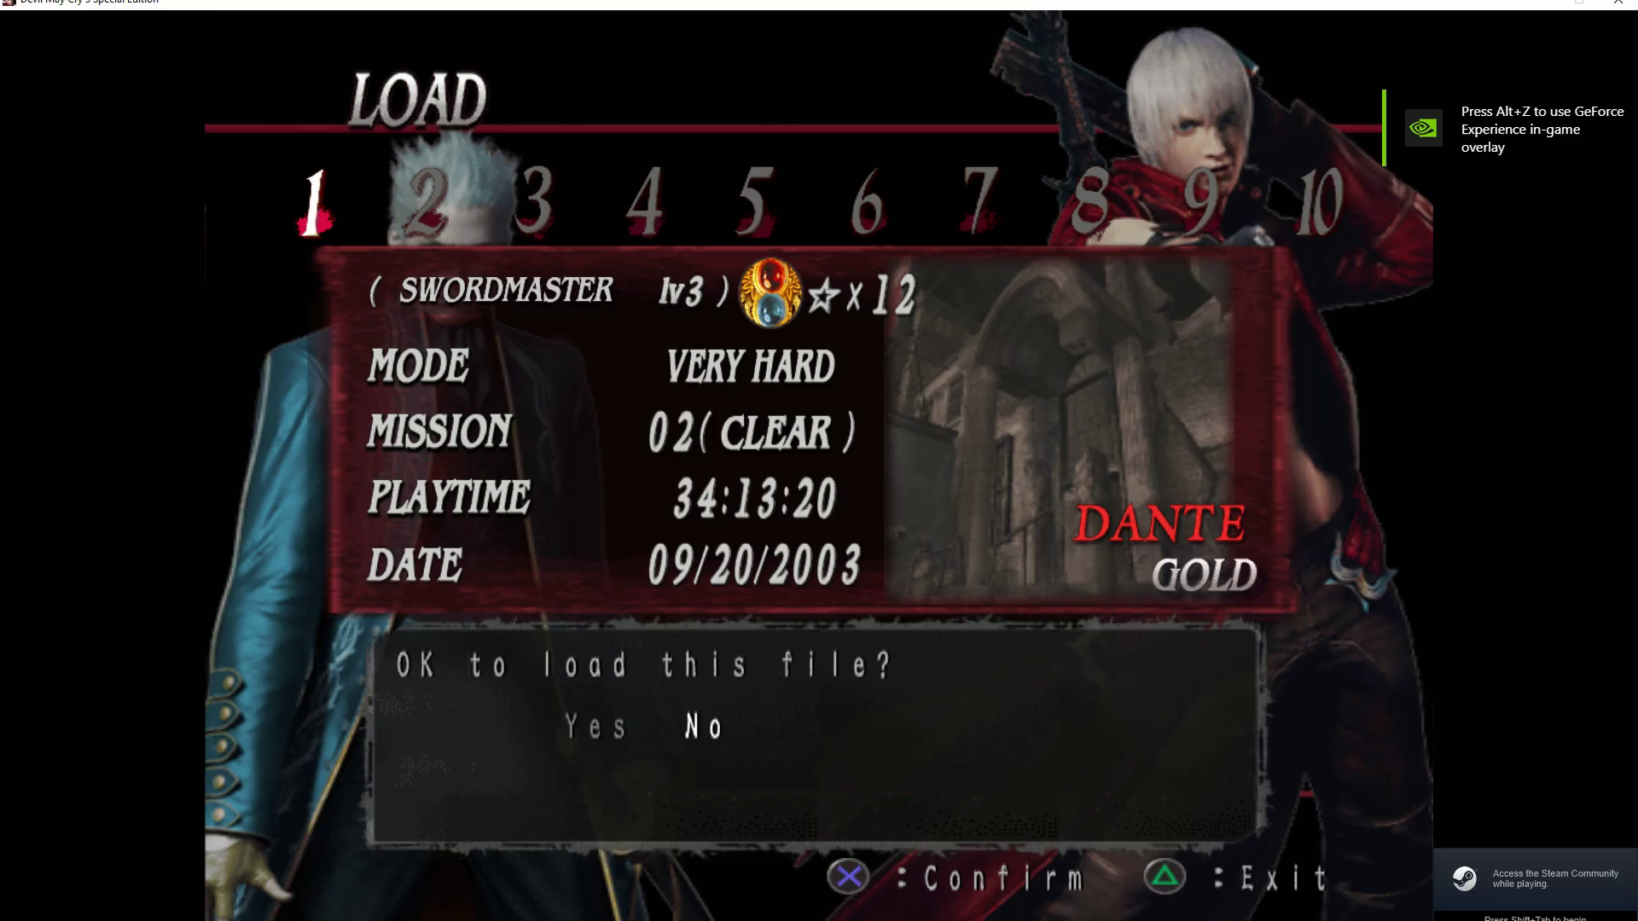
{"action": "key", "text": "Left"}
{"action": "key", "text": "Return"}
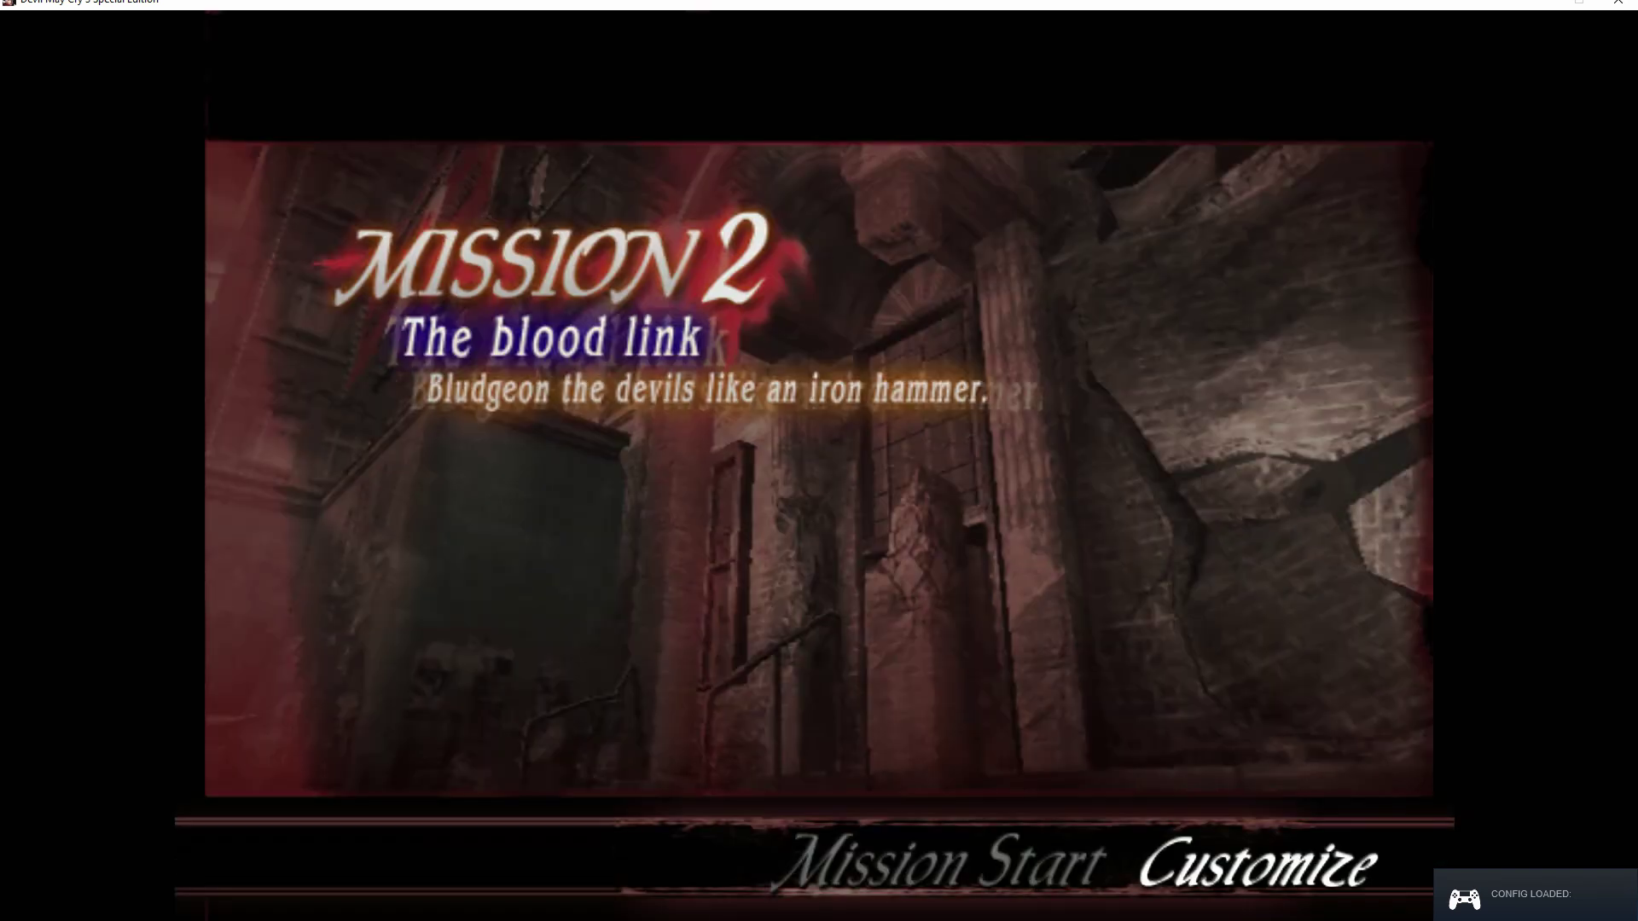
- Start Mission 2 and test switching between styles while jumping around Dante's Office: Front
{"action": "key", "text": "Left"}
{"action": "key", "text": "Return"}
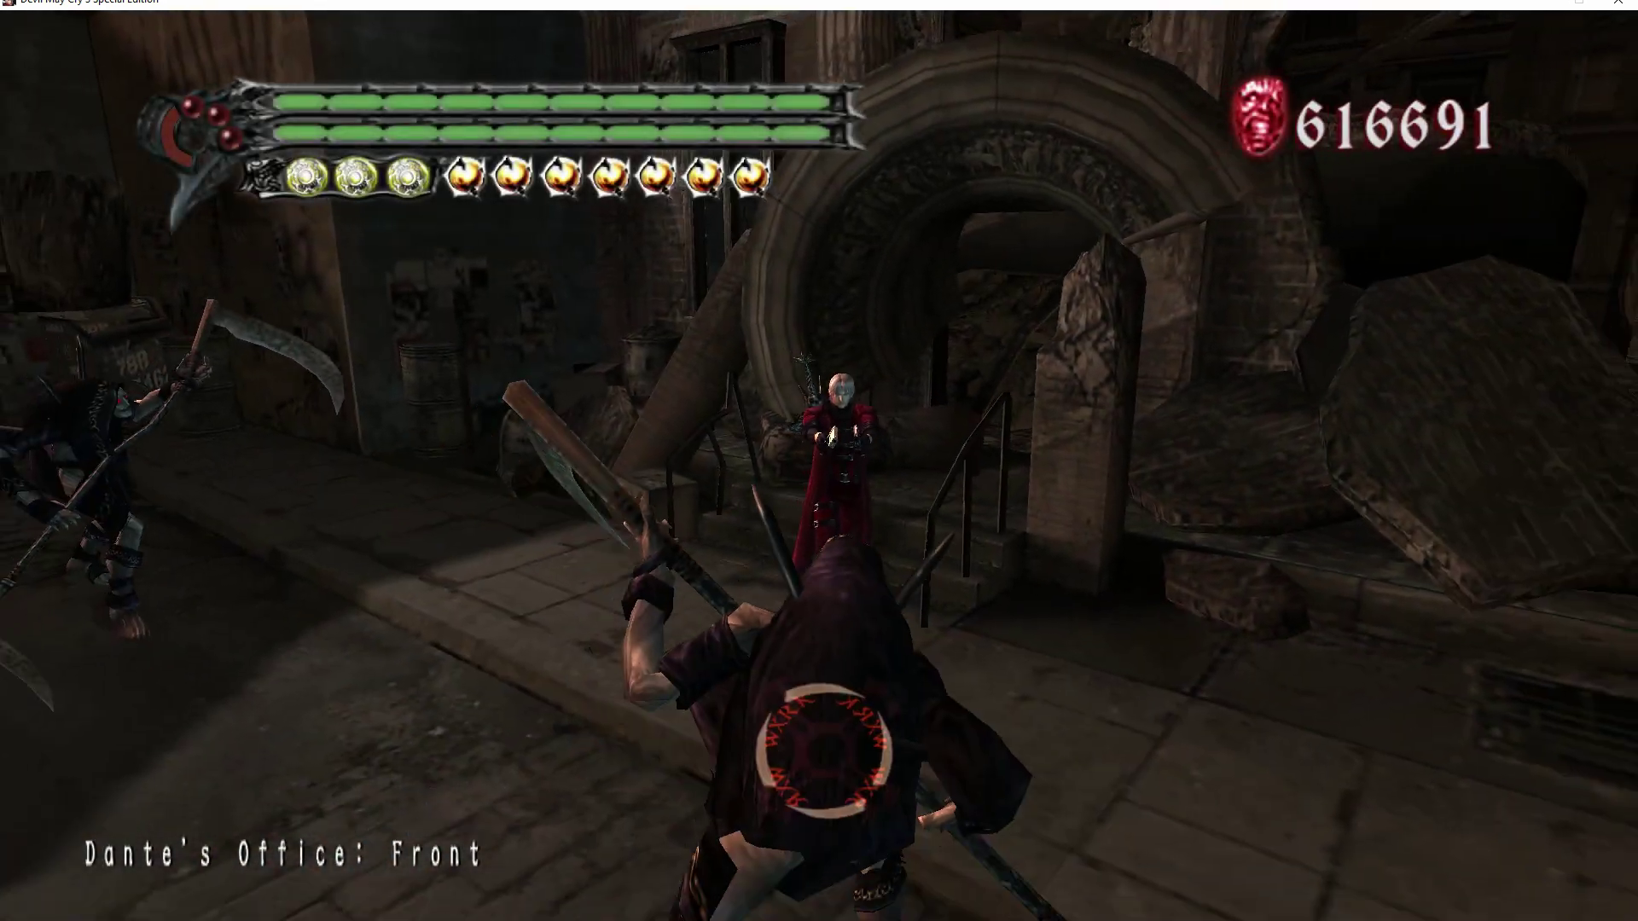
{"action": "key", "text": "space"}
{"action": "key", "text": "1"}
{"action": "key", "text": "space"}
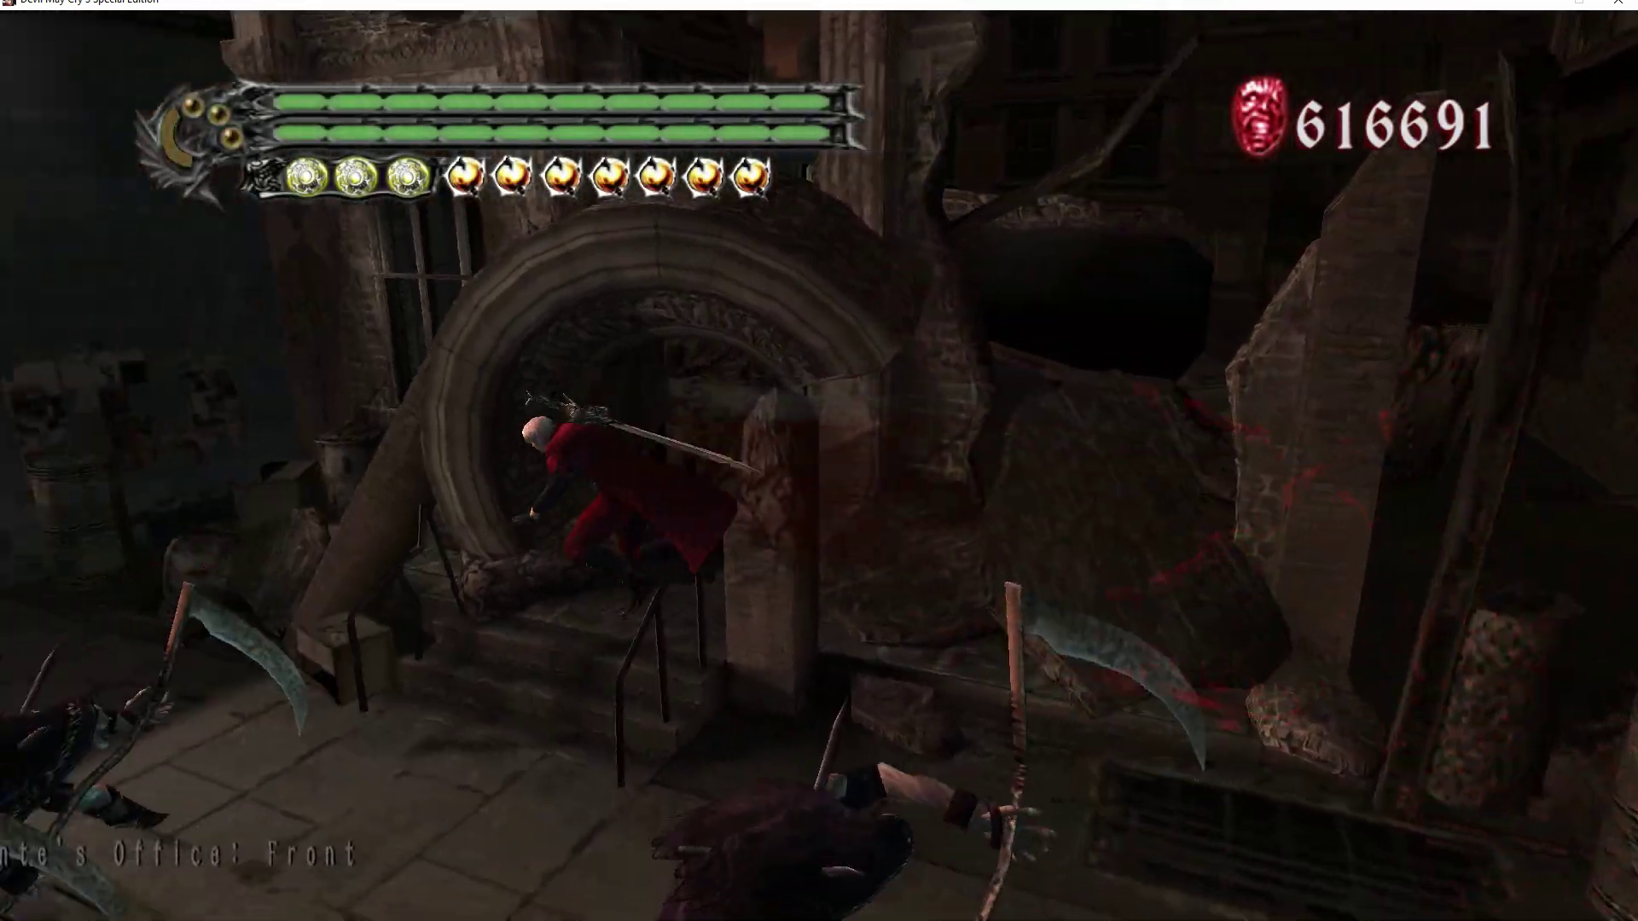
{"action": "key", "text": "space"}
{"action": "key", "text": "space"}
{"action": "key", "text": "space"}
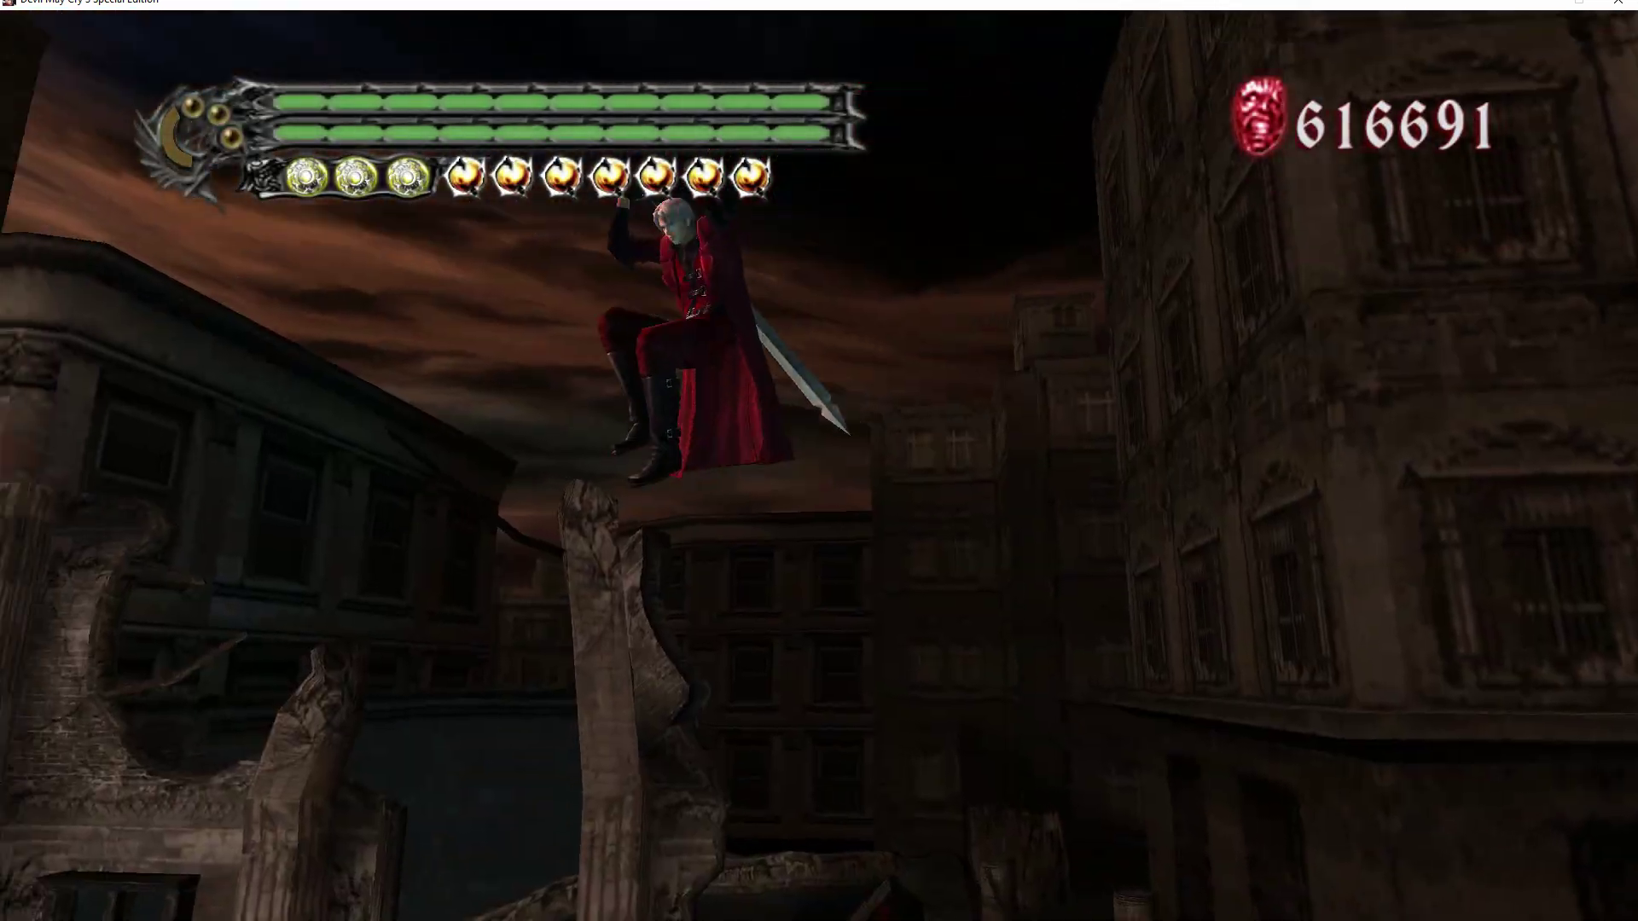
{"action": "key", "text": "3"}
{"action": "key", "text": "e"}
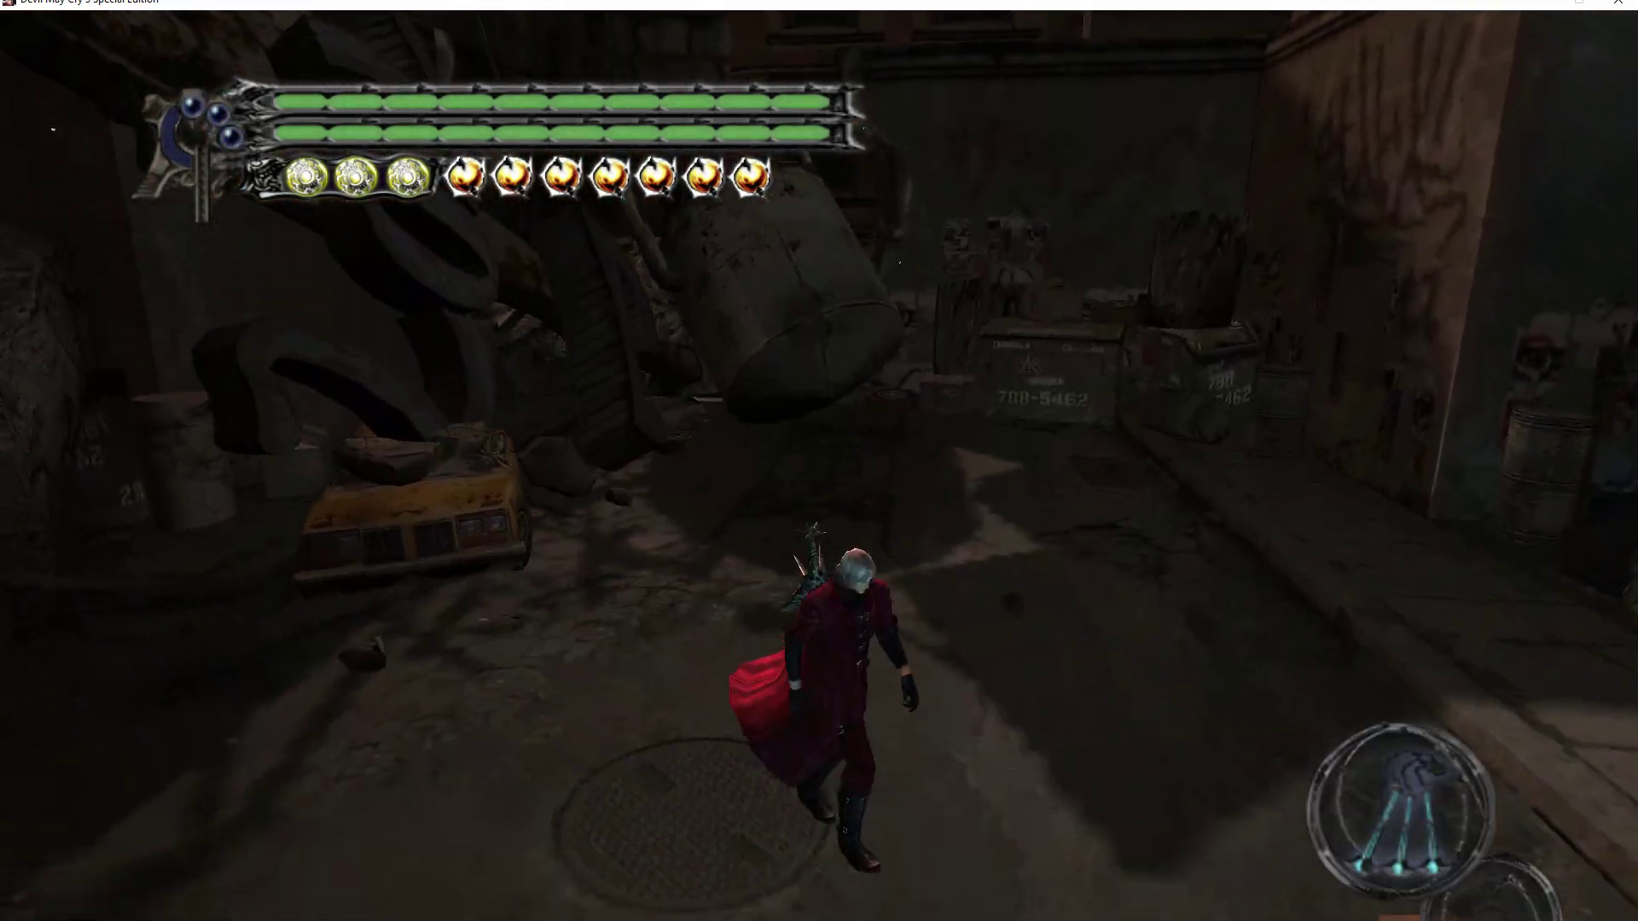
- Test cycling through the melee and ranged weapons while fighting the enemies in Mission 2
{"action": "key", "text": "q"}
{"action": "key", "text": "space"}
{"action": "key", "text": "q"}
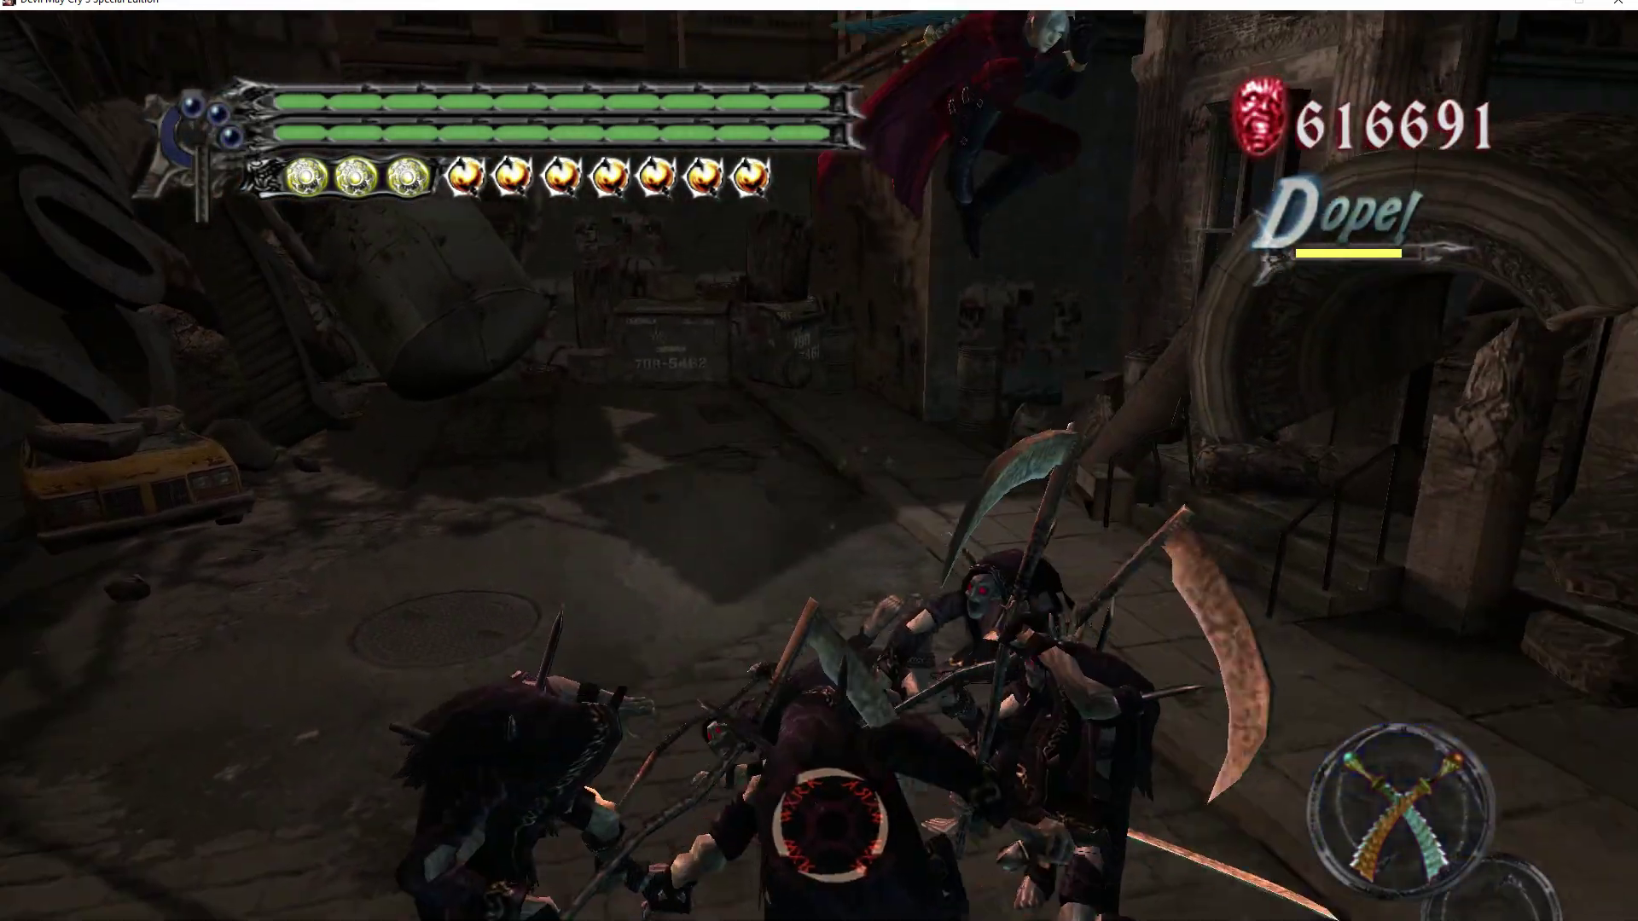
{"action": "key", "text": "space"}
{"action": "key", "text": "q"}
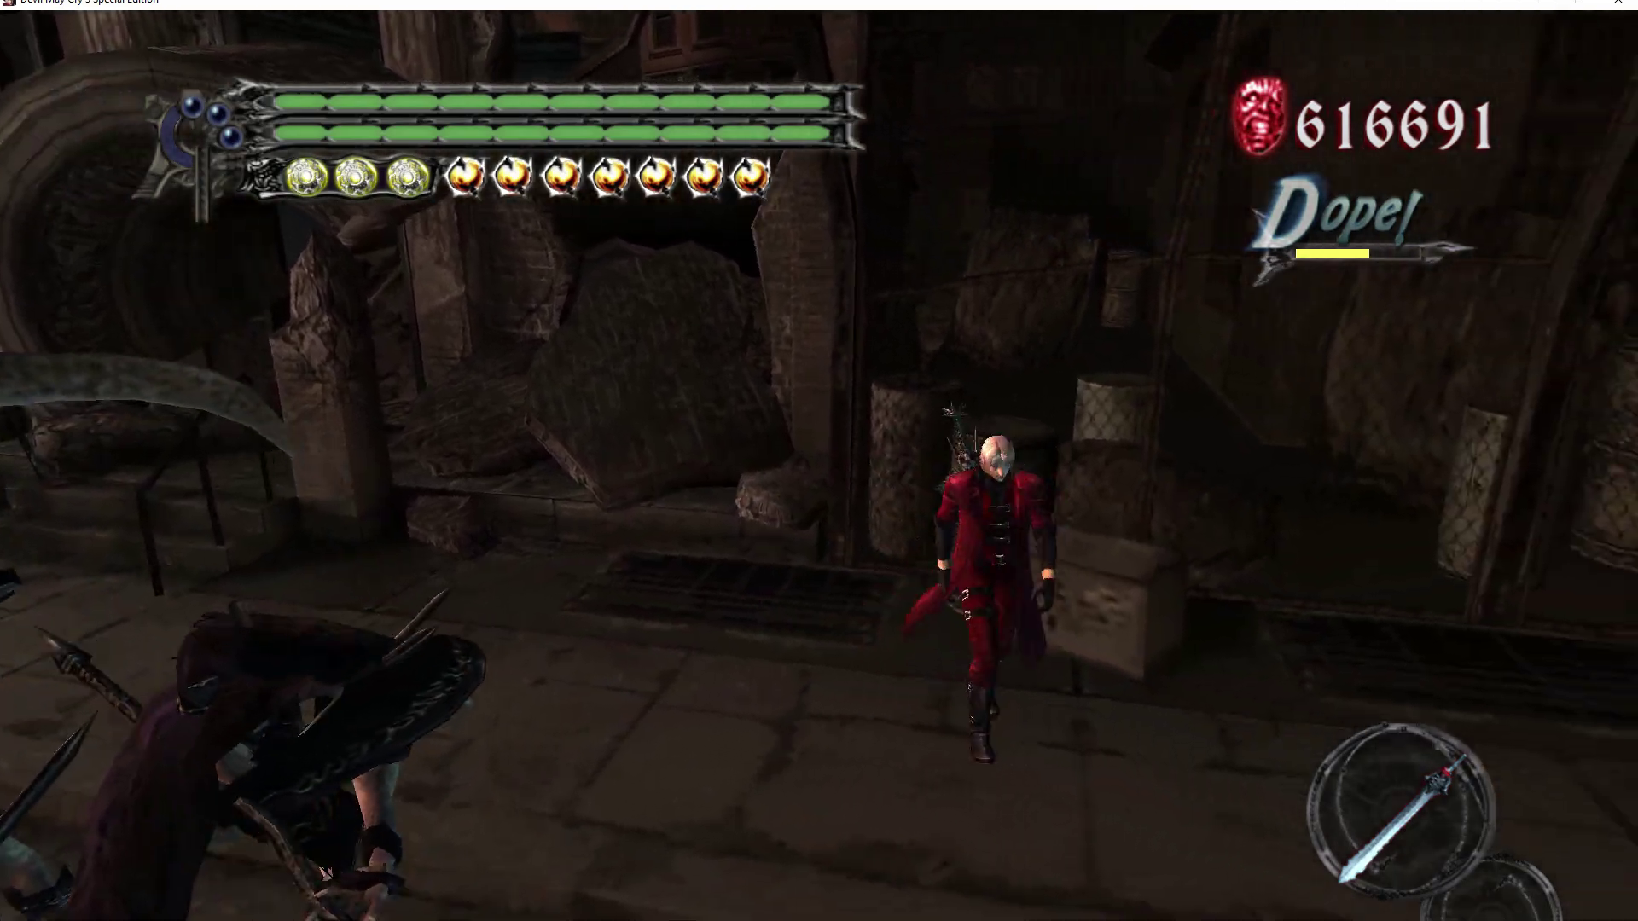
{"action": "key", "text": "e"}
{"action": "key", "text": "e"}
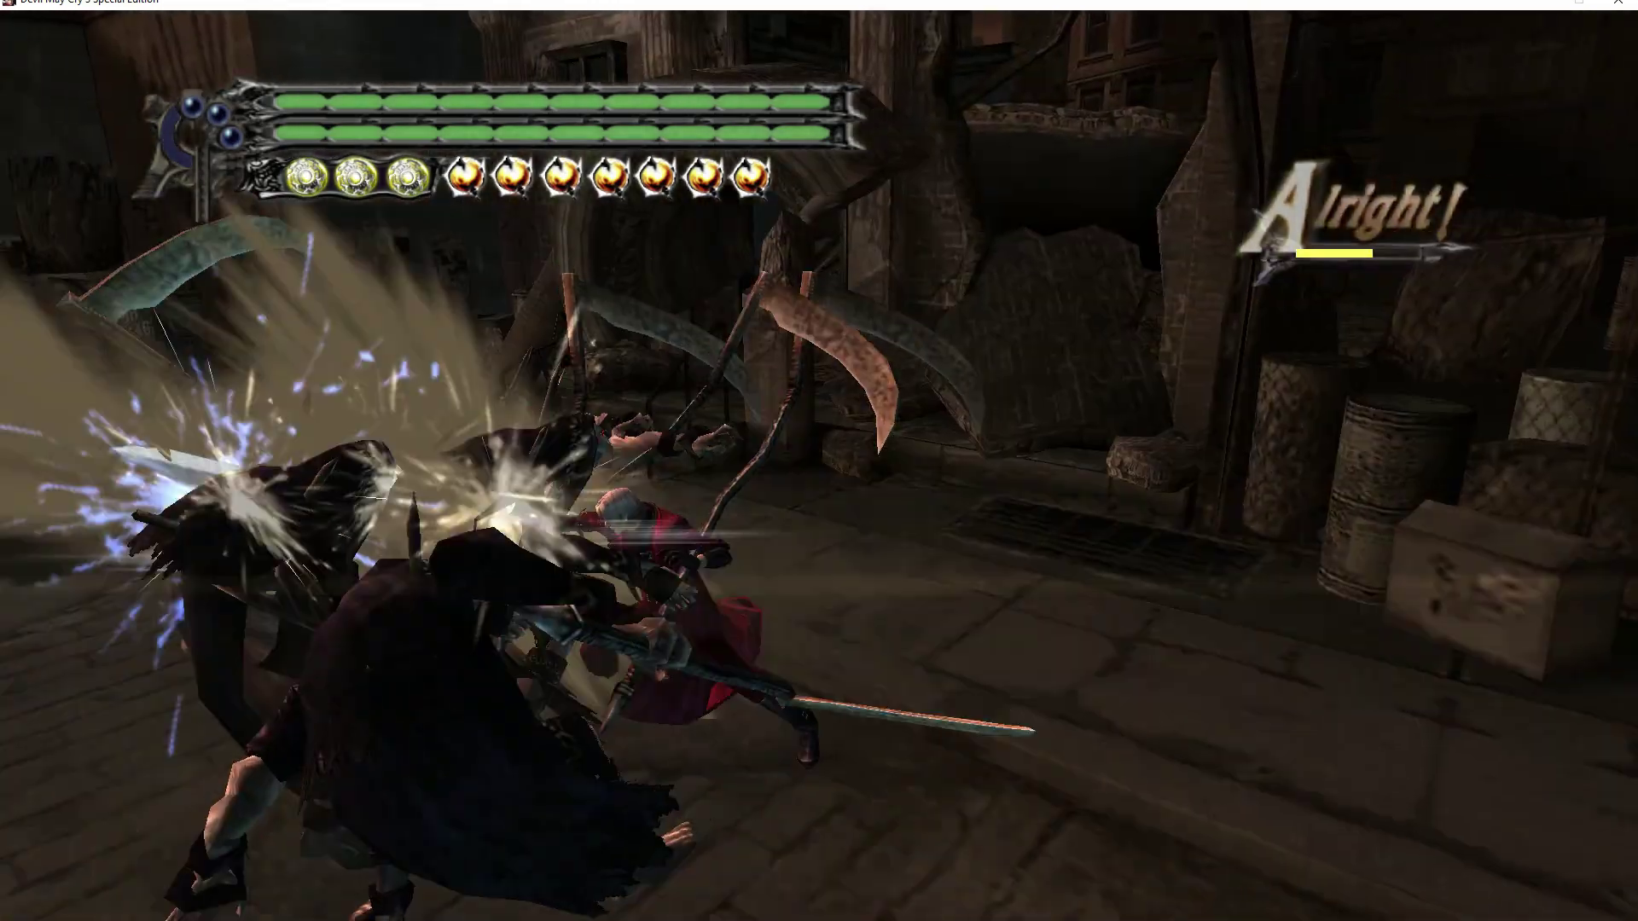
{"action": "key", "text": "e"}
{"action": "key", "text": "e"}
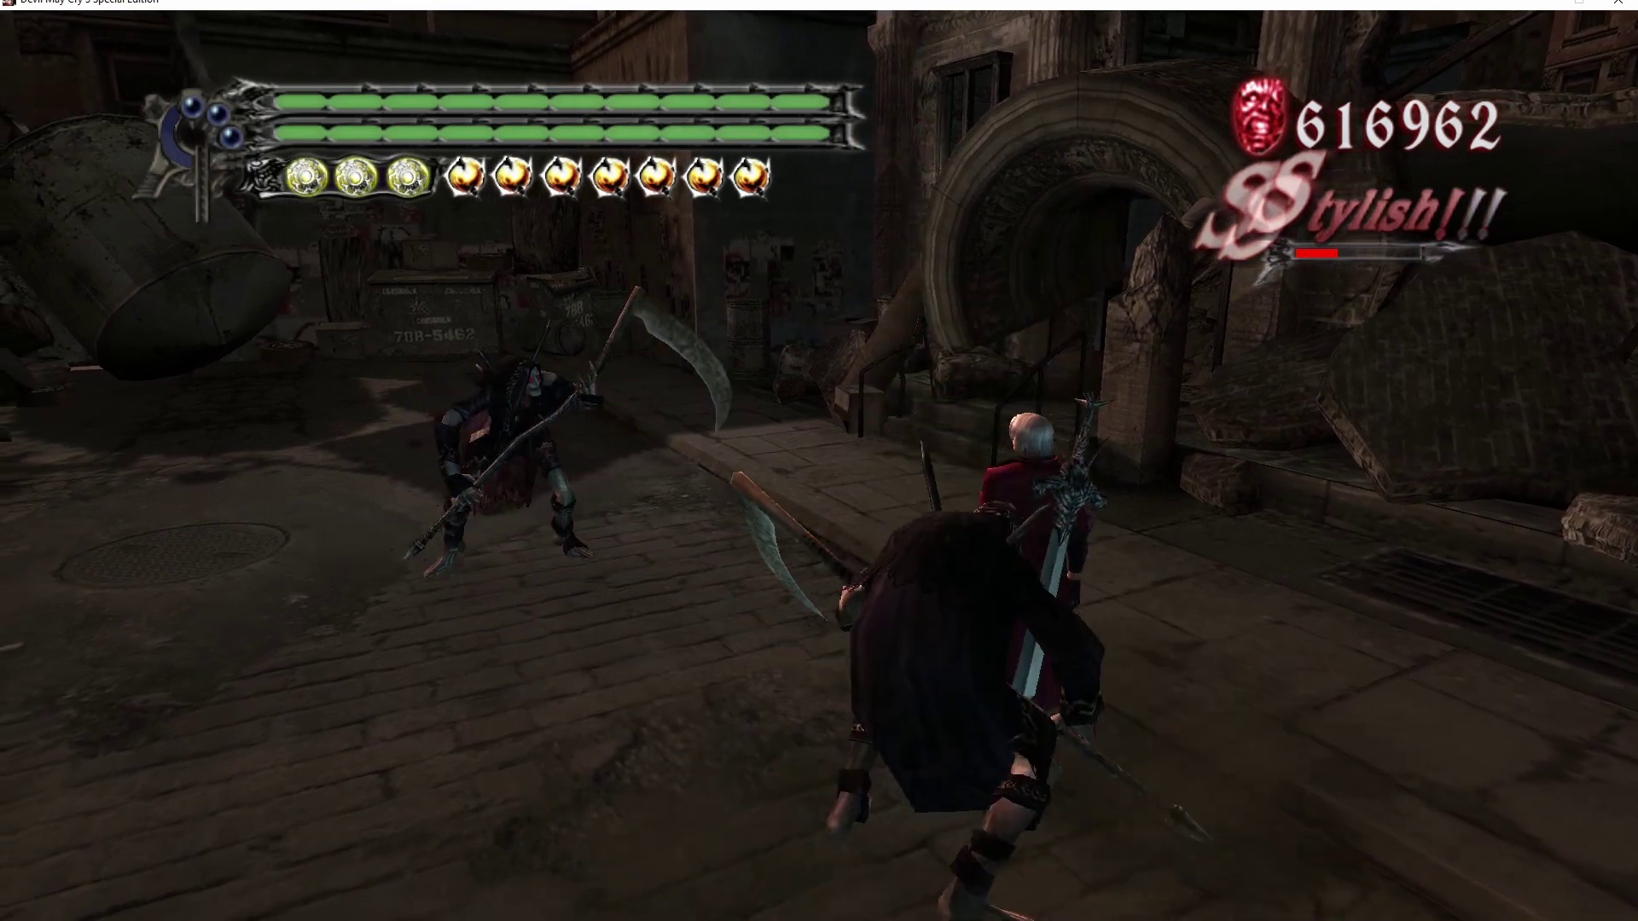
{"action": "key", "text": "q"}
{"action": "key", "text": "q"}
{"action": "key", "text": "e"}
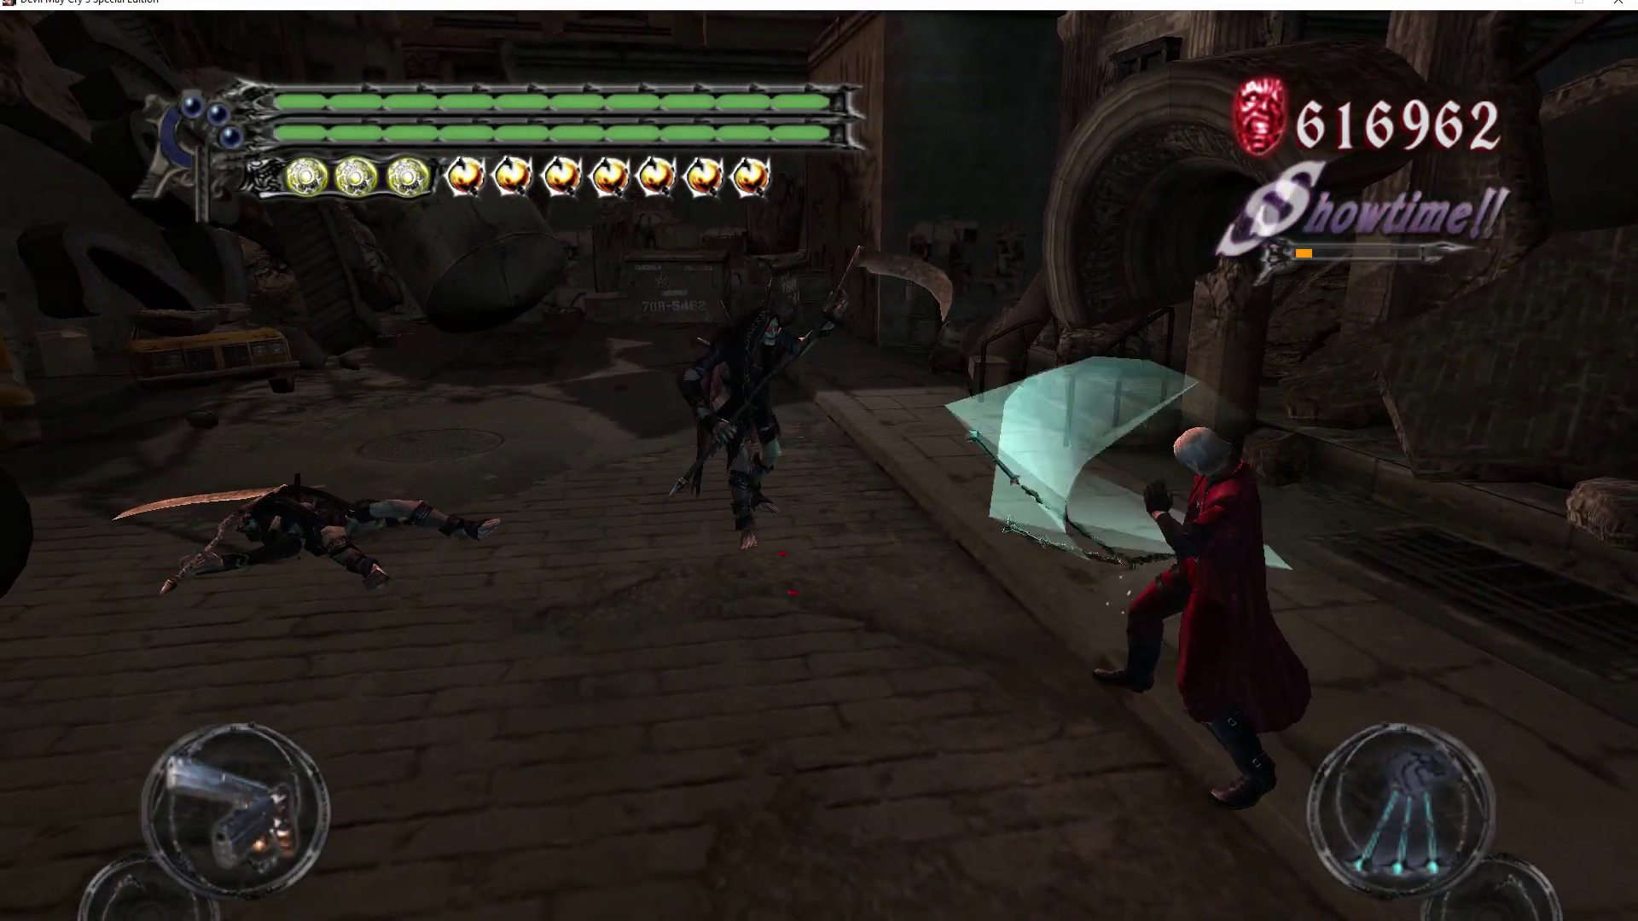
{"action": "key", "text": "q"}
{"action": "key", "text": "e"}
{"action": "key", "text": "q"}
{"action": "key", "text": "e"}
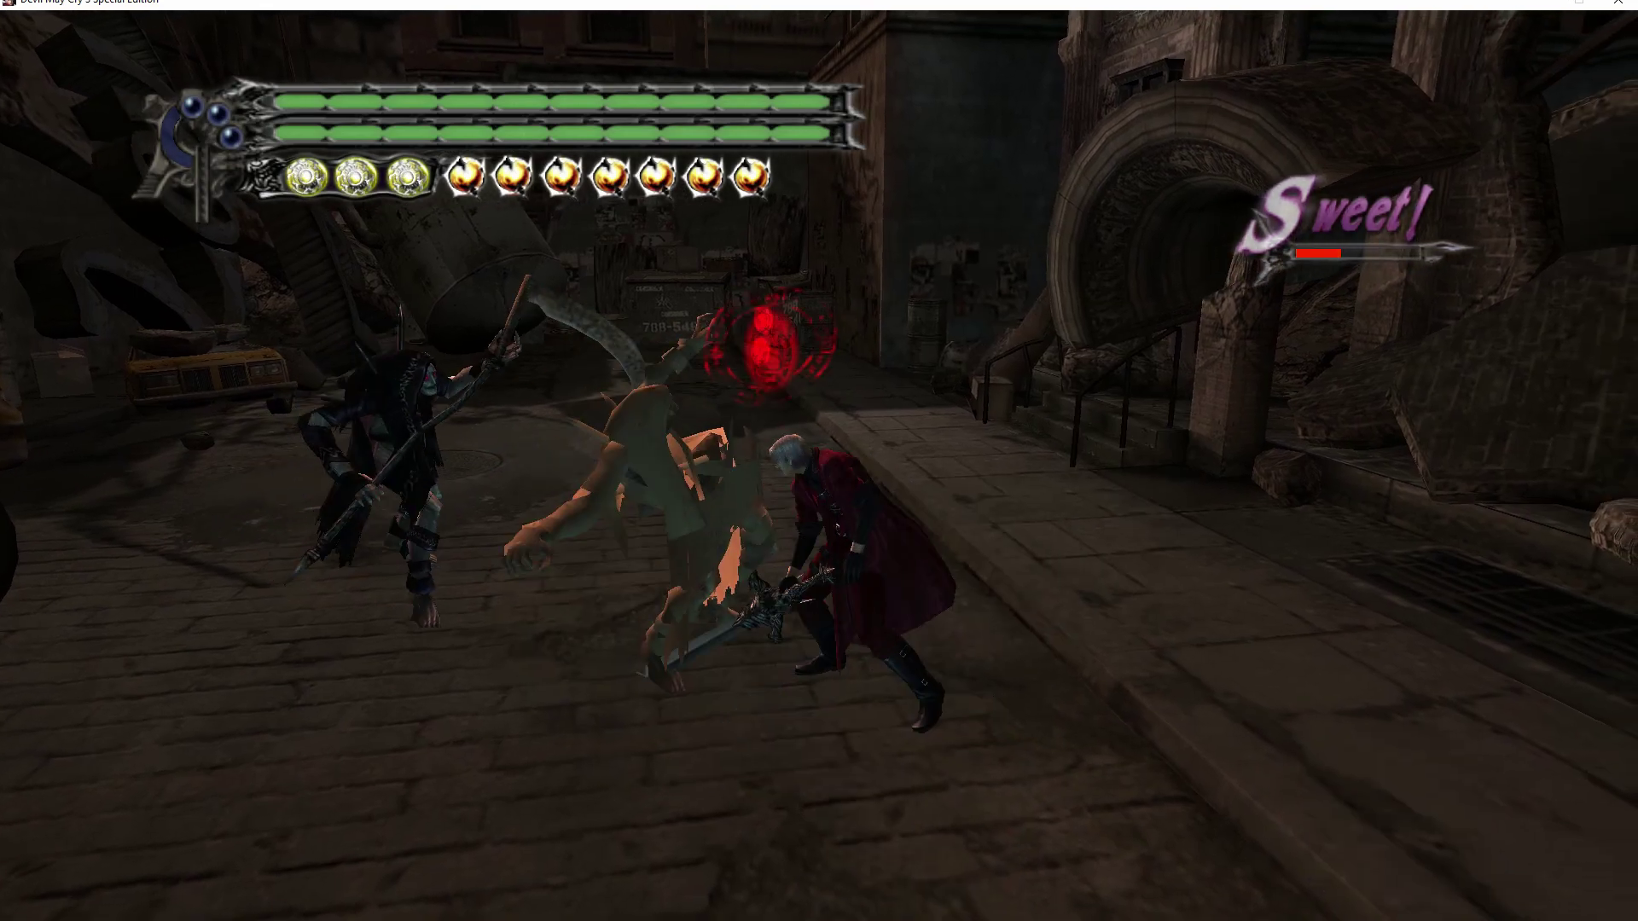
- Quit the game and bring up the Devil May Cry 3 folder in File Explorer
{"action": "key", "text": "Escape"}
{"action": "key", "text": "alt+Tab"}
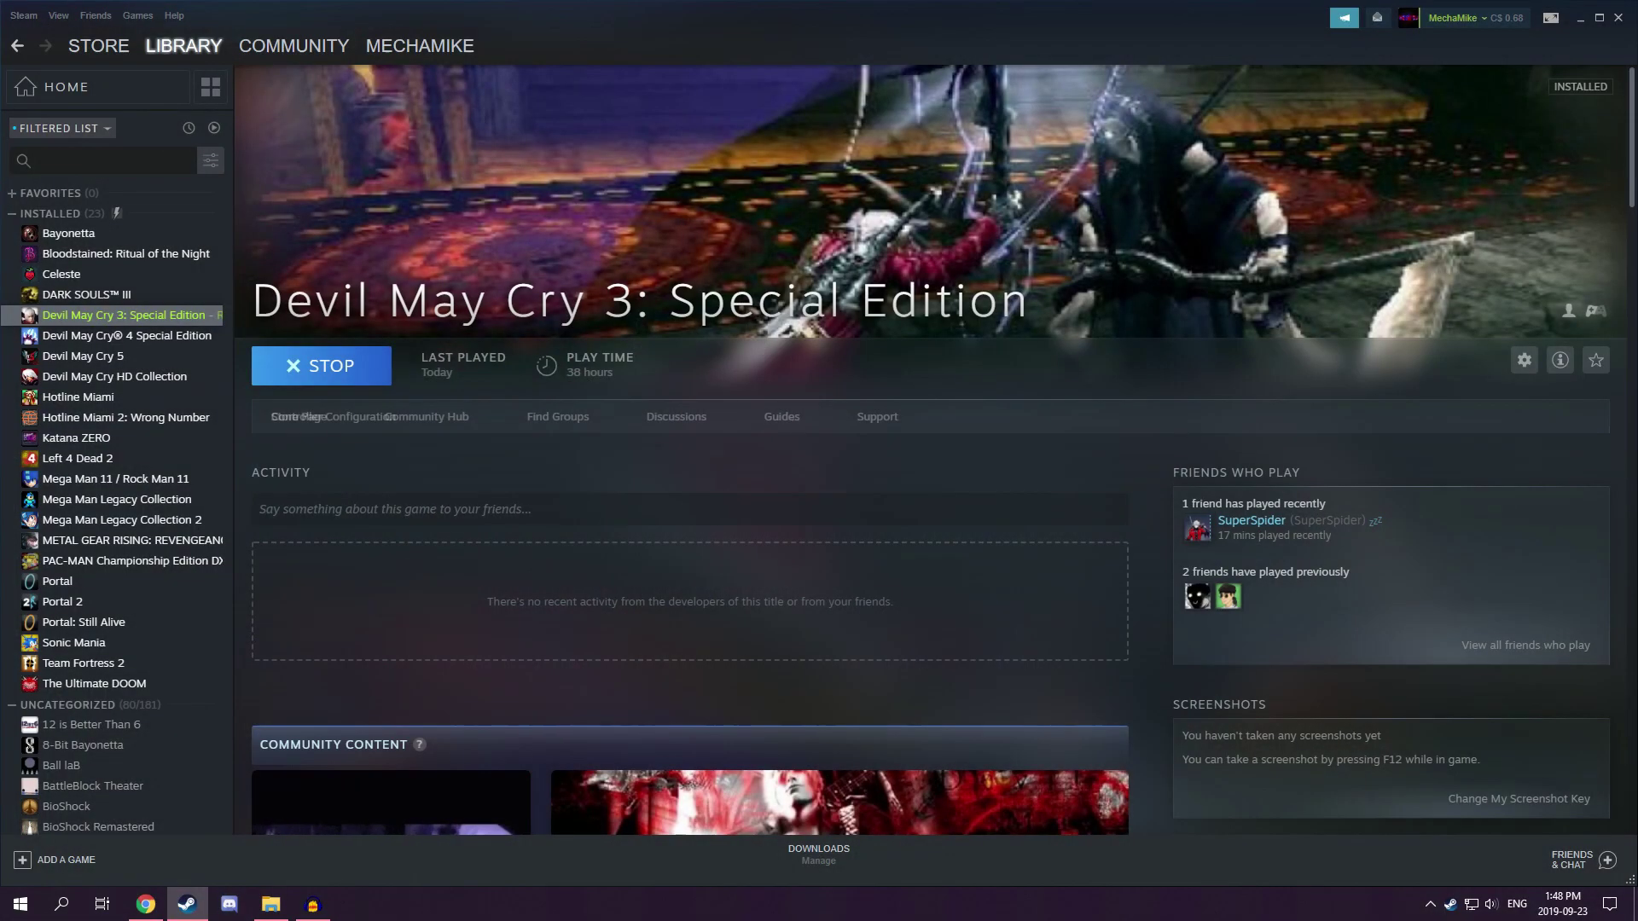
{"action": "left_click", "coordinate": [271, 904]}
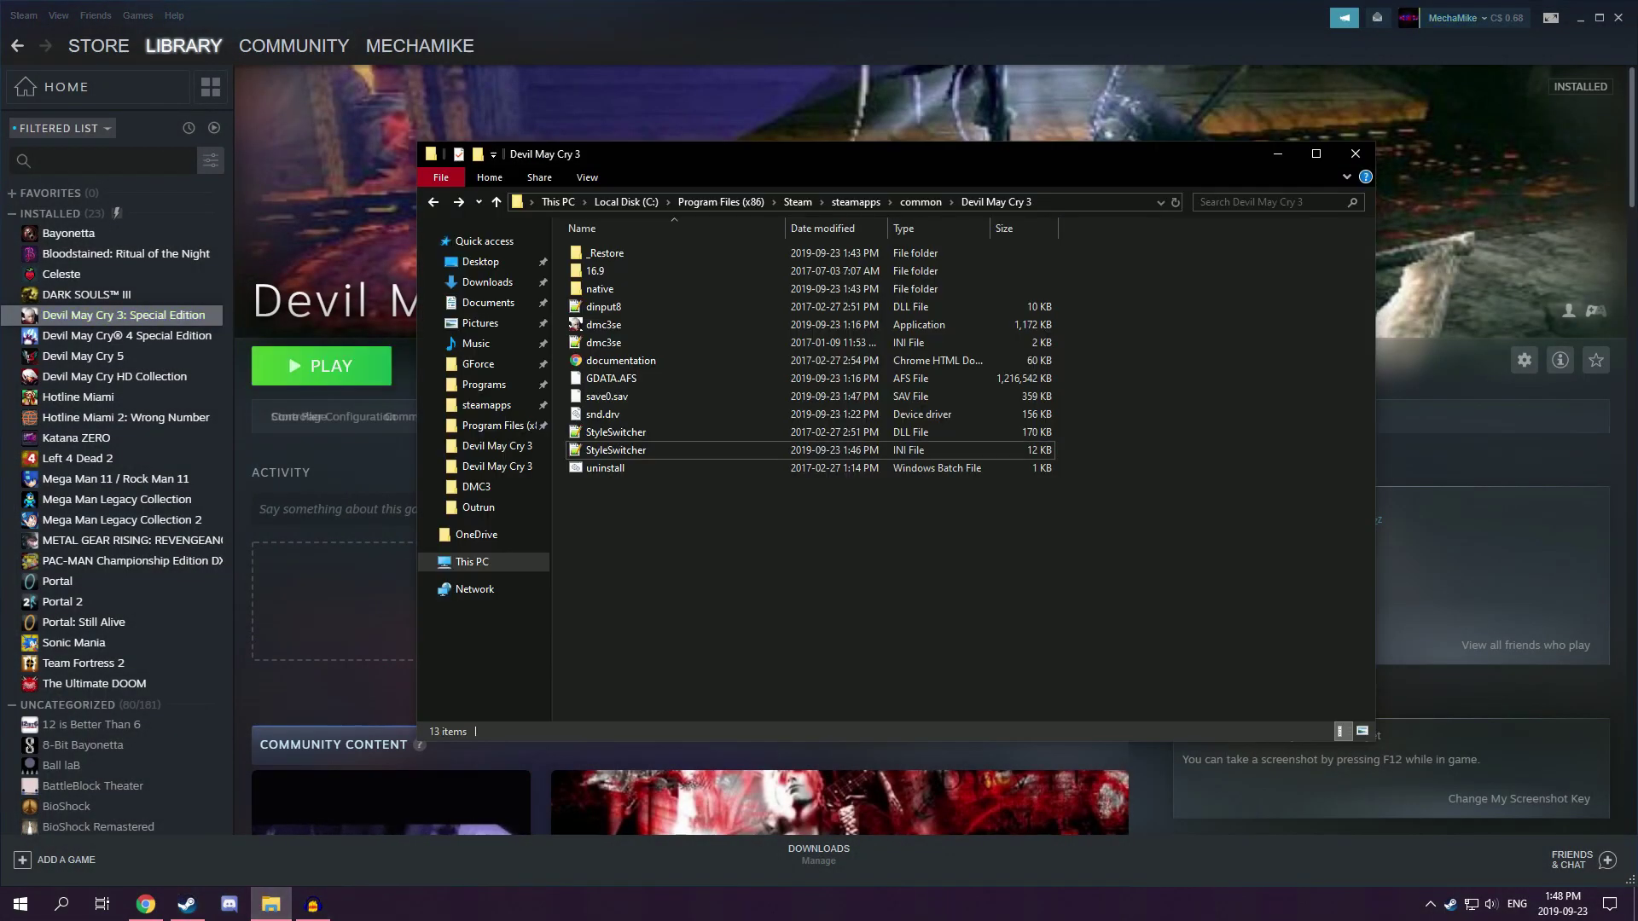
- Set Mode to 1 in StyleSwitcher.ini with Notepad++, save the file, and minimize the editor
{"action": "left_click", "coordinate": [616, 450]}
{"action": "key", "text": "Return"}
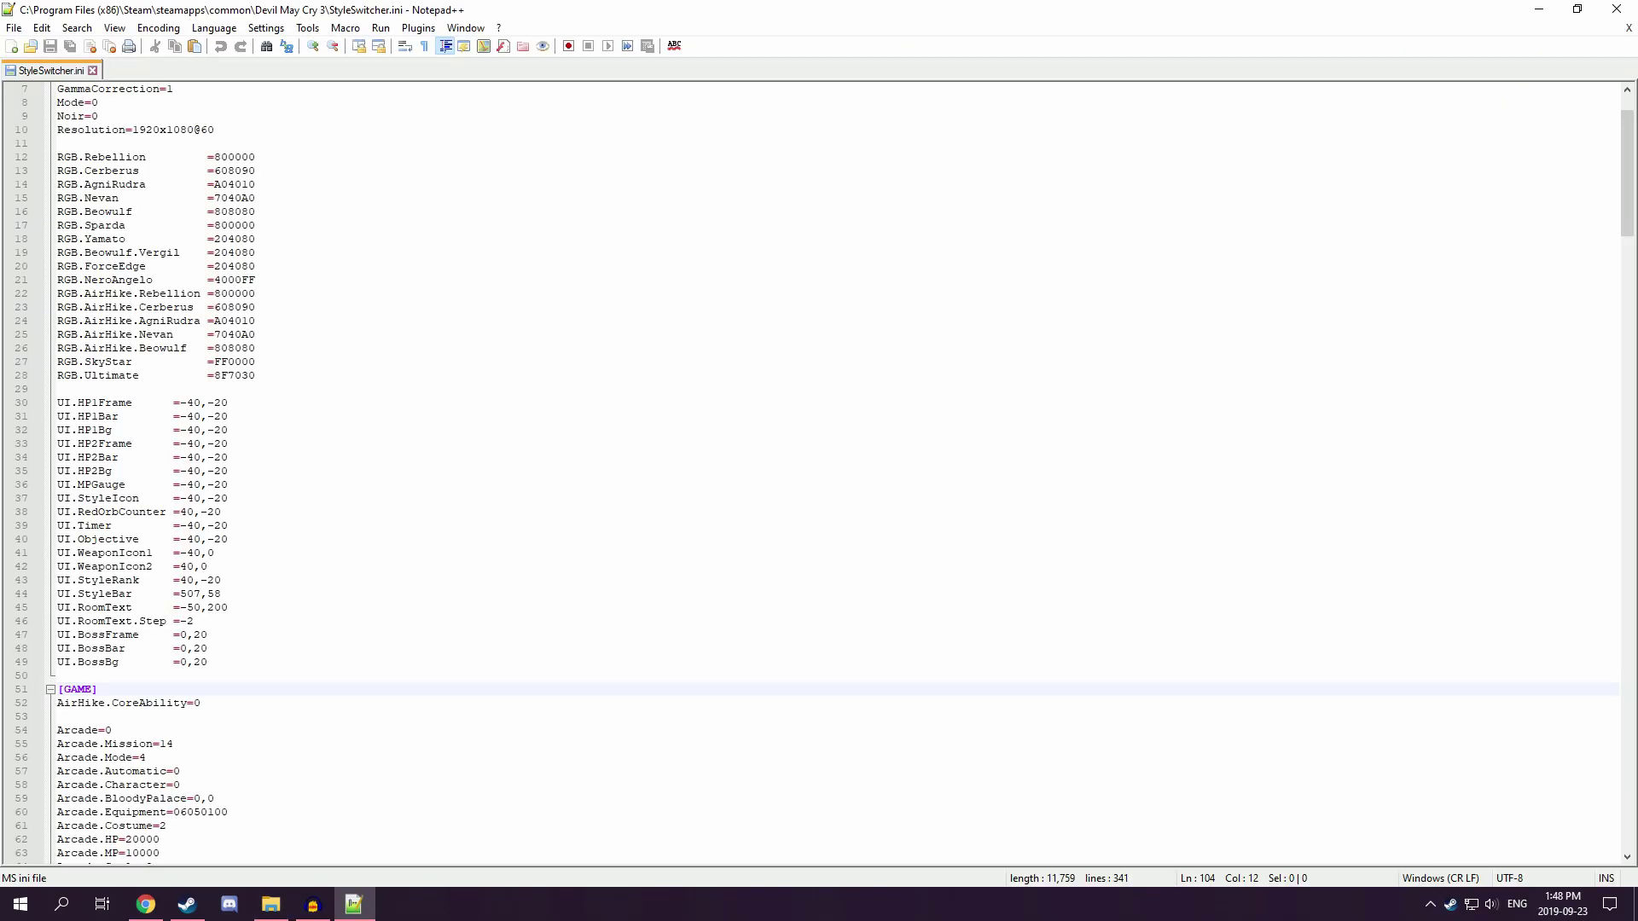
{"action": "left_click", "coordinate": [98, 103]}
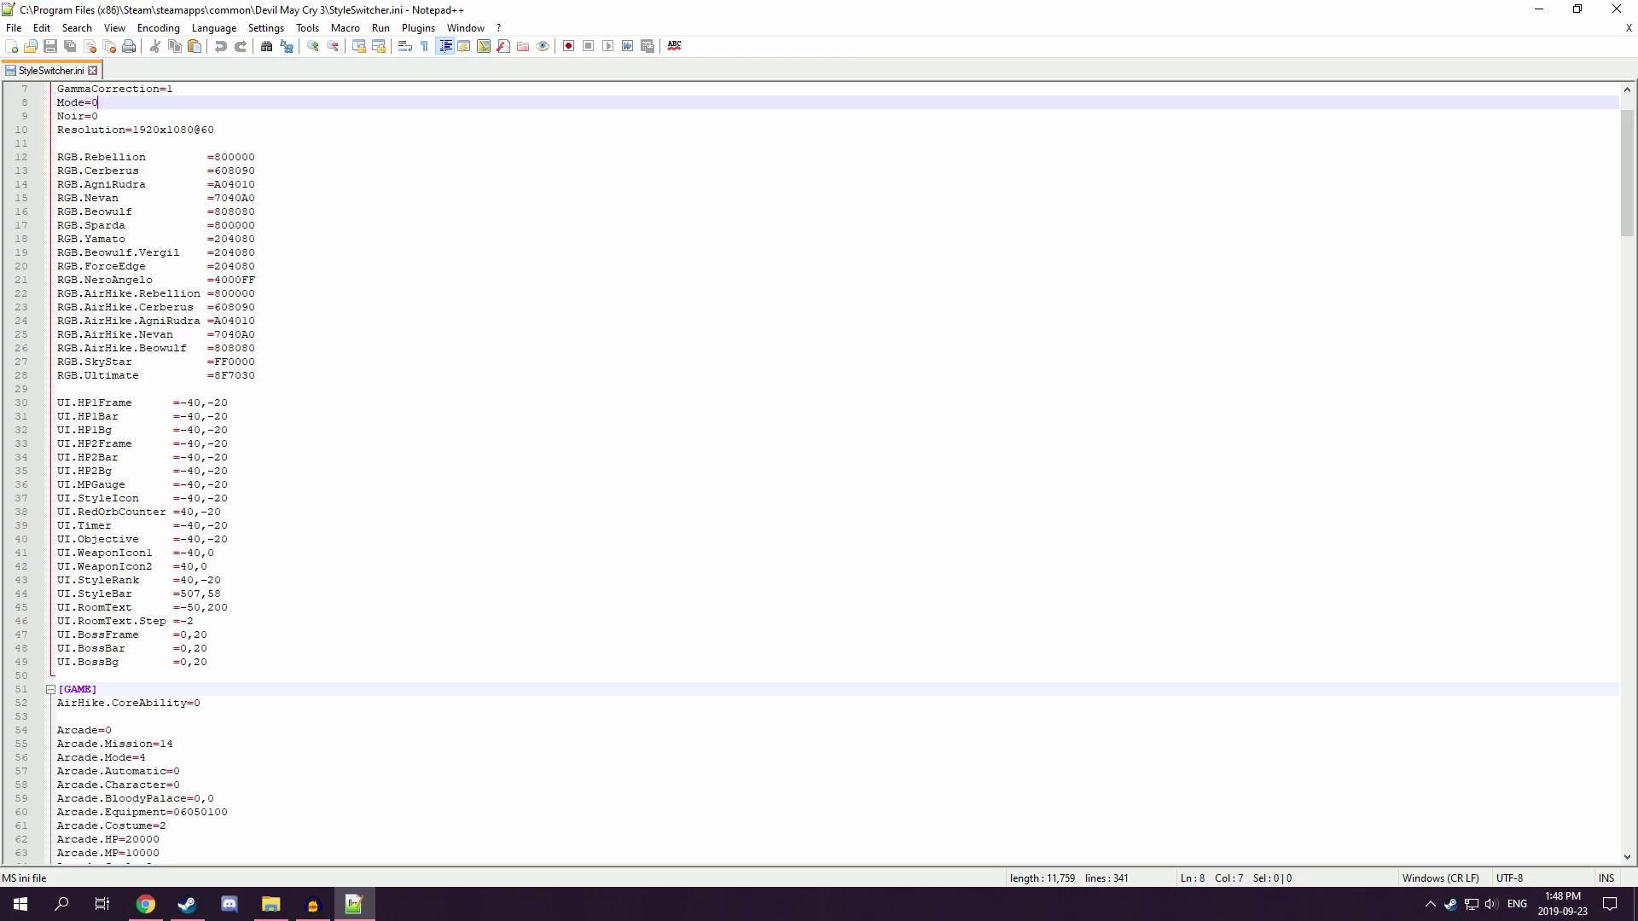
{"action": "key", "text": "BackSpace"}
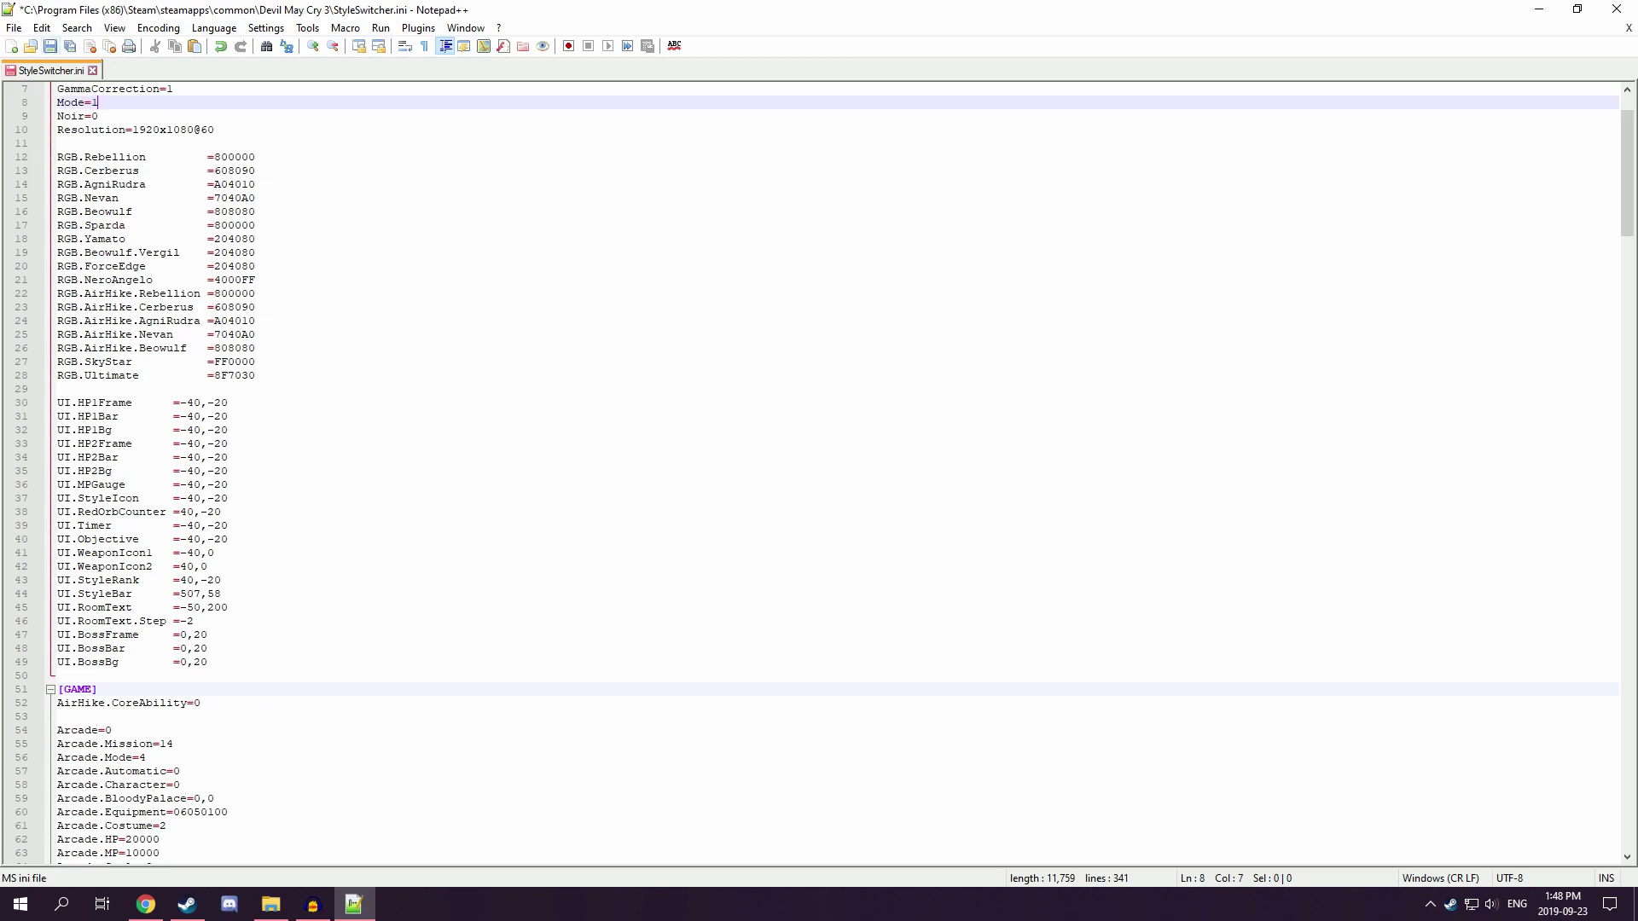
{"action": "key", "text": "ctrl+s"}
{"action": "left_click", "coordinate": [1539, 9]}
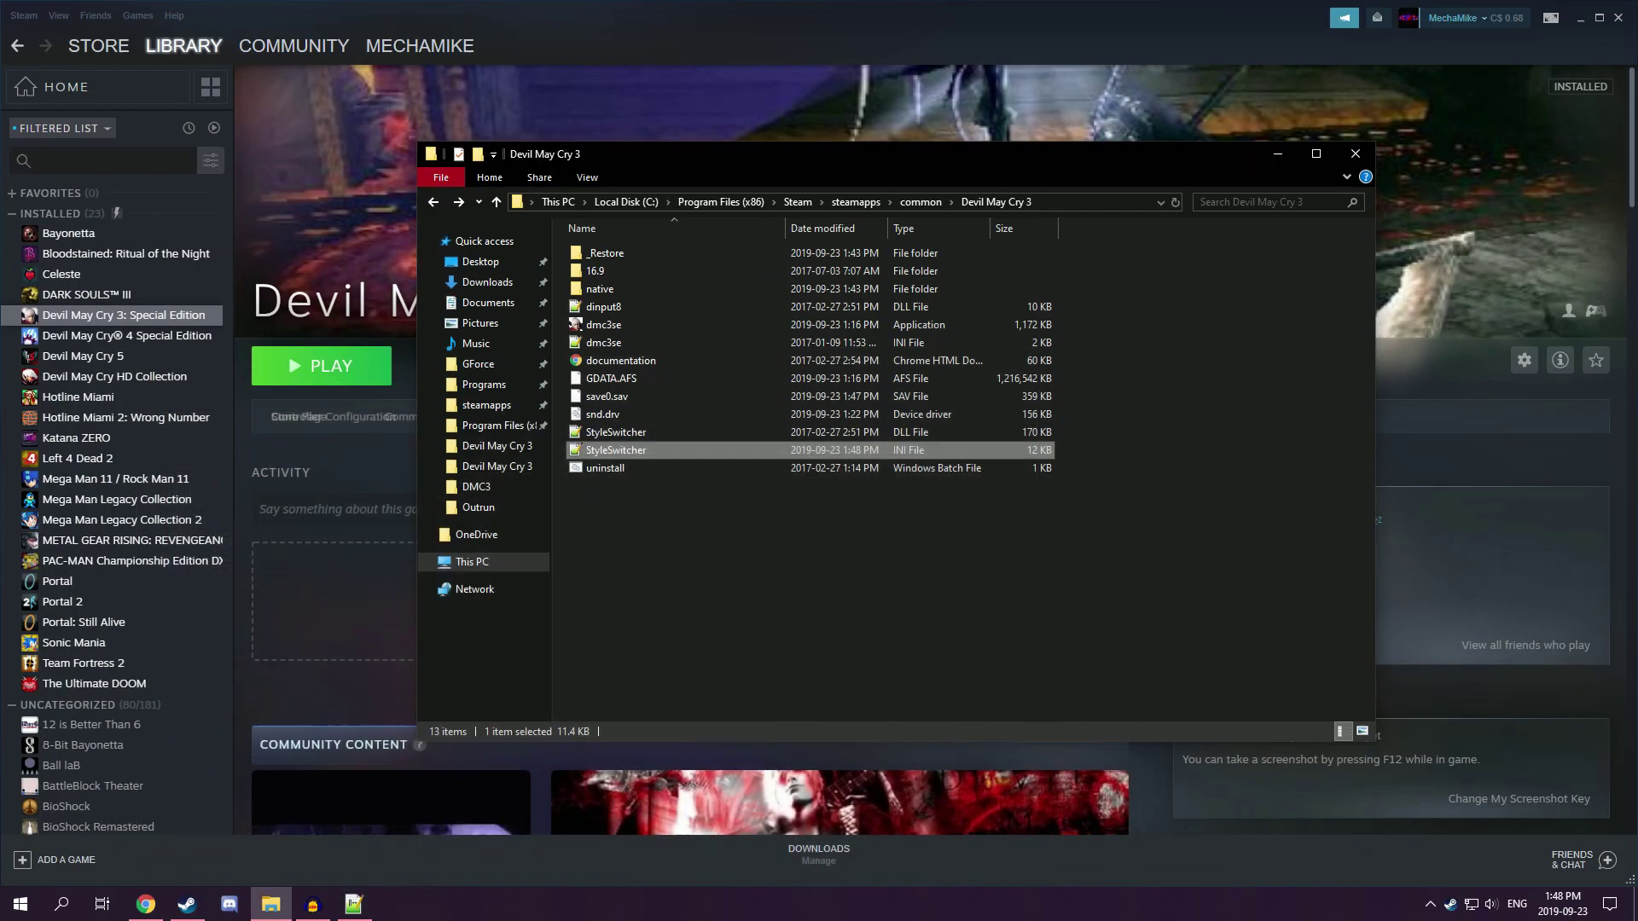
- Launch Devil May Cry 3: Special Edition from the Steam library and advance to its main menu
{"action": "left_click", "coordinate": [321, 366]}
{"action": "key", "text": "Return"}
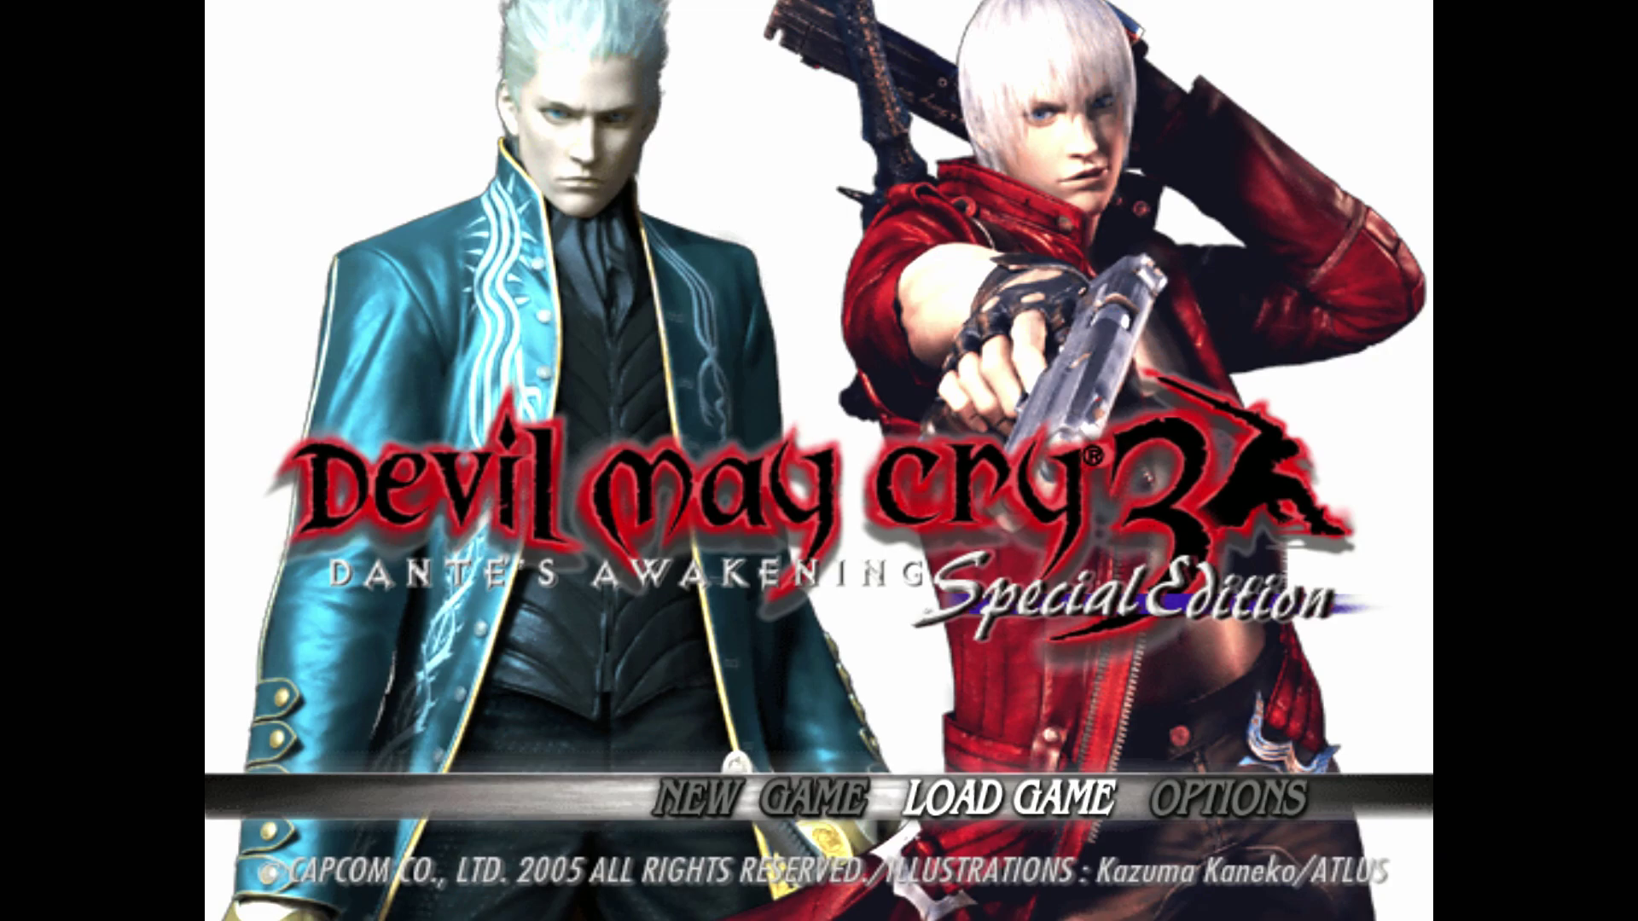
{"action": "key", "text": "Left"}
{"action": "key", "text": "Right"}
{"action": "key", "text": "Left"}
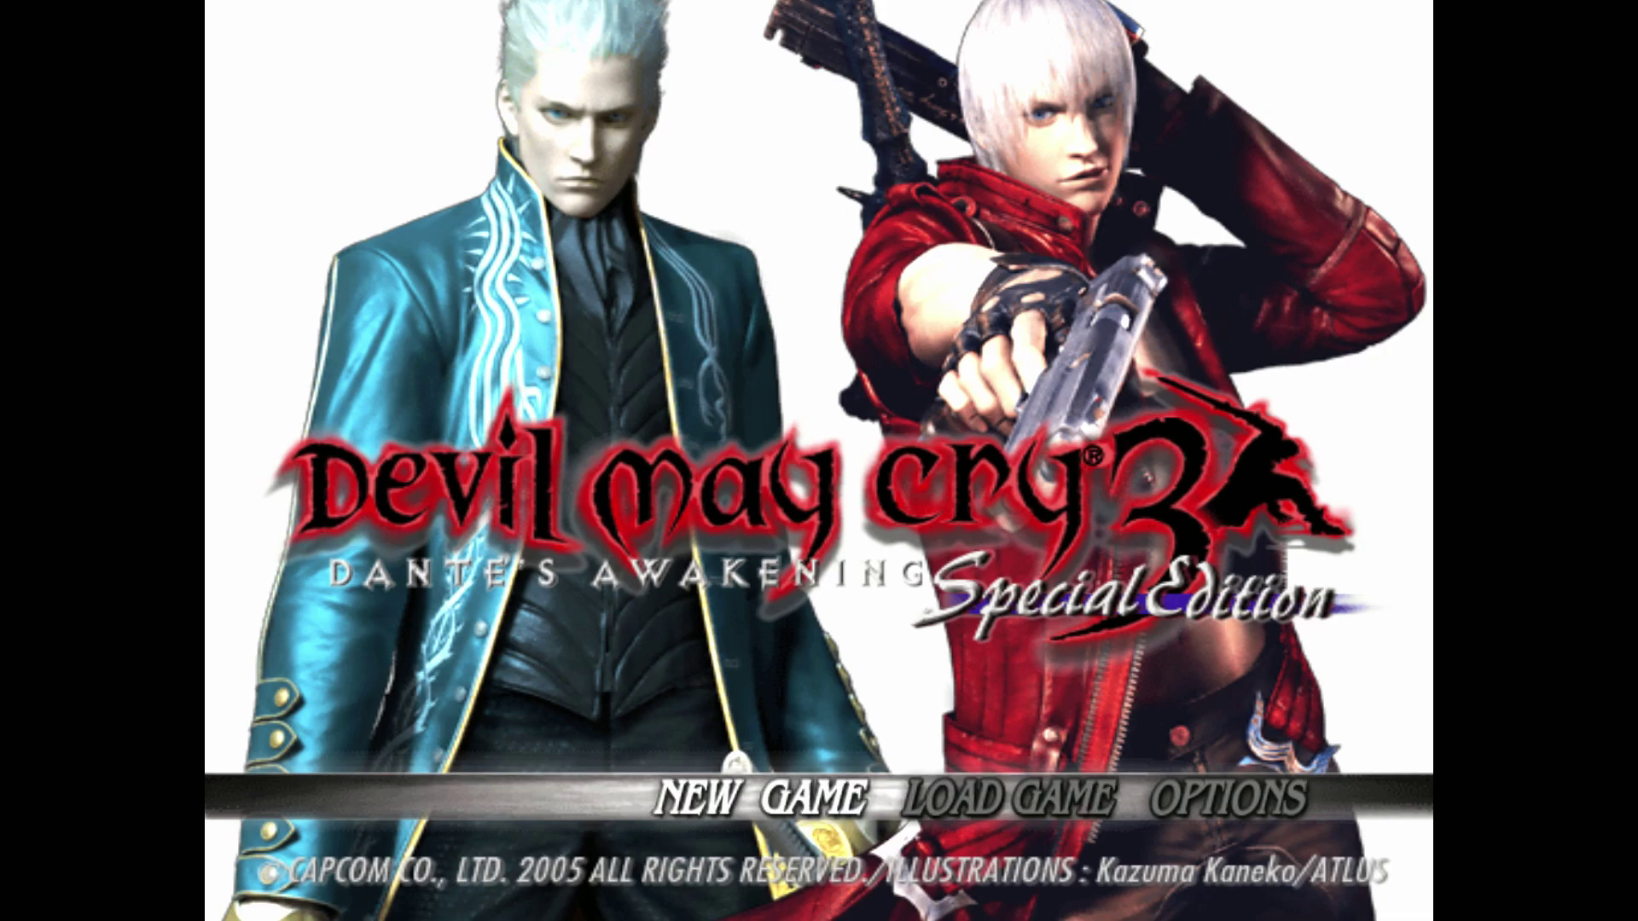
{"action": "key", "text": "Right"}
{"action": "key", "text": "Right"}
{"action": "key", "text": "Left"}
{"action": "key", "text": "Left"}
{"action": "key", "text": "Right"}
{"action": "key", "text": "Right"}
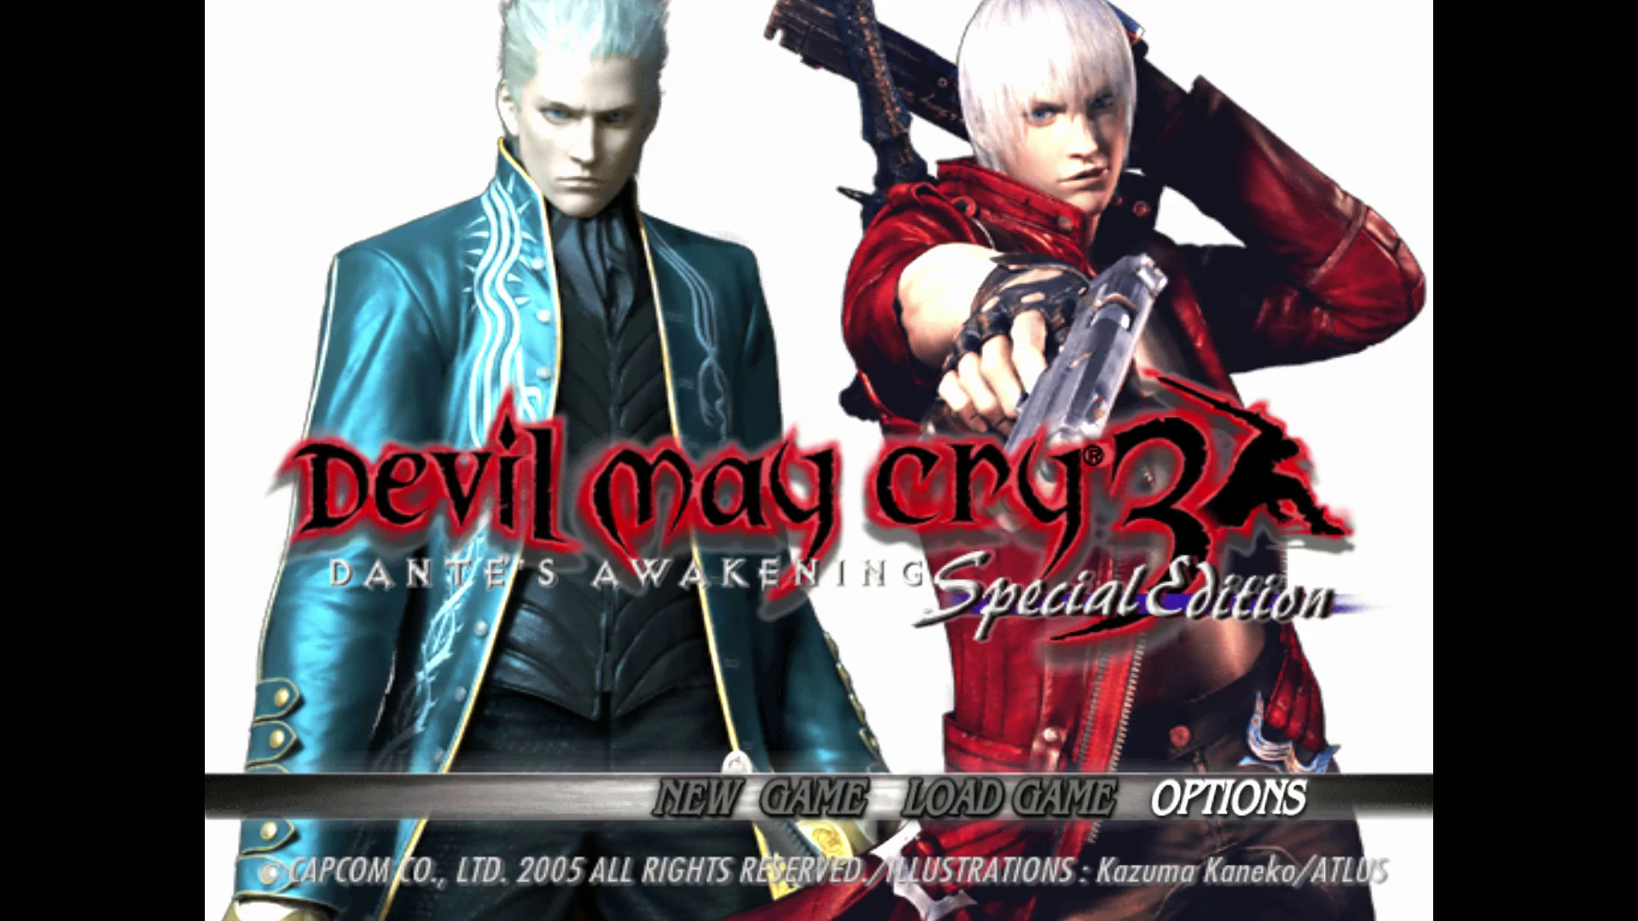
{"action": "key", "text": "Left"}
{"action": "key", "text": "Left"}
{"action": "key", "text": "Right"}
{"action": "key", "text": "Right"}
{"action": "key", "text": "Left"}
{"action": "key", "text": "Left"}
{"action": "key", "text": "Right"}
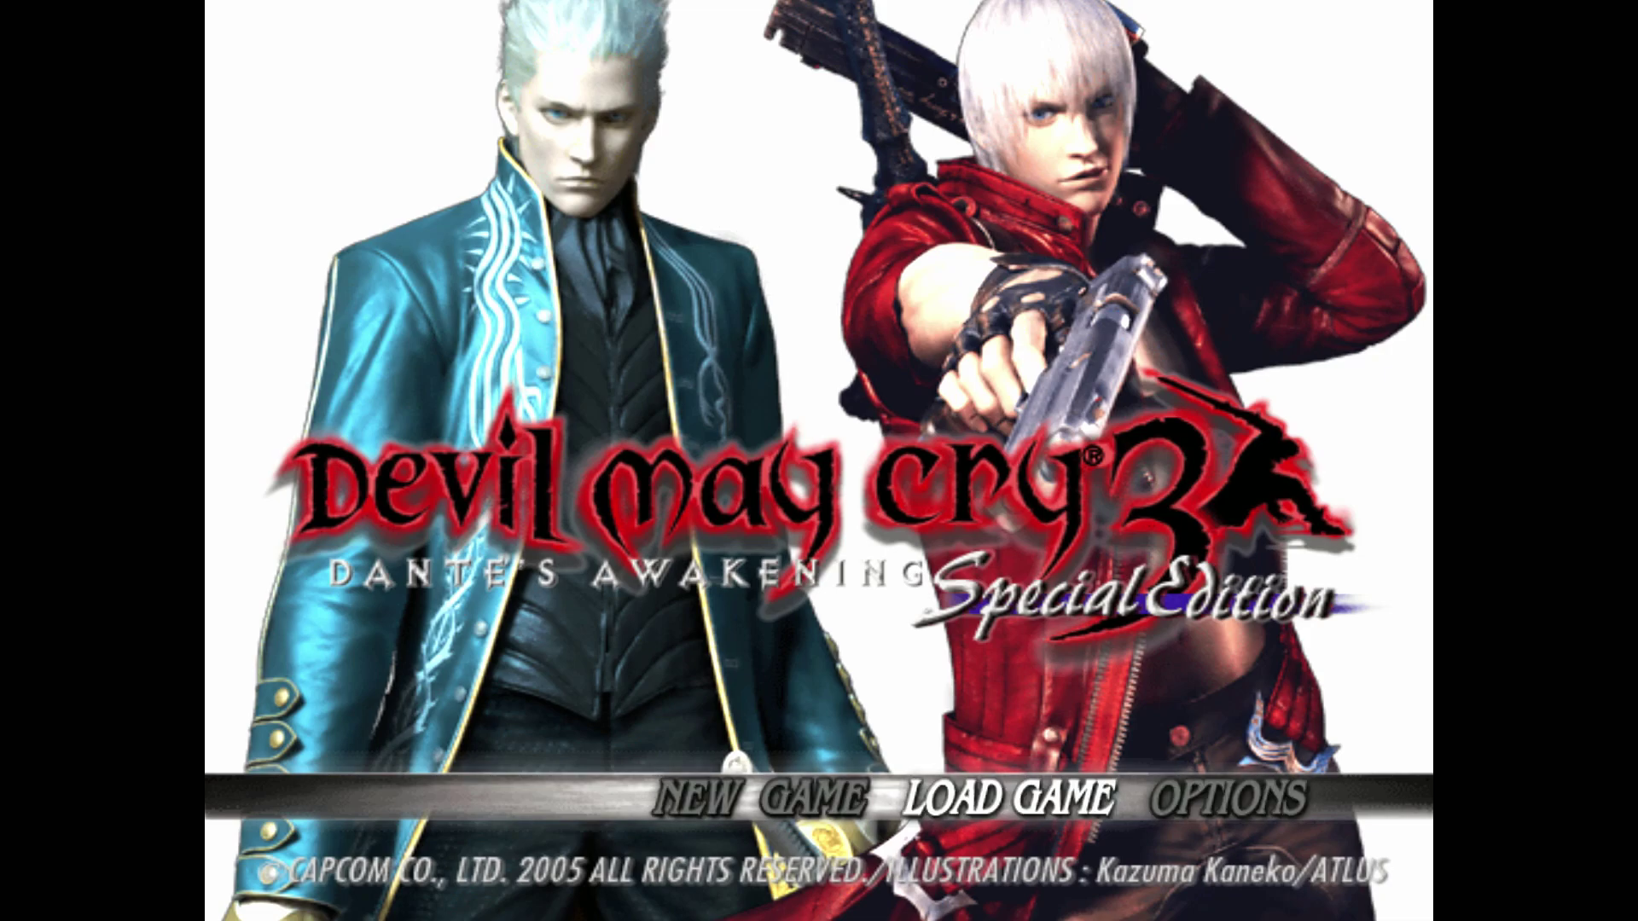